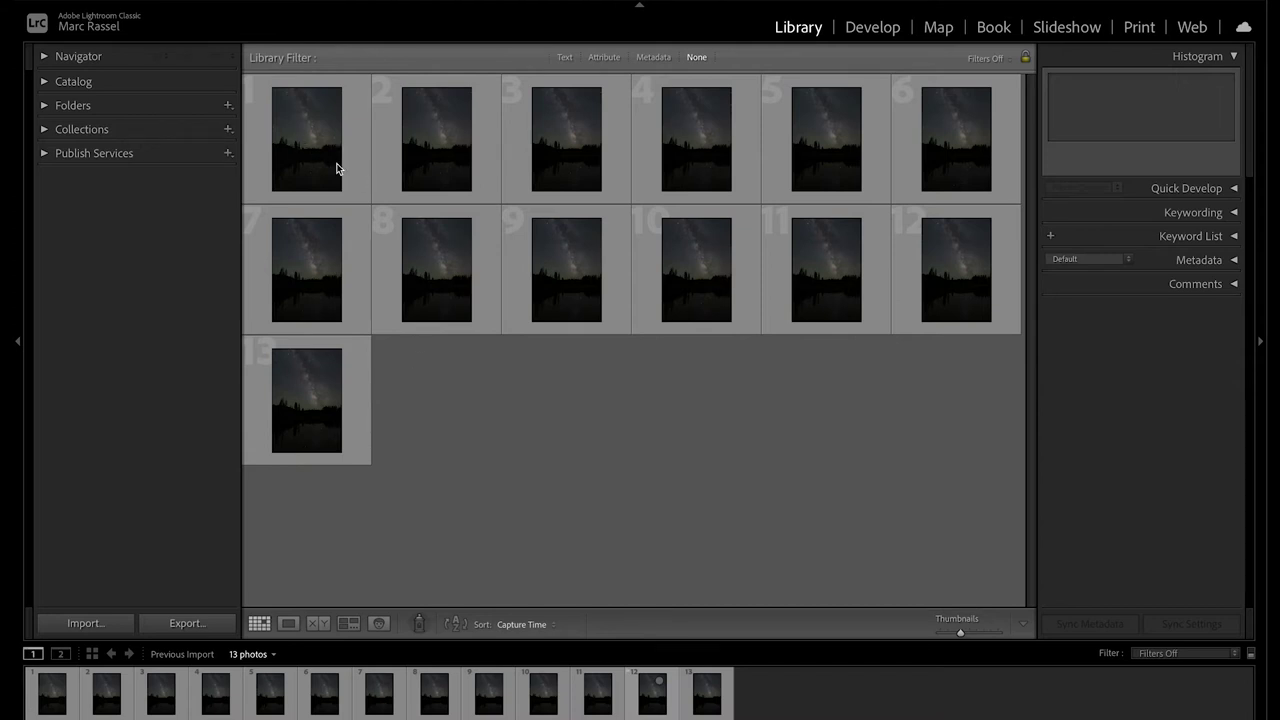
Switch to the Develop module and load the first Milky Way photo, _A3A8021.cr3
{"action": "left_click", "coordinate": [874, 30]}
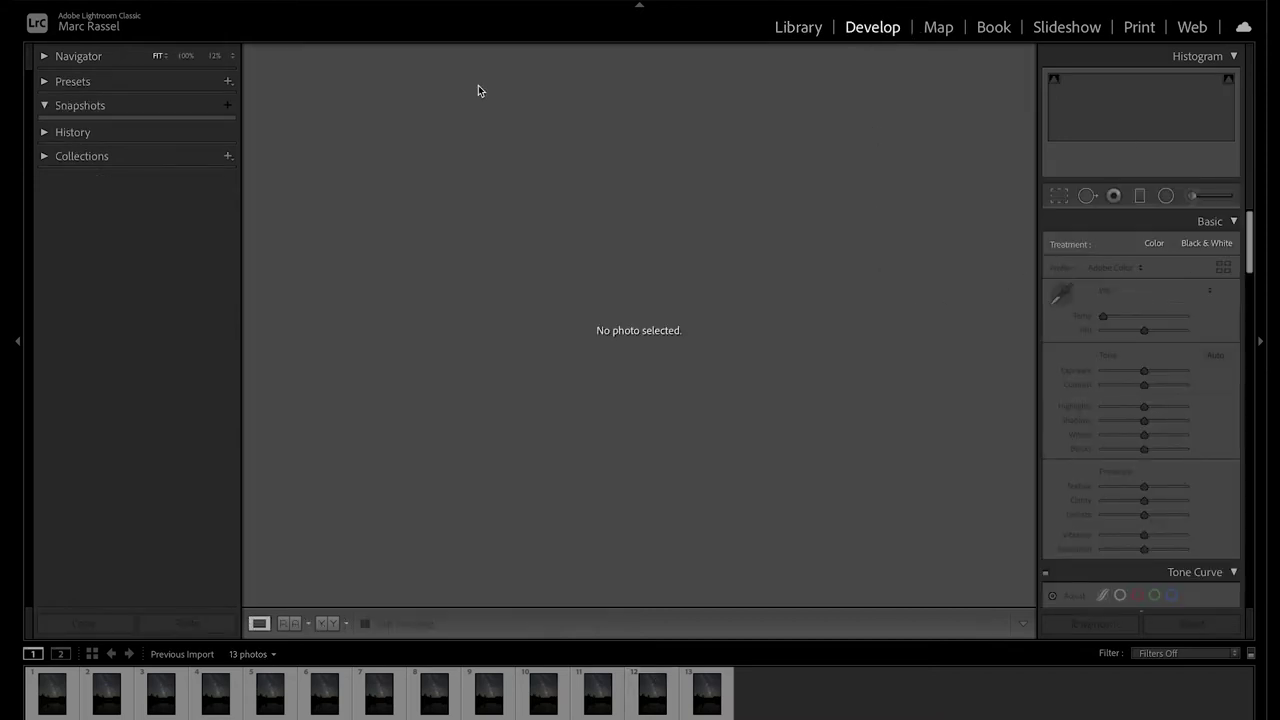
{"action": "left_click", "coordinate": [52, 693]}
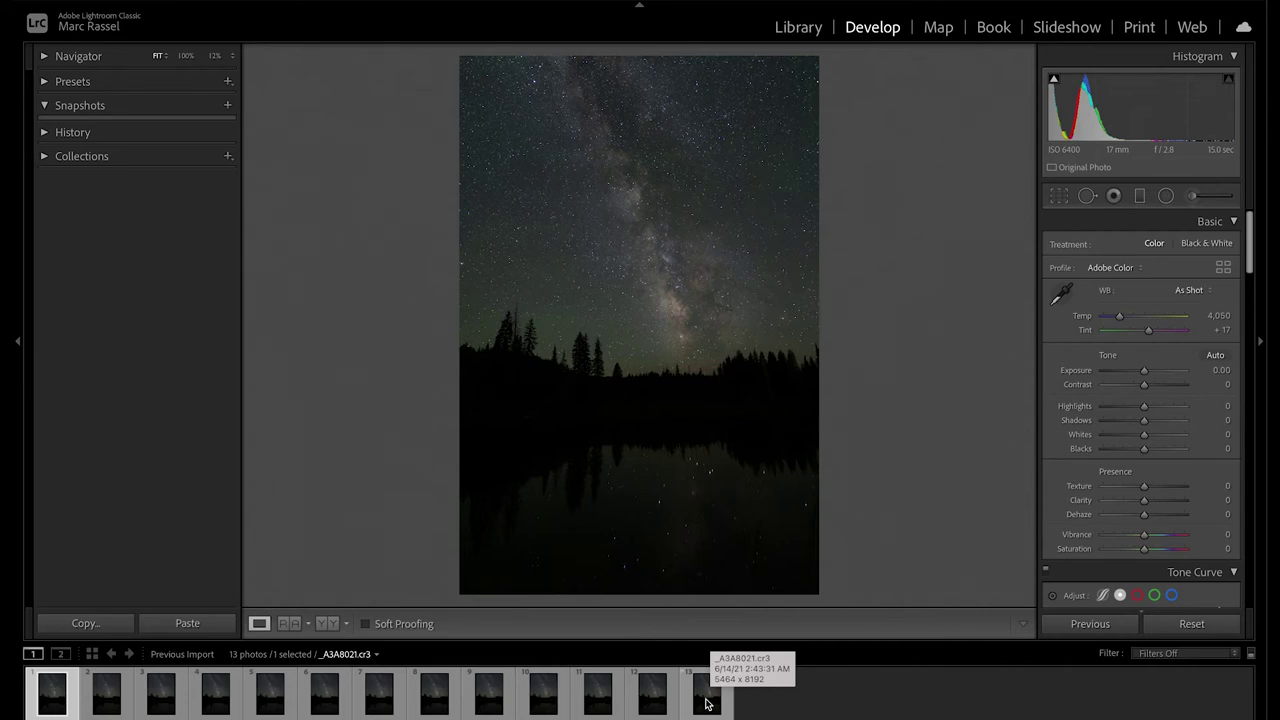
Select all 13 filmstrip photos and give them a green colour label
{"action": "left_click", "coordinate": [705, 695], "text": "shift"}
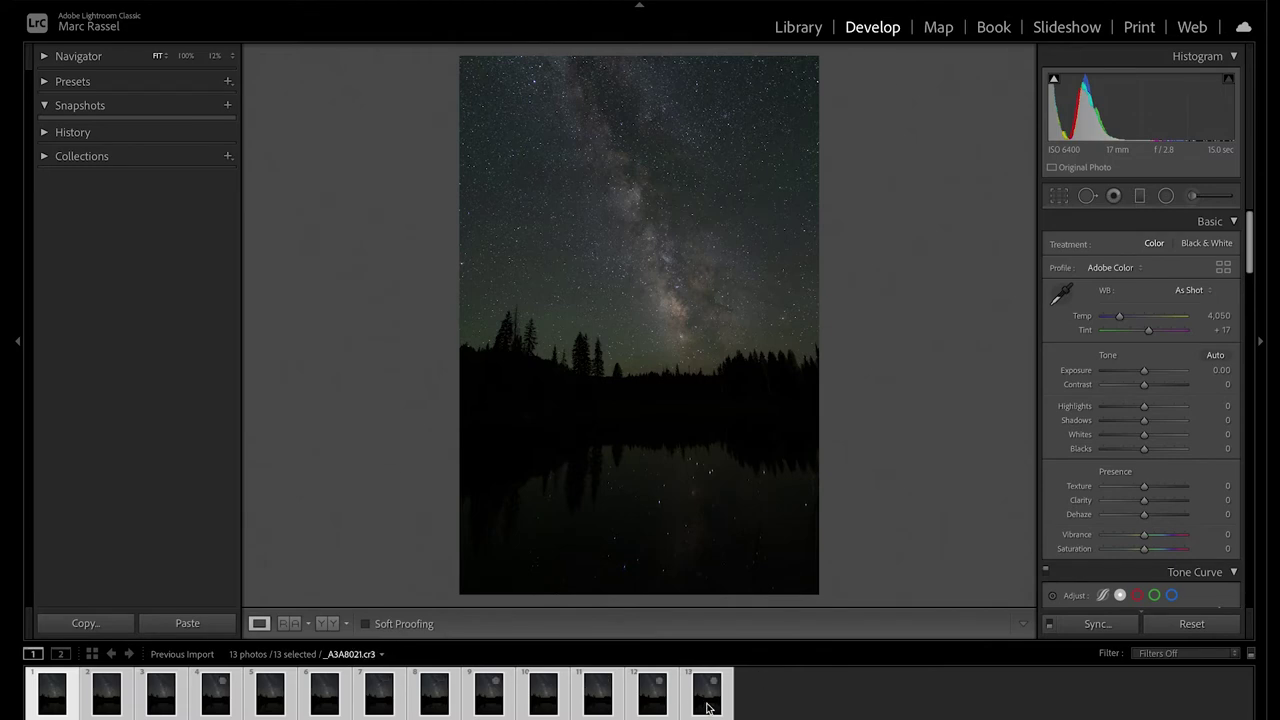
{"action": "right_click", "coordinate": [707, 705]}
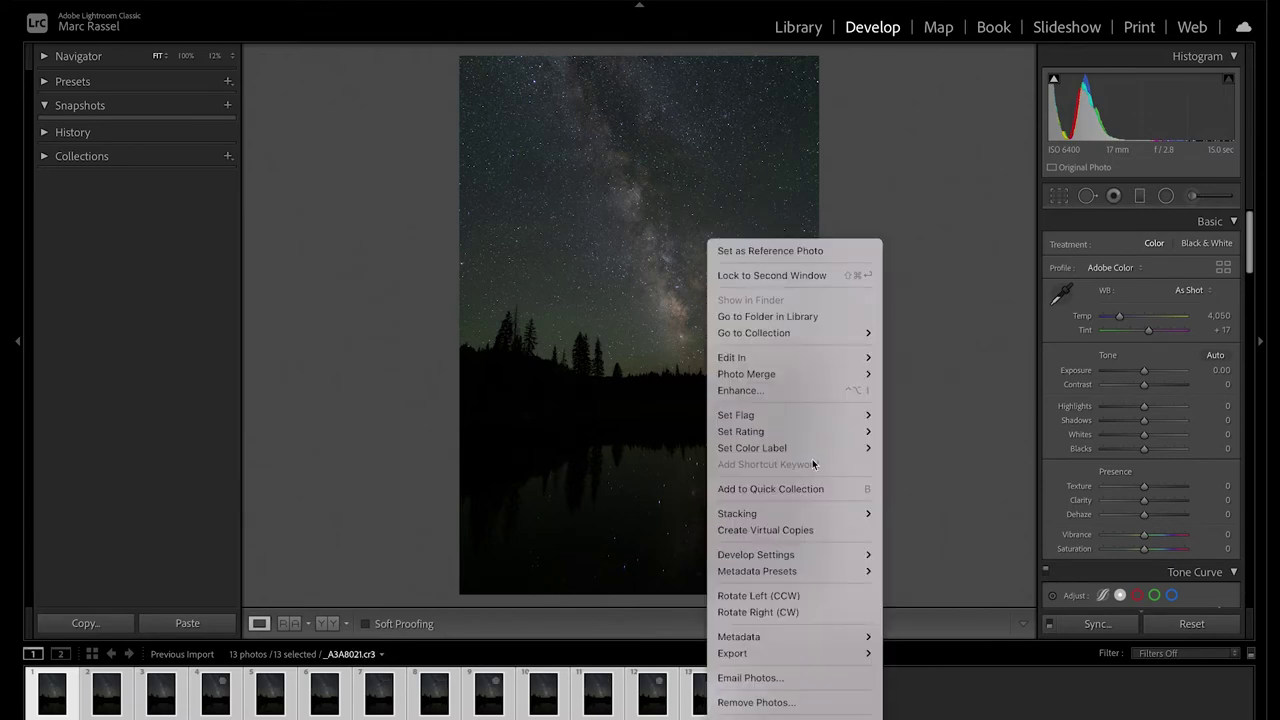
{"action": "mouse_move", "coordinate": [814, 449]}
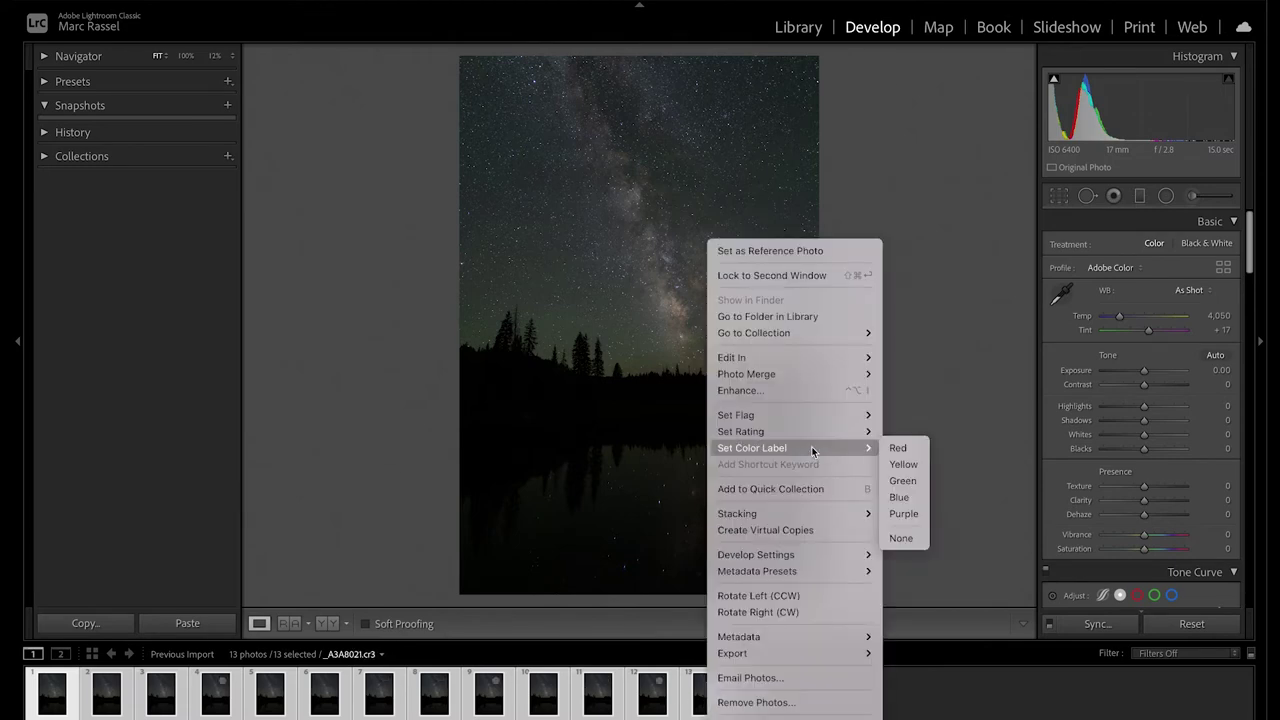
{"action": "left_click", "coordinate": [904, 482]}
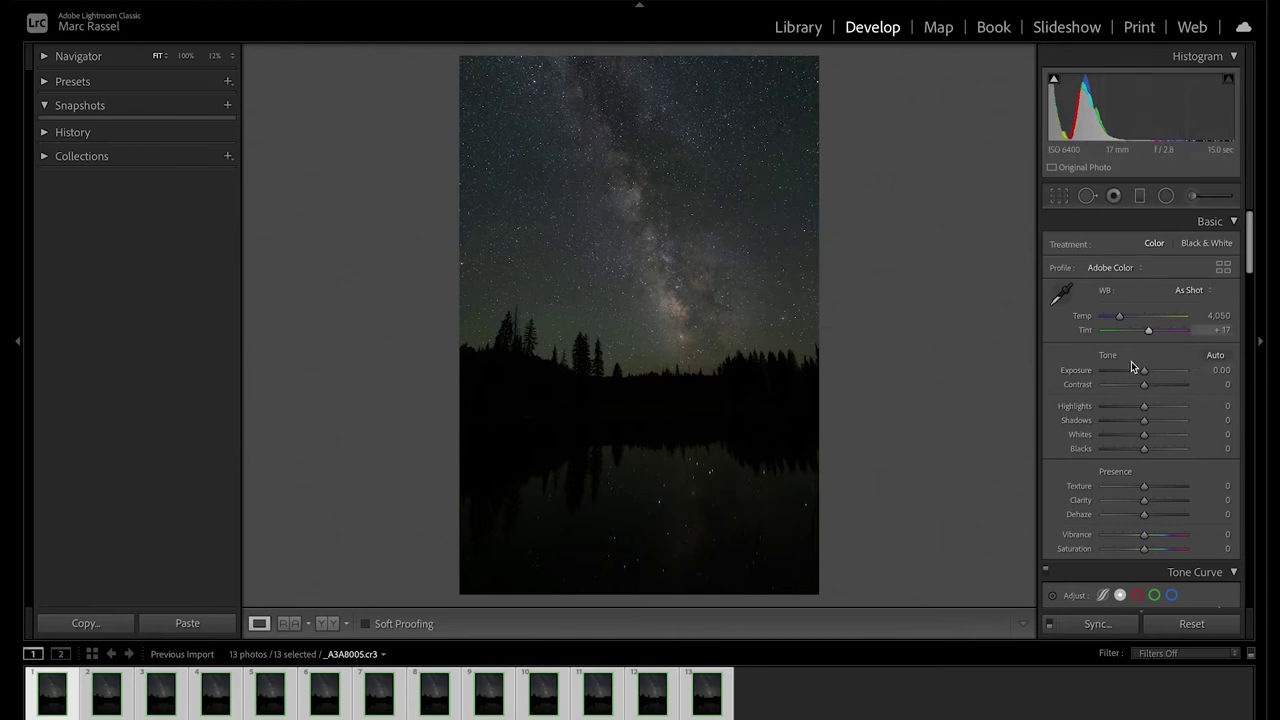
Raise Exposure to +1.05 and Shadows to +69 in the Basic panel
{"action": "left_click_drag", "start_coordinate": [1144, 371], "coordinate": [1152, 375]}
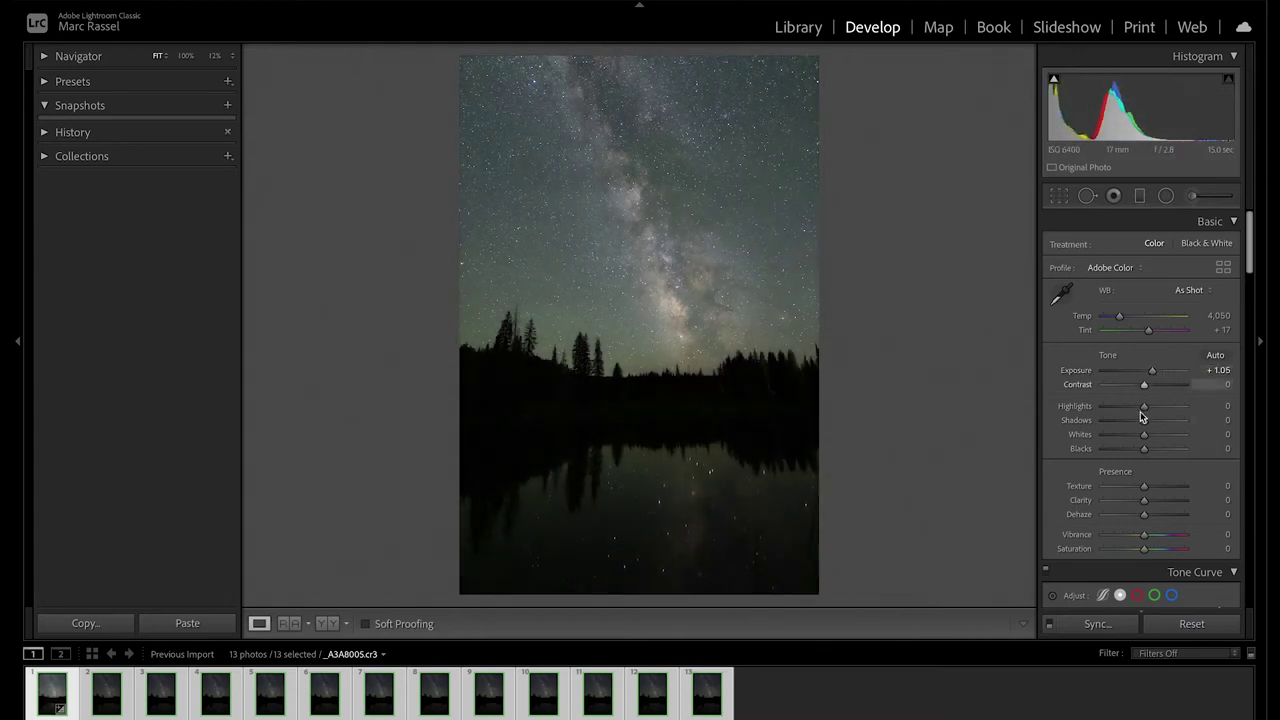
{"action": "left_click_drag", "start_coordinate": [1144, 421], "coordinate": [1174, 426]}
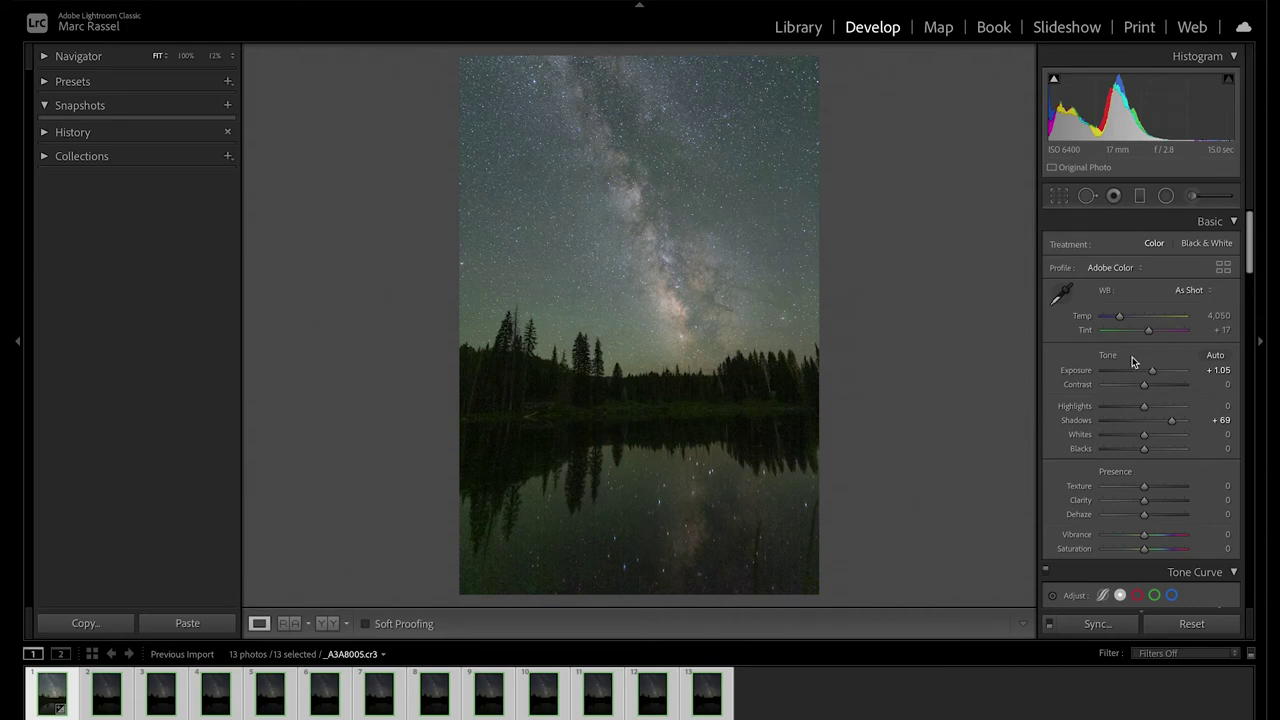
{"action": "scroll", "coordinate": [1133, 360], "scroll_direction": "down", "scroll_amount": 3}
Set Sharpening Amount to 0, fine-tune Color noise reduction, and turn off lens corrections
{"action": "scroll", "coordinate": [1133, 360], "scroll_direction": "down", "scroll_amount": 10}
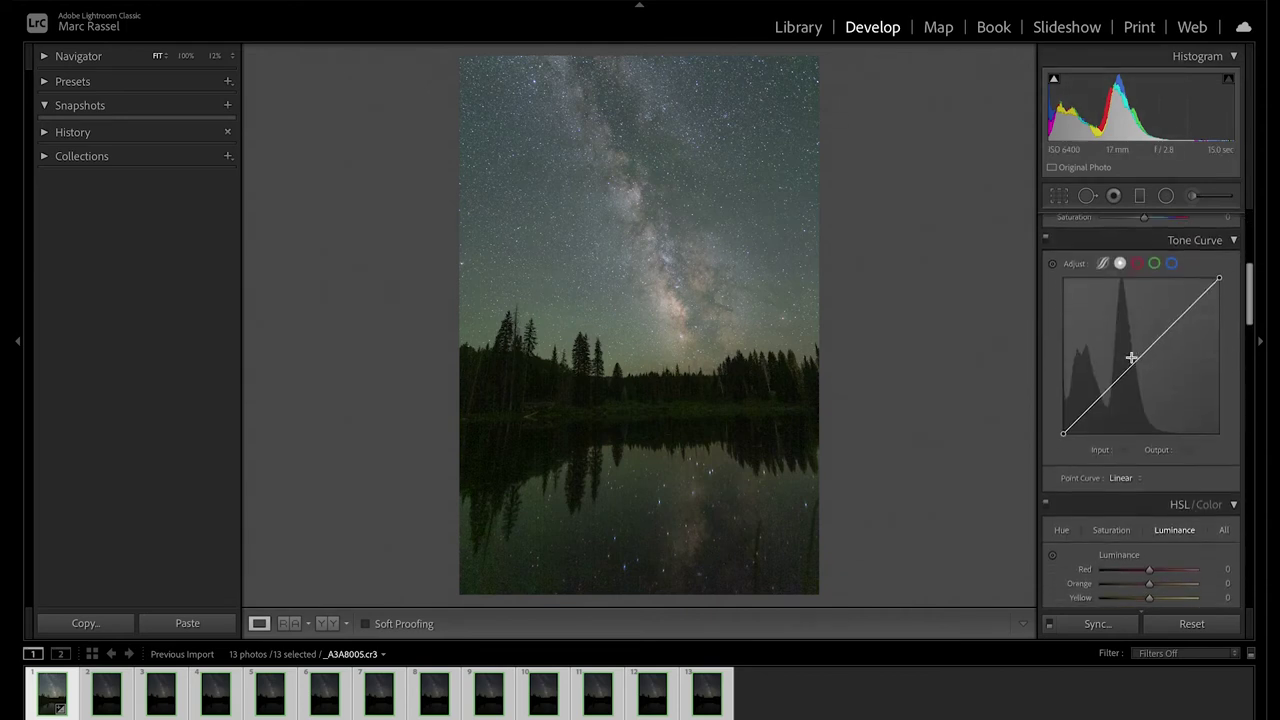
{"action": "scroll", "coordinate": [1133, 360], "scroll_direction": "down", "scroll_amount": 10}
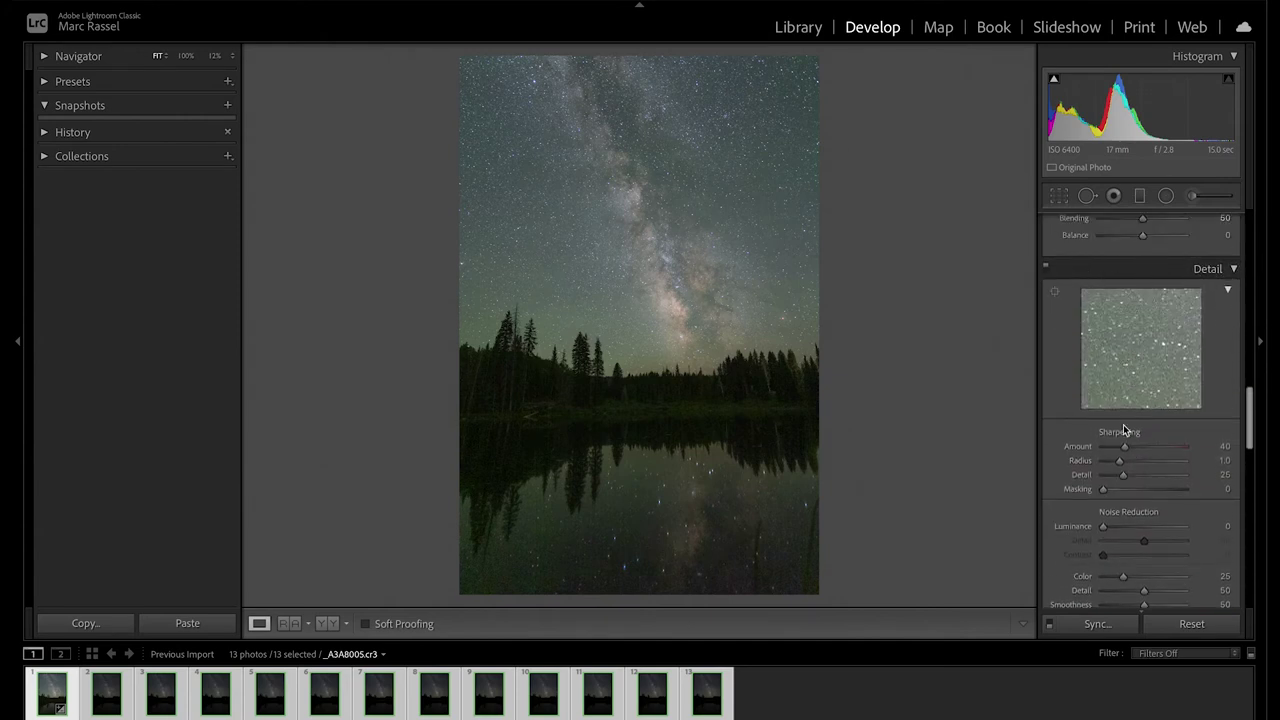
{"action": "left_click_drag", "start_coordinate": [1123, 448], "coordinate": [1086, 449]}
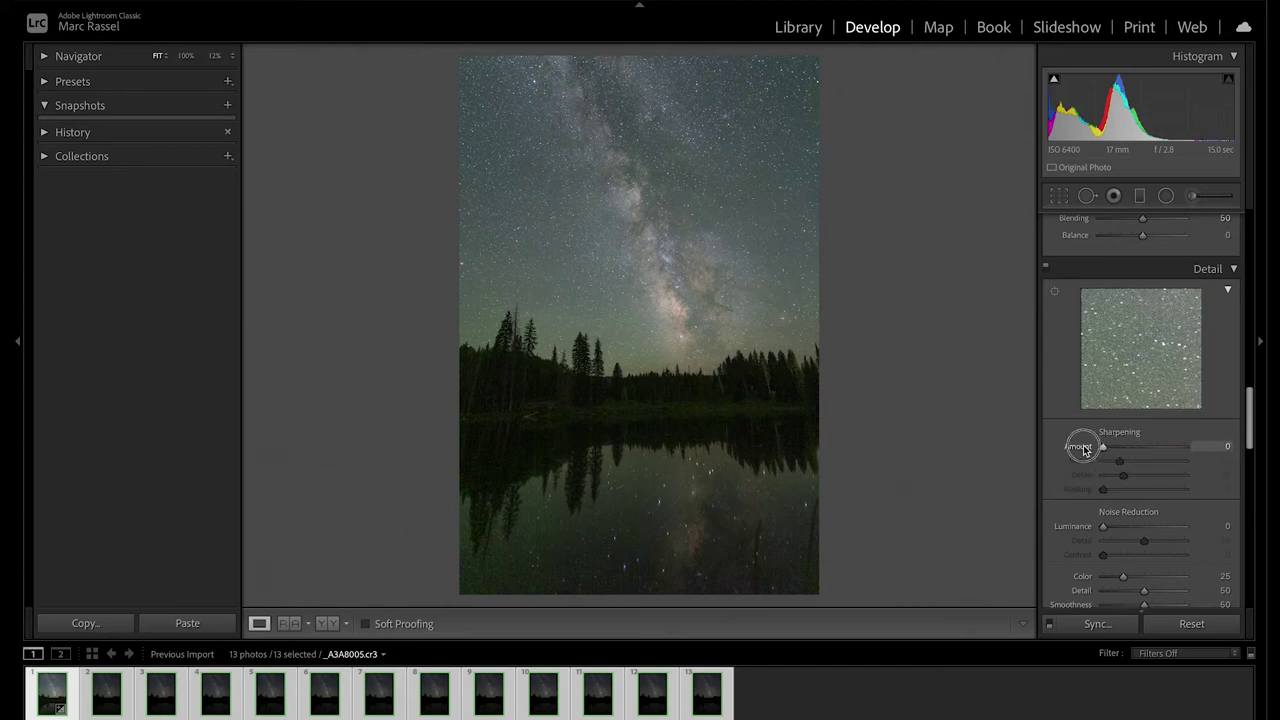
{"action": "scroll", "coordinate": [1123, 468], "scroll_direction": "down", "scroll_amount": 1}
{"action": "scroll", "coordinate": [1122, 468], "scroll_direction": "down", "scroll_amount": 1}
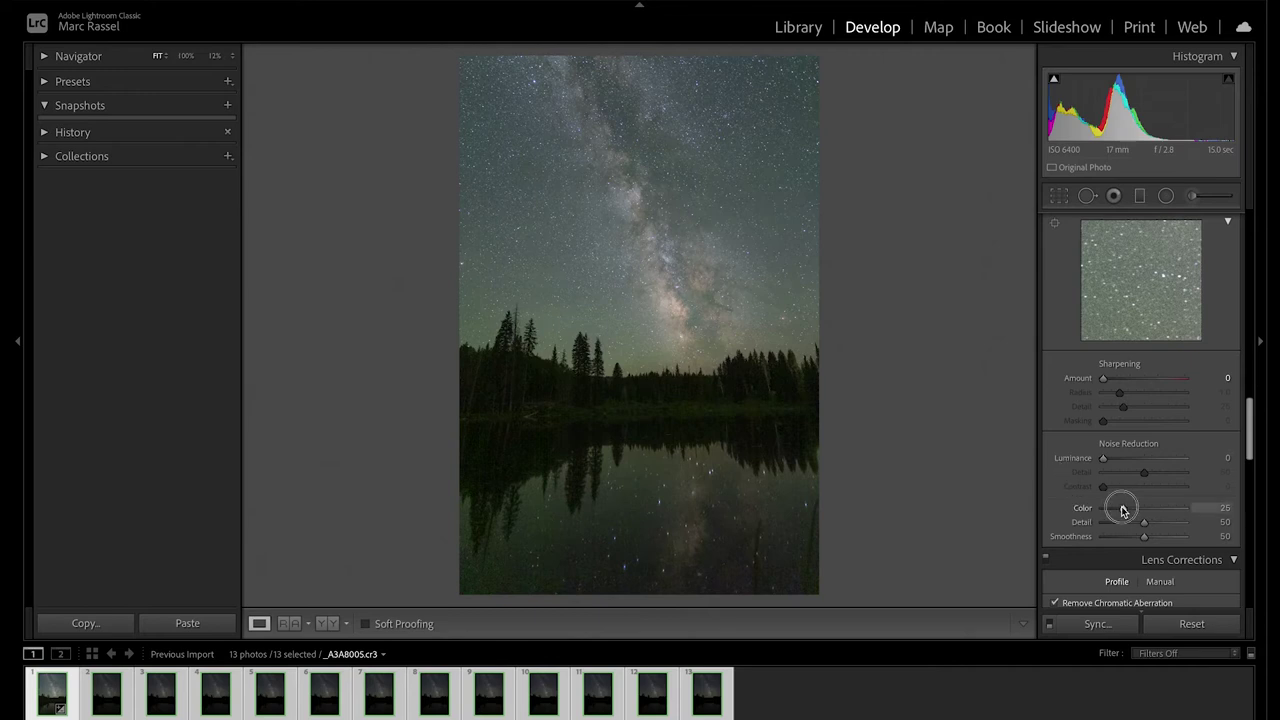
{"action": "left_click_drag", "start_coordinate": [1121, 510], "coordinate": [1122, 511]}
{"action": "scroll", "coordinate": [1122, 512], "scroll_direction": "down", "scroll_amount": 5}
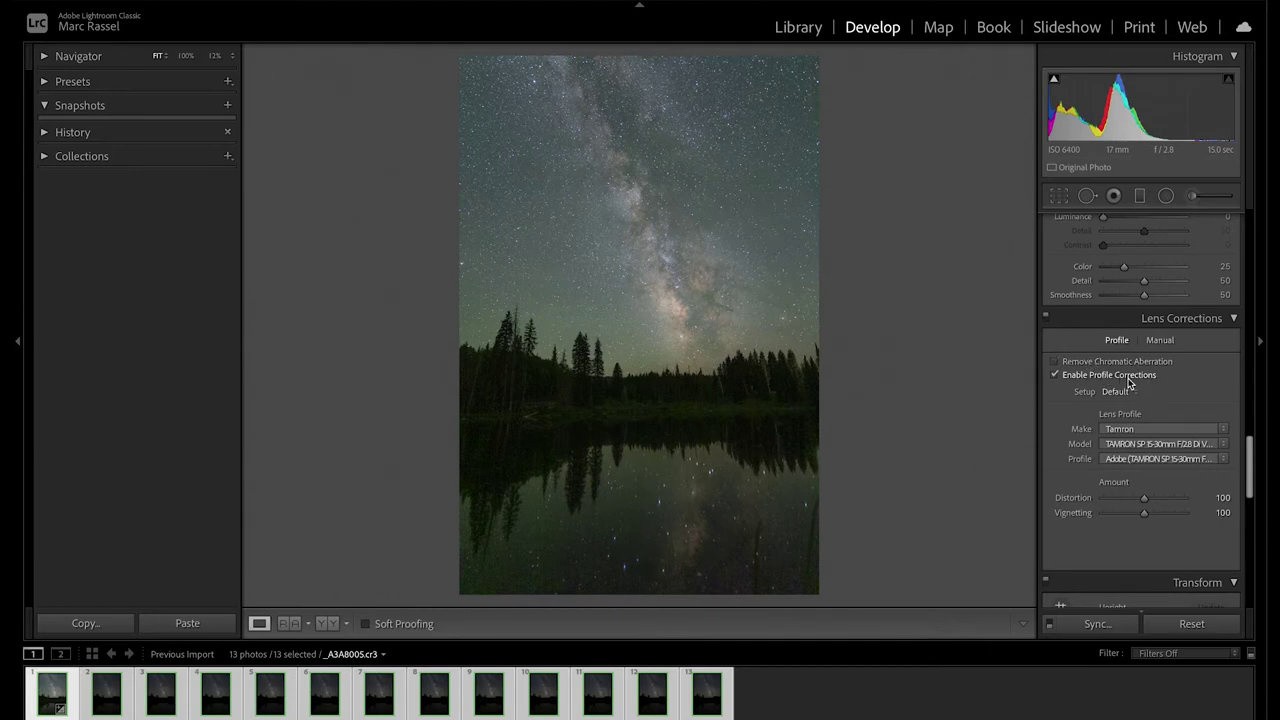
{"action": "left_click", "coordinate": [1121, 379]}
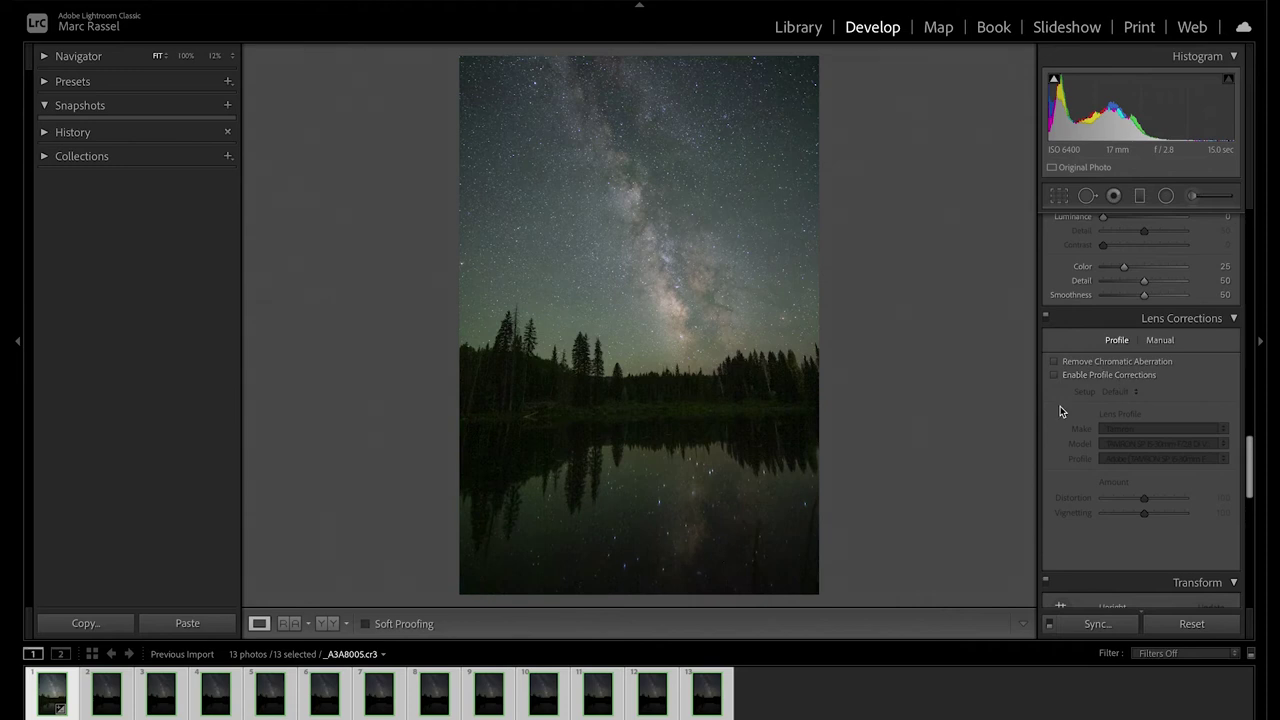
Scroll down the develop panels toward Calibration
{"action": "scroll", "coordinate": [1060, 408], "scroll_direction": "down", "scroll_amount": 15}
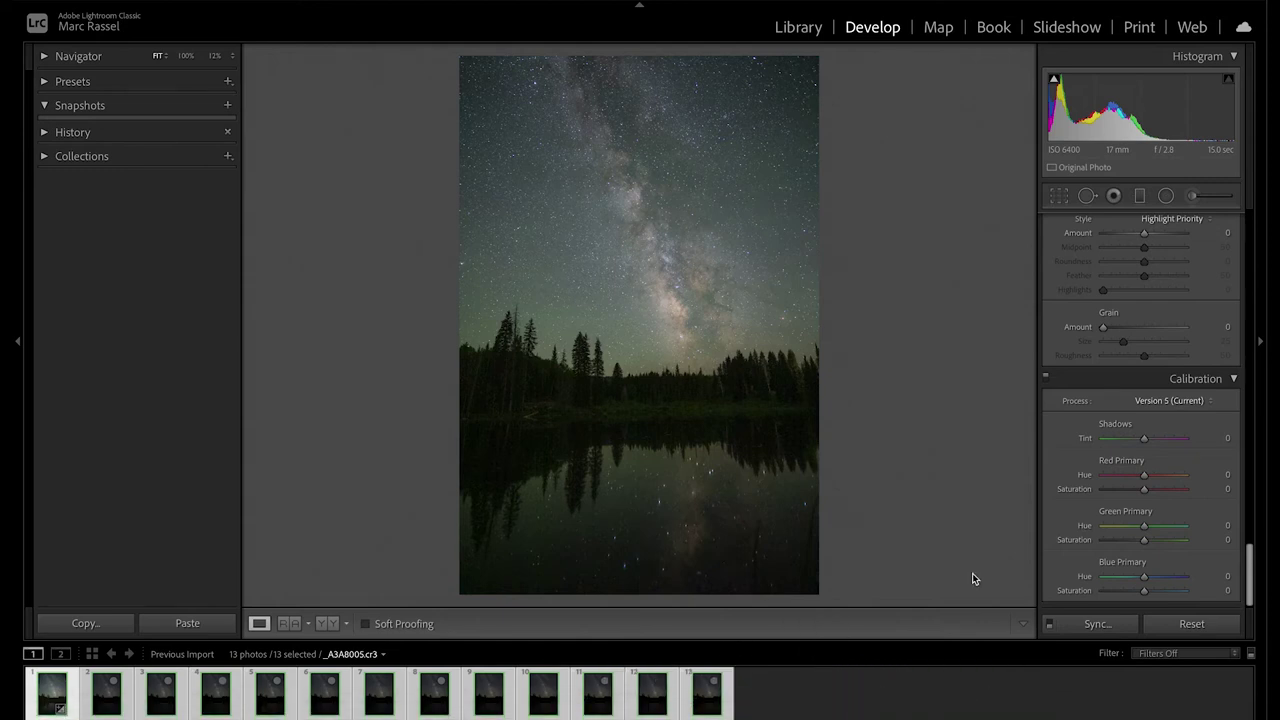
Synchronize the develop settings, including Basic Tone and Lens Corrections, across all 13 photos
{"action": "left_click", "coordinate": [1111, 629]}
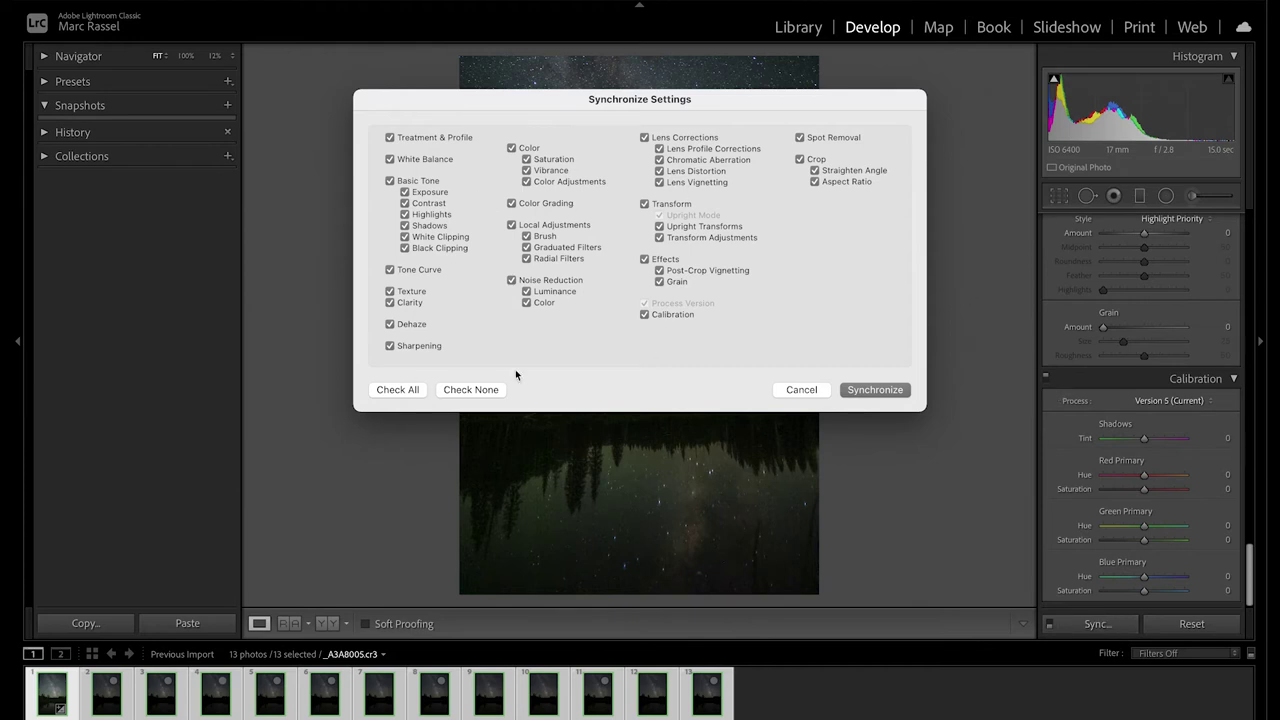
{"action": "left_click", "coordinate": [391, 181]}
{"action": "left_click", "coordinate": [391, 181]}
{"action": "left_click", "coordinate": [692, 139]}
{"action": "left_click", "coordinate": [692, 139]}
{"action": "left_click", "coordinate": [875, 390]}
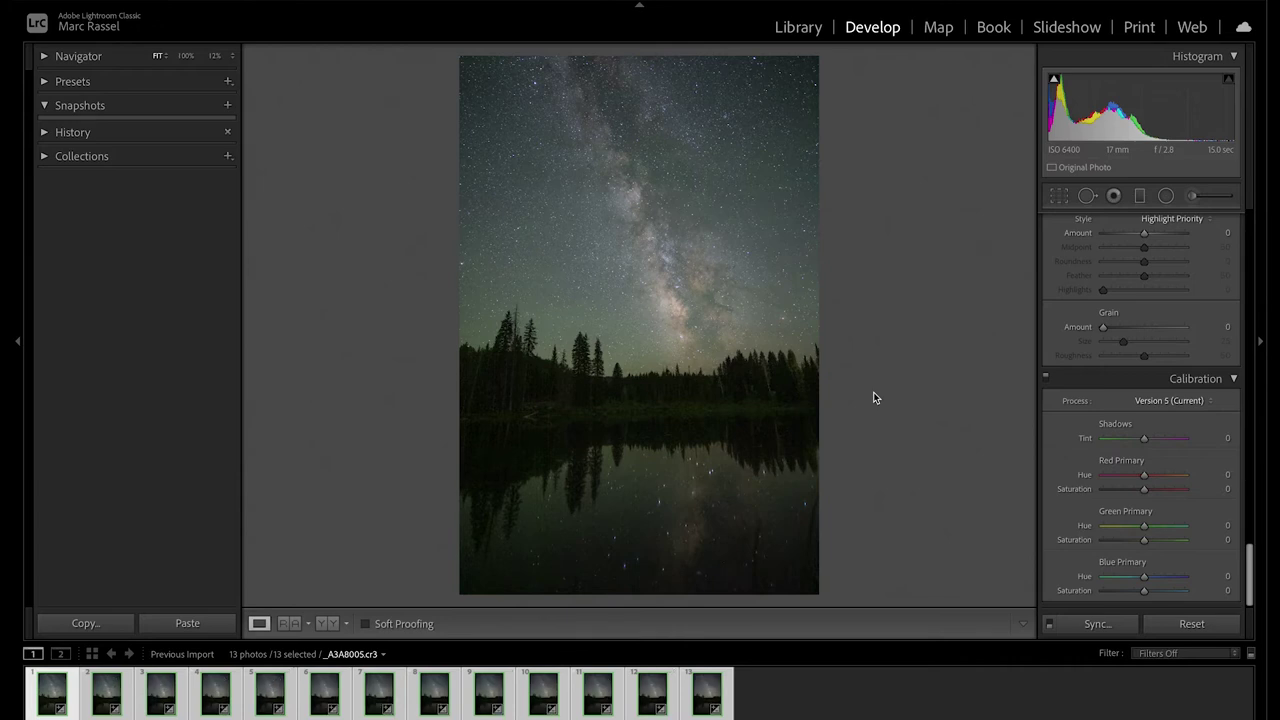
{"action": "right_click", "coordinate": [157, 690]}
Open the Export dialog for the 13 photos and set Export To: Specific folder
{"action": "mouse_move", "coordinate": [250, 652]}
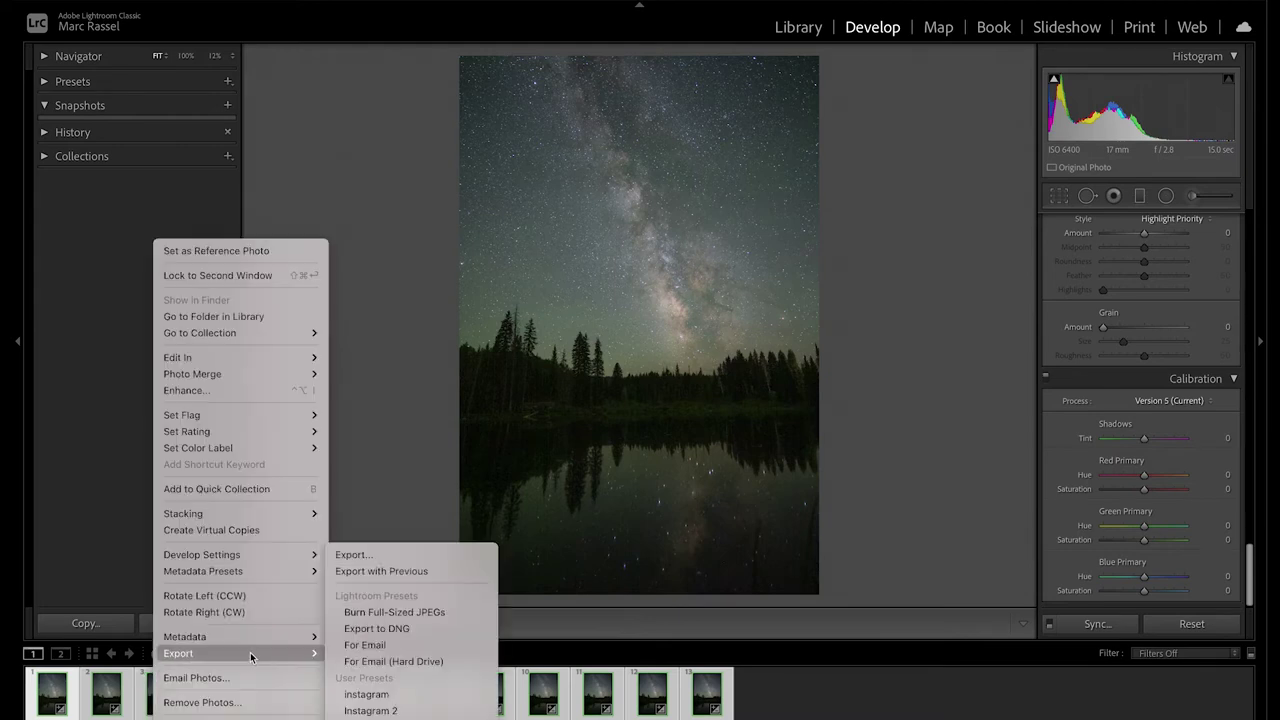
{"action": "left_click", "coordinate": [398, 555]}
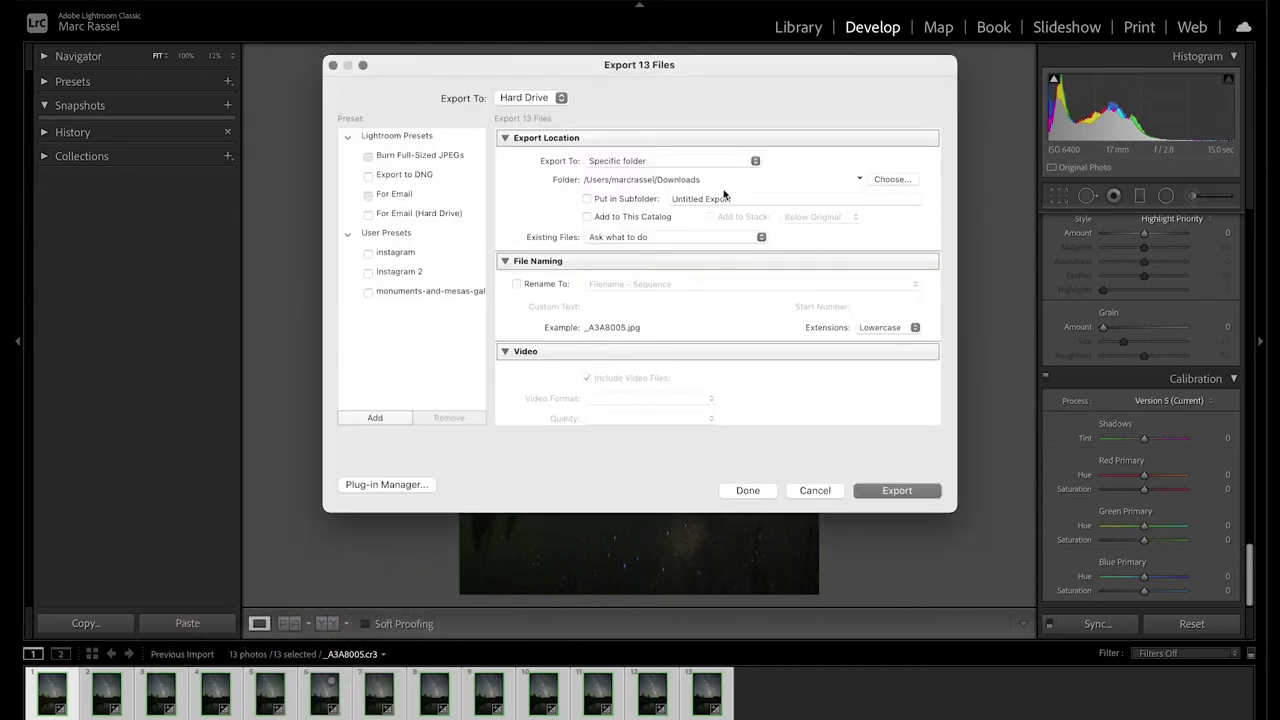
{"action": "left_click", "coordinate": [622, 160]}
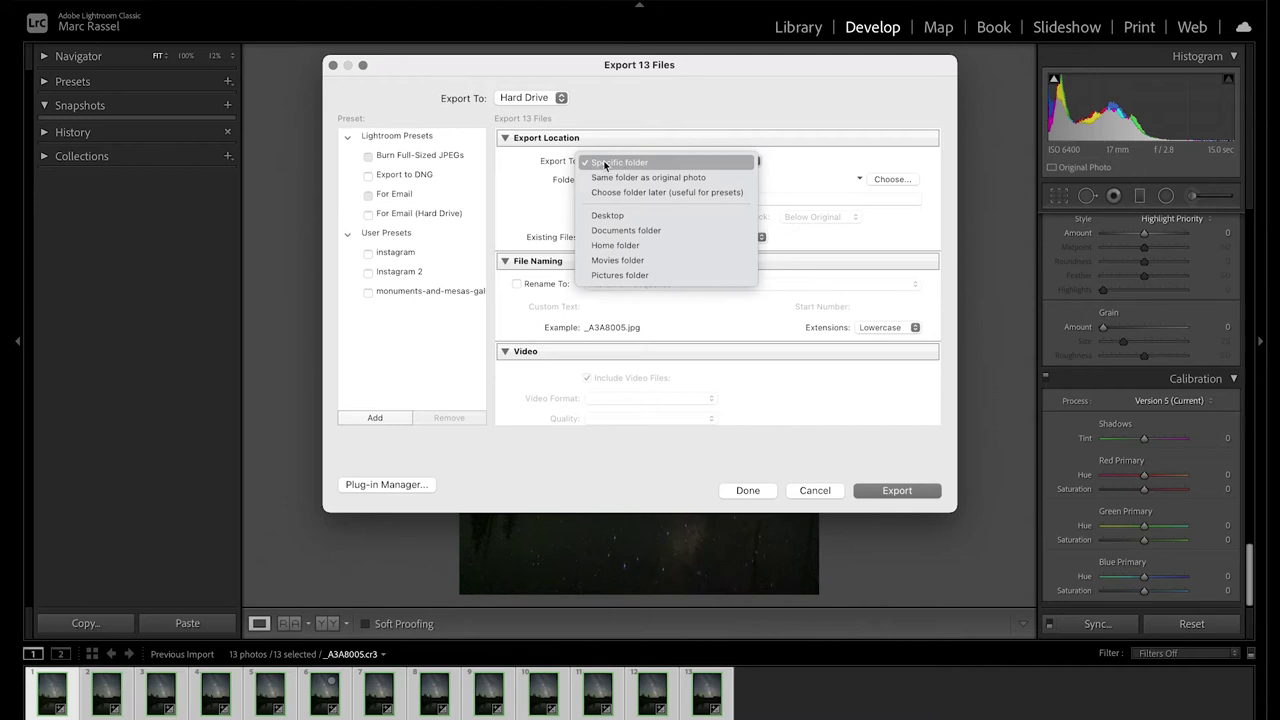
{"action": "left_click", "coordinate": [655, 162]}
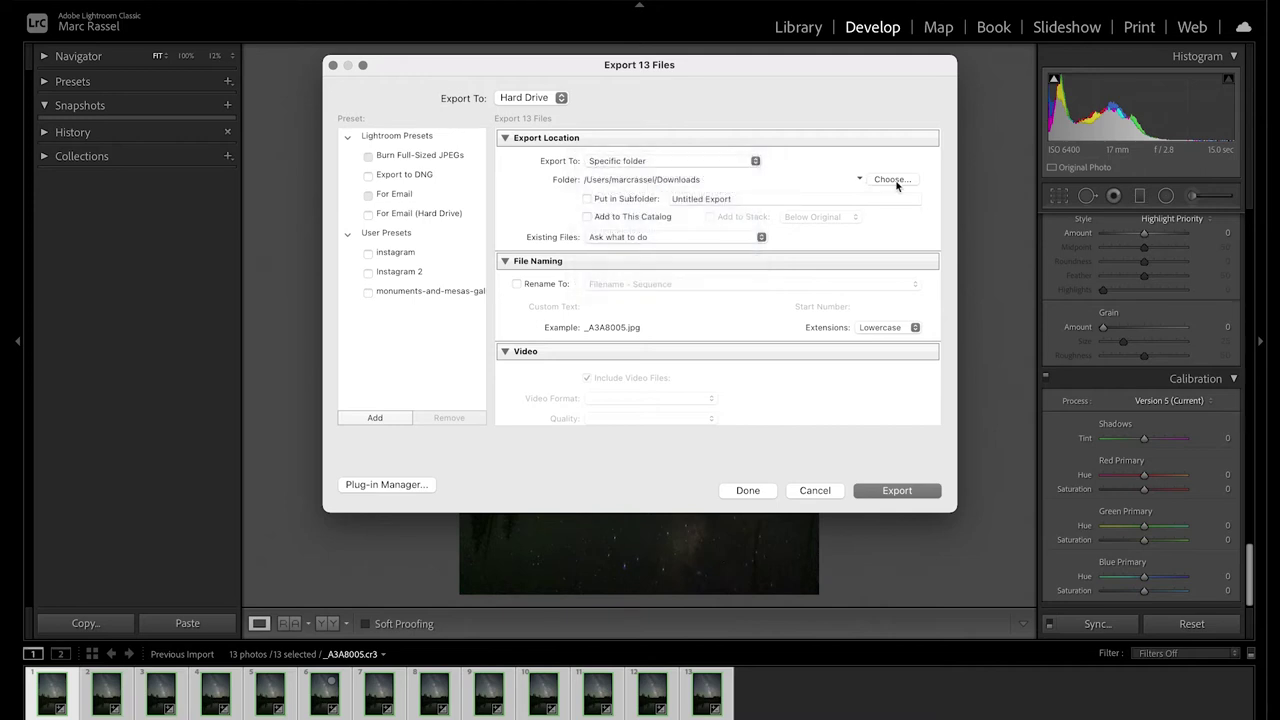
{"action": "left_click", "coordinate": [890, 178]}
Create a Desktop folder named TIFFs and choose it as the export destination
{"action": "left_click", "coordinate": [524, 208]}
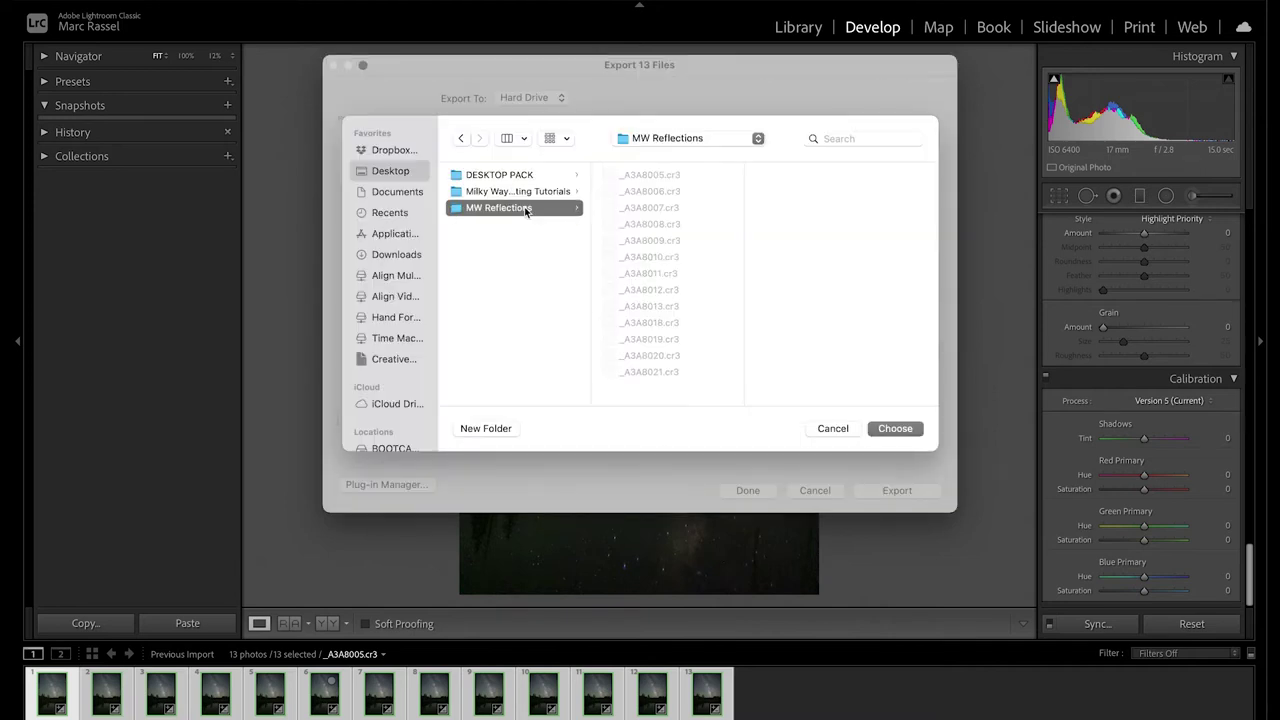
{"action": "left_click", "coordinate": [502, 255]}
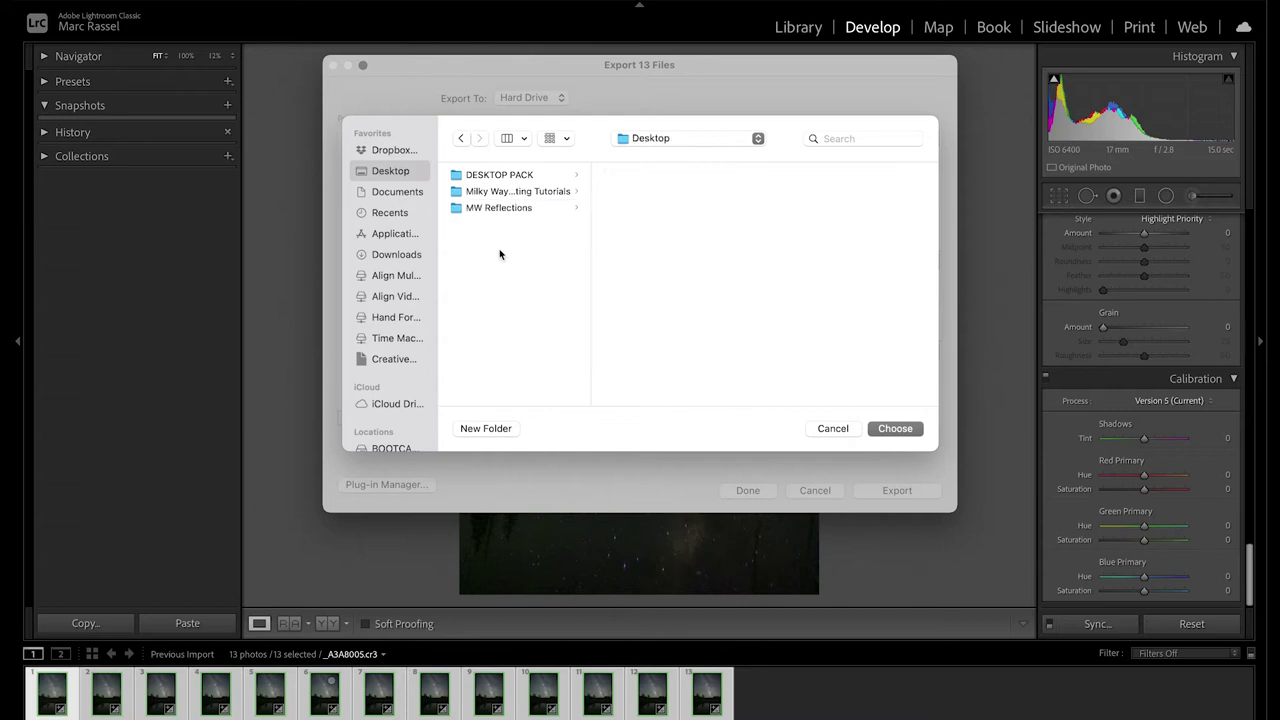
{"action": "left_click", "coordinate": [478, 427]}
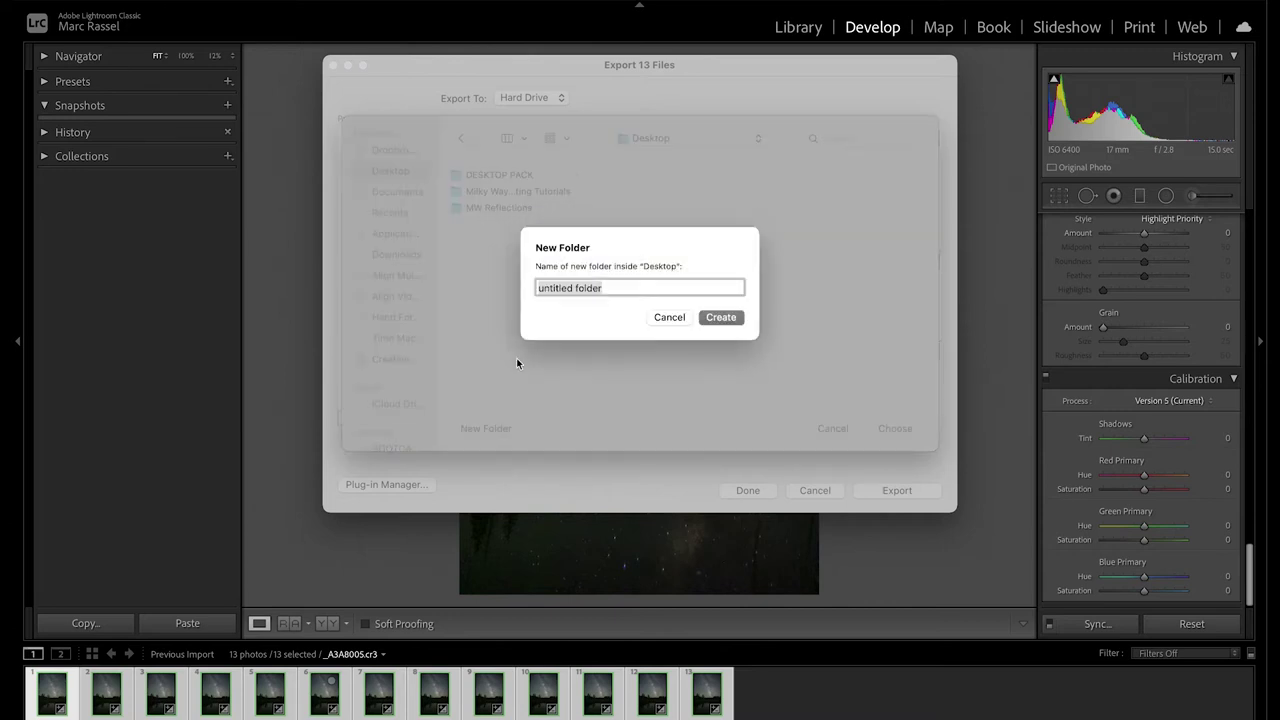
{"action": "type", "text": "TIFFs"}
{"action": "left_click", "coordinate": [722, 316]}
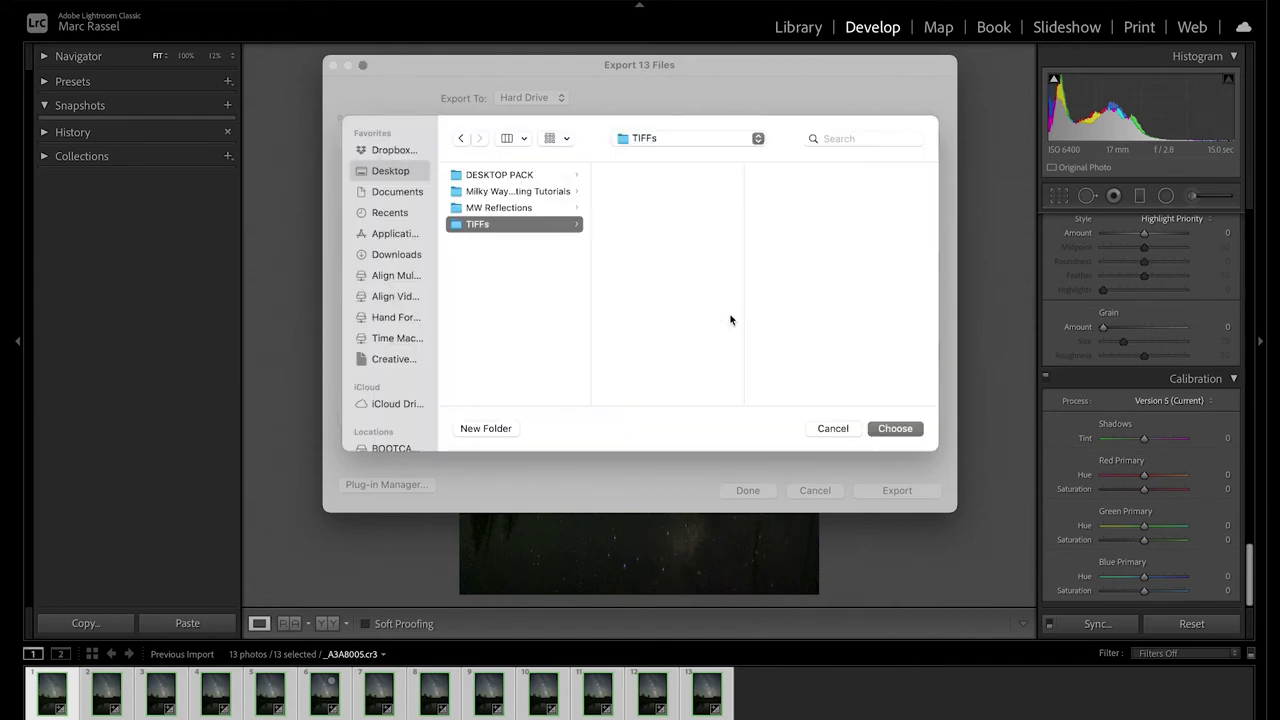
{"action": "left_click", "coordinate": [896, 427]}
{"action": "scroll", "coordinate": [670, 300], "scroll_direction": "down", "scroll_amount": 1}
Set the export file format to uncompressed TIFF
{"action": "scroll", "coordinate": [670, 300], "scroll_direction": "down", "scroll_amount": 2}
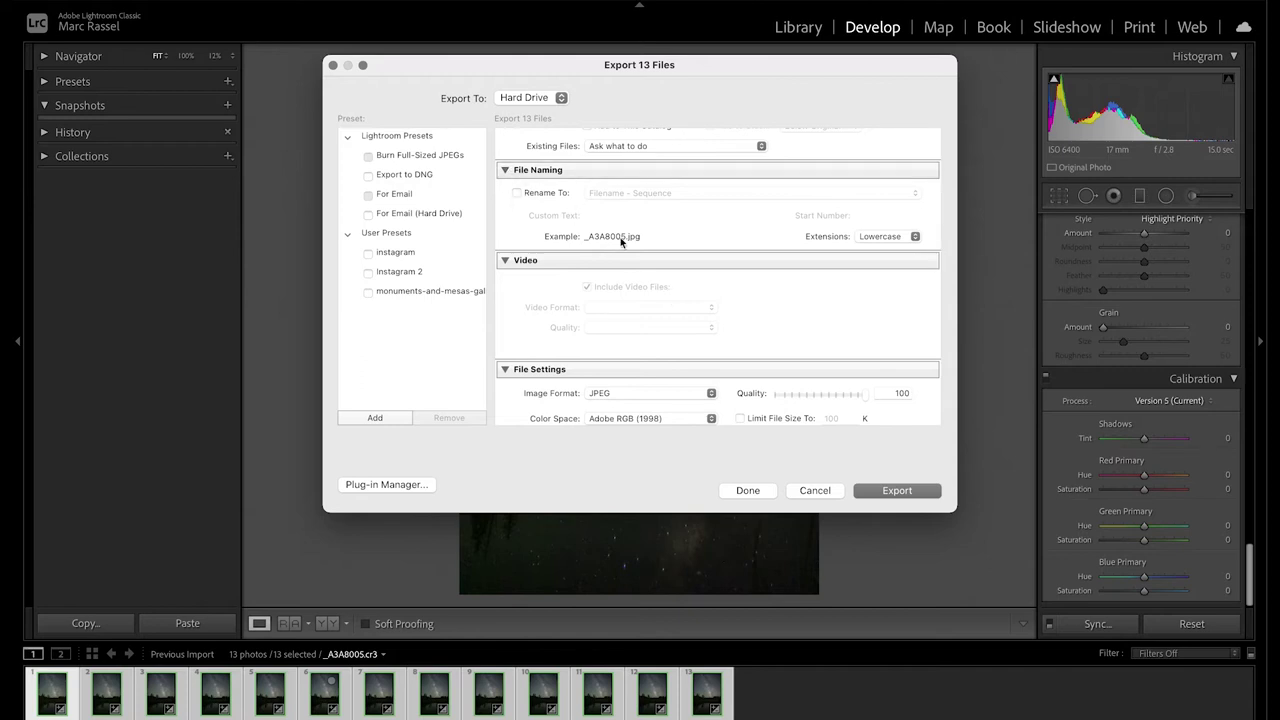
{"action": "scroll", "coordinate": [621, 241], "scroll_direction": "down", "scroll_amount": 2}
{"action": "scroll", "coordinate": [653, 206], "scroll_direction": "down", "scroll_amount": 1}
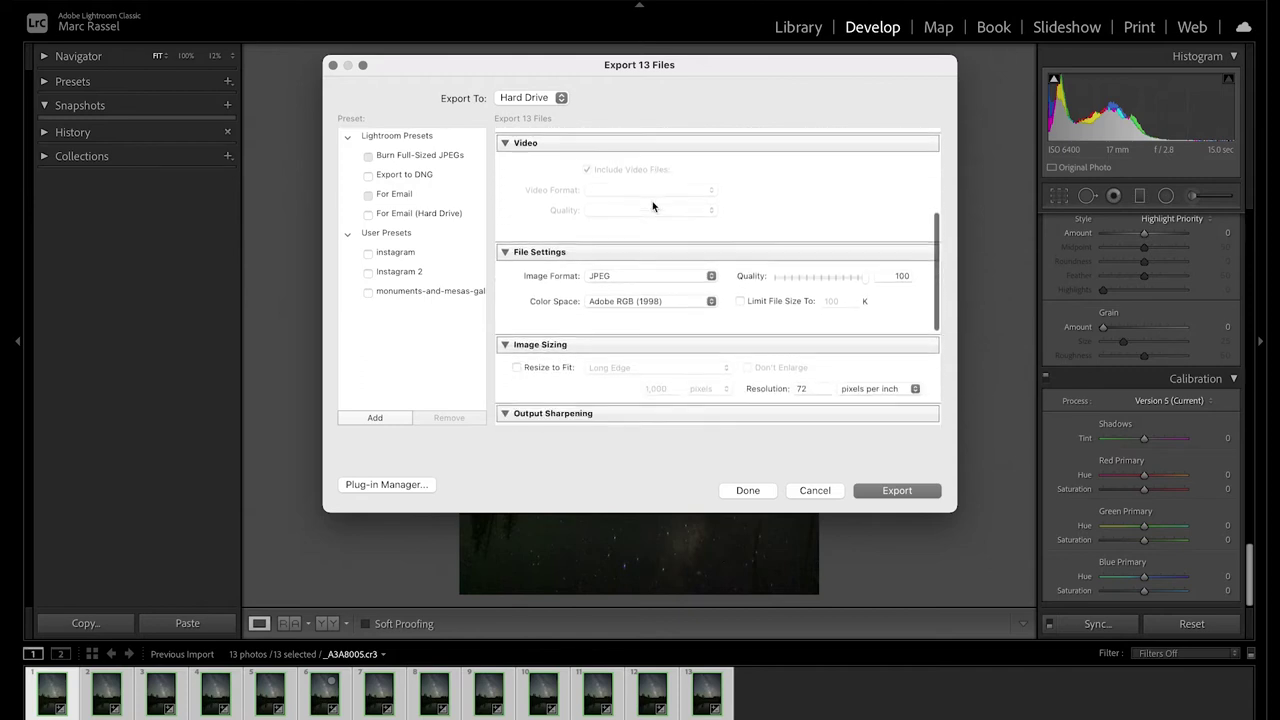
{"action": "scroll", "coordinate": [653, 206], "scroll_direction": "down", "scroll_amount": 1}
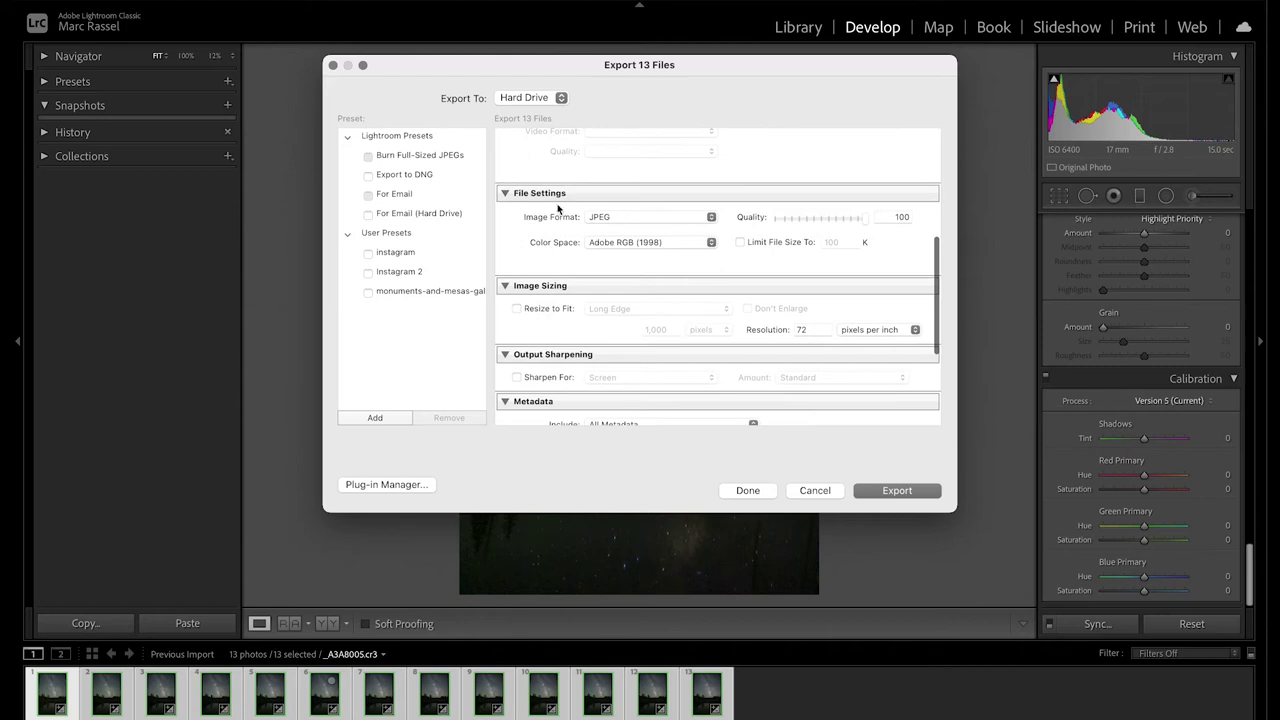
{"action": "left_click", "coordinate": [643, 220]}
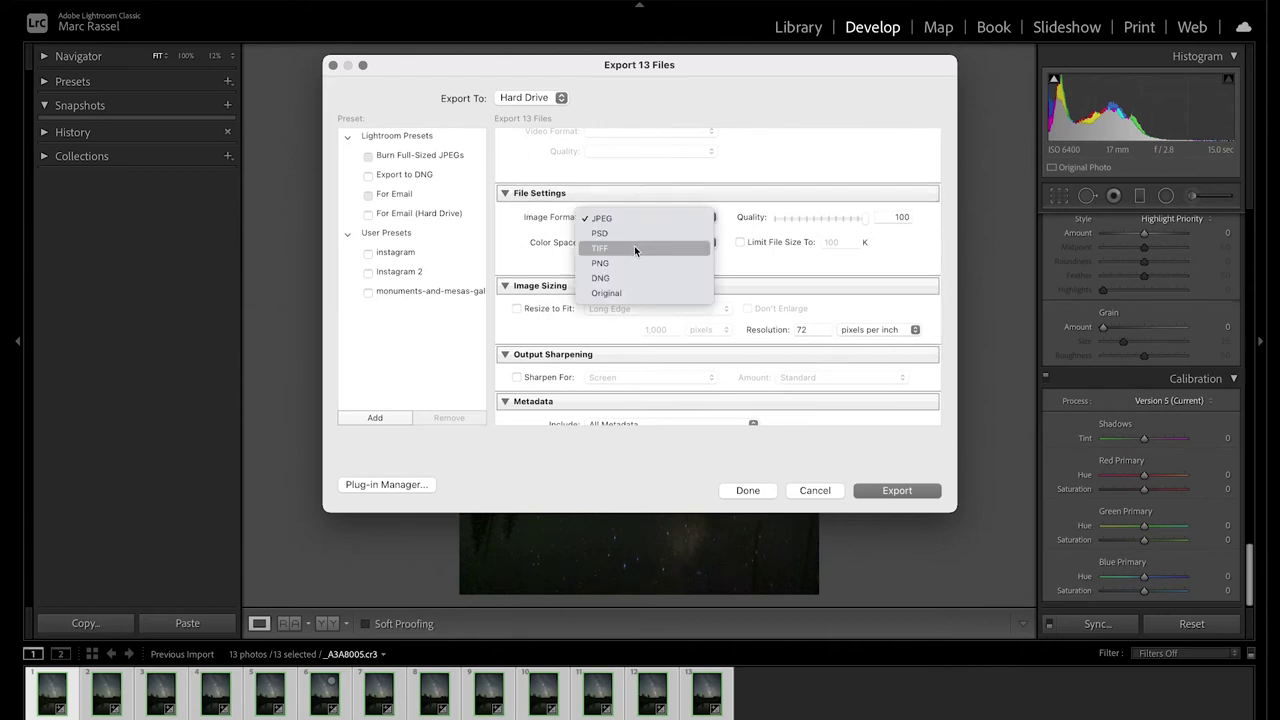
{"action": "left_click", "coordinate": [634, 248]}
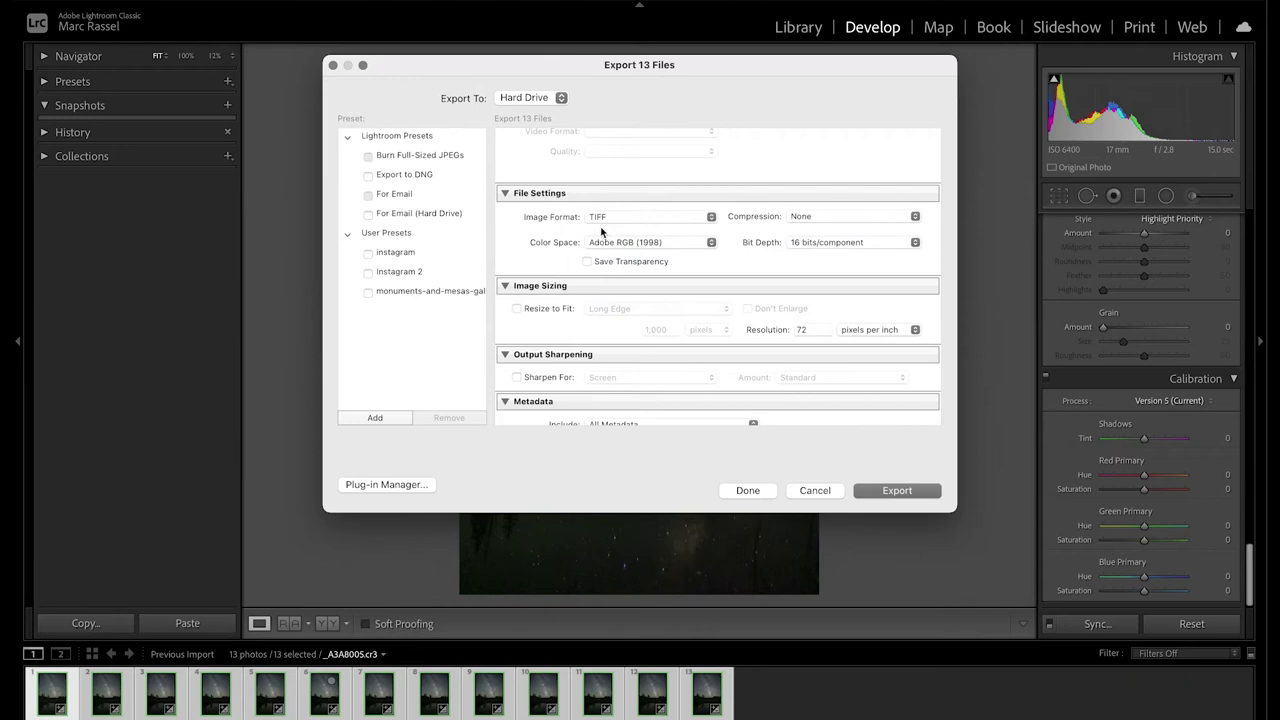
{"action": "left_click", "coordinate": [810, 217]}
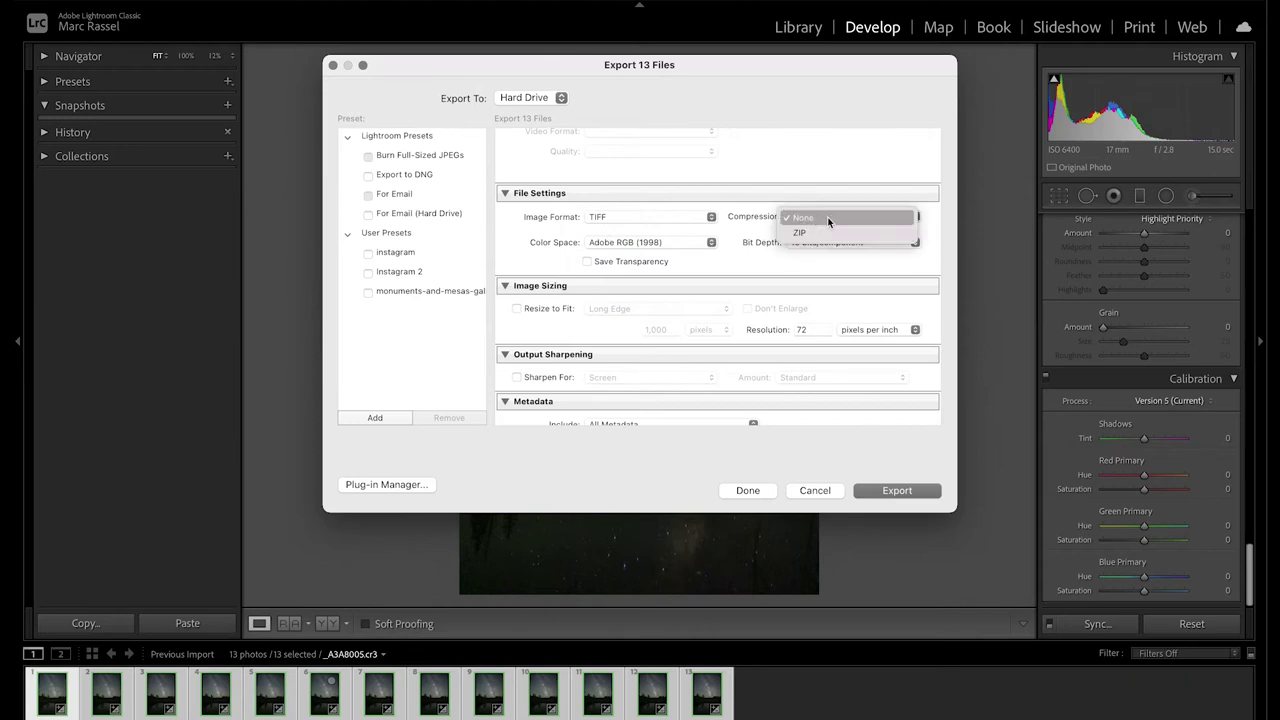
{"action": "left_click", "coordinate": [828, 221]}
Use Adobe RGB (1998) at 16 bits/component and export the 13 files
{"action": "left_click", "coordinate": [678, 243]}
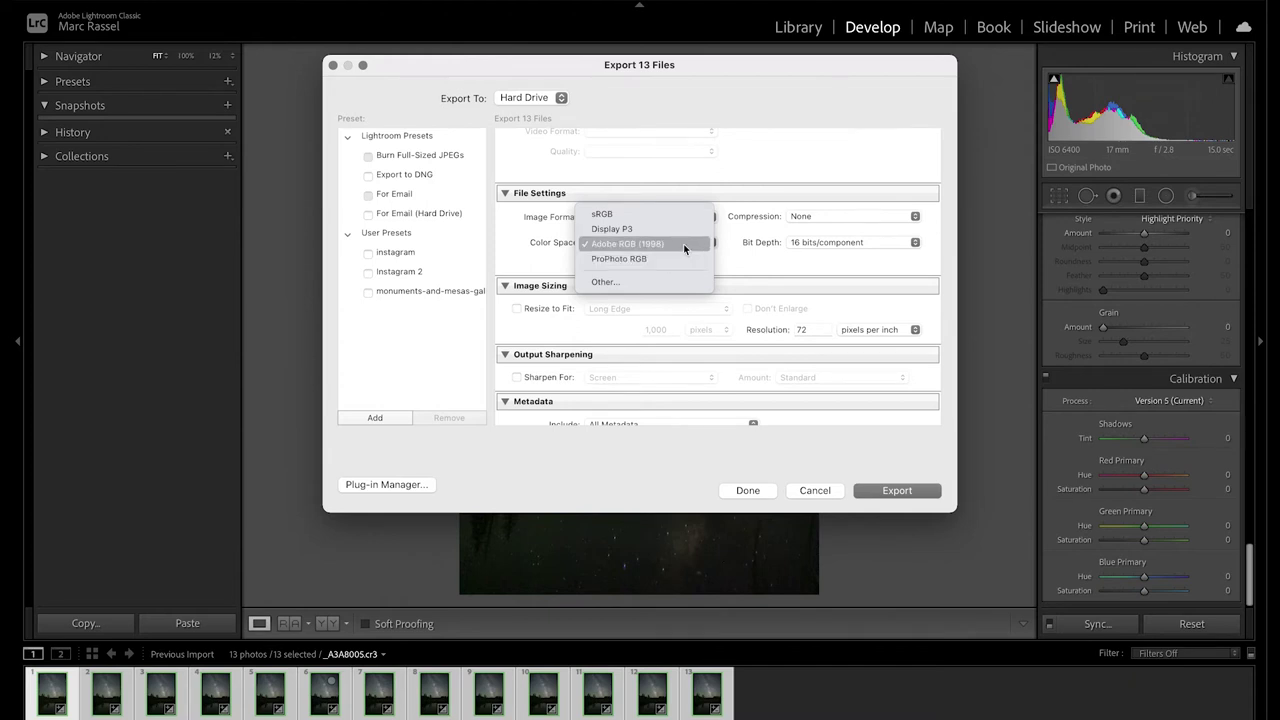
{"action": "left_click", "coordinate": [683, 243]}
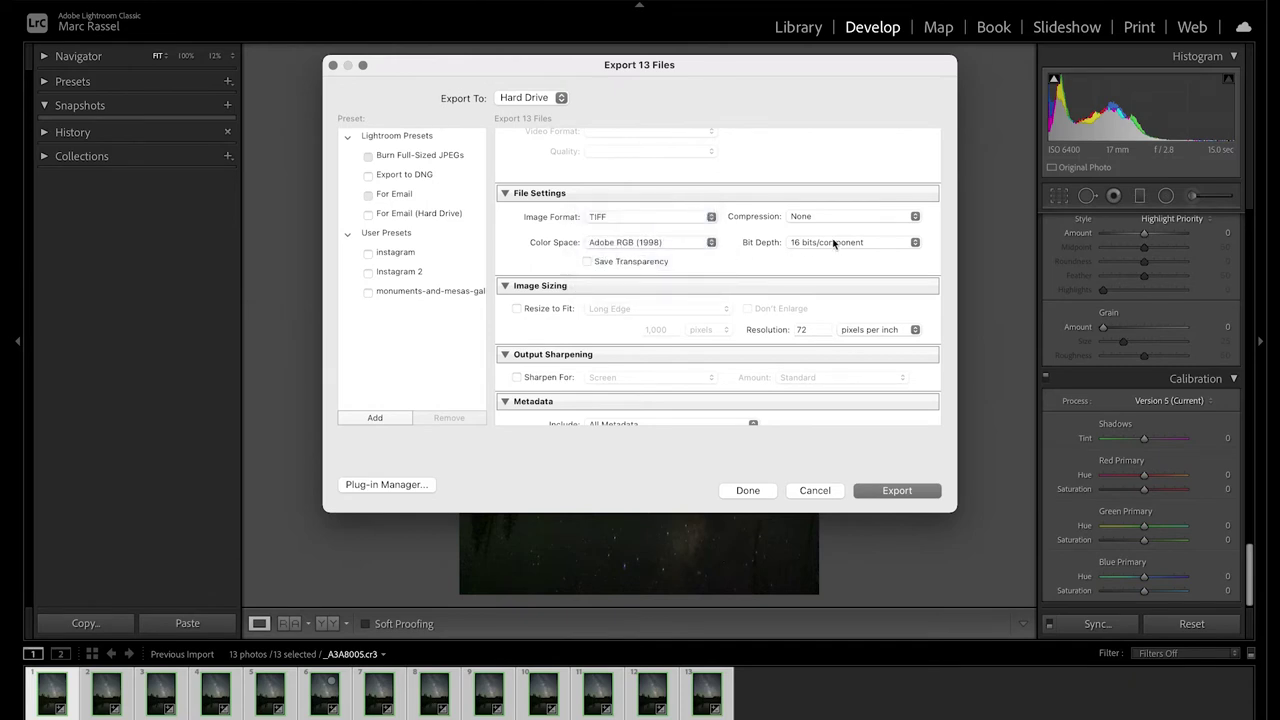
{"action": "left_click", "coordinate": [868, 246]}
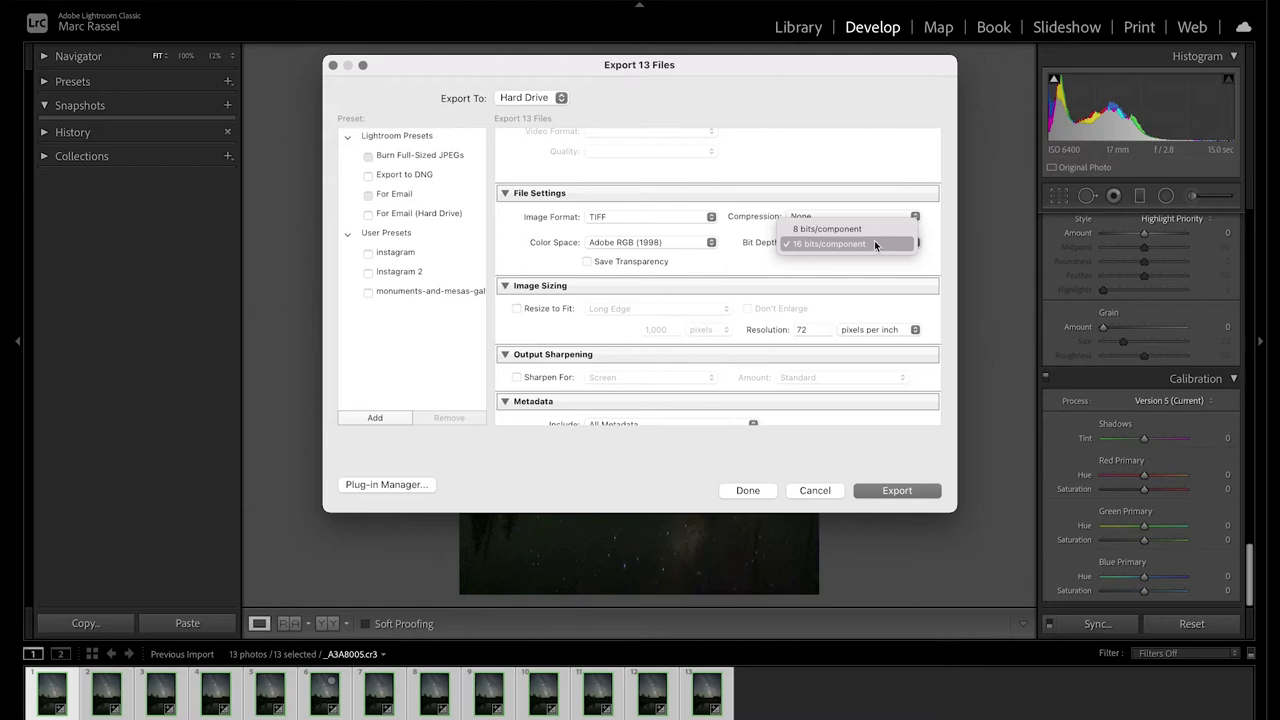
{"action": "left_click", "coordinate": [874, 243]}
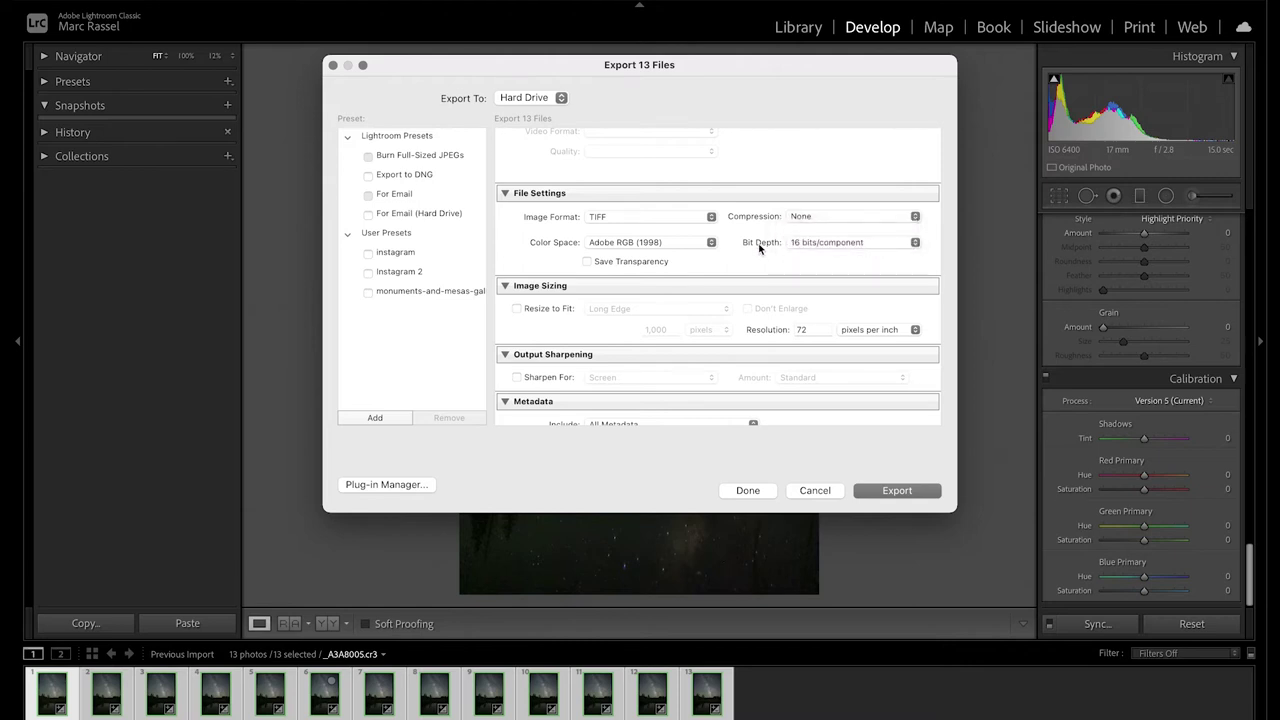
{"action": "scroll", "coordinate": [758, 243], "scroll_direction": "down", "scroll_amount": 3}
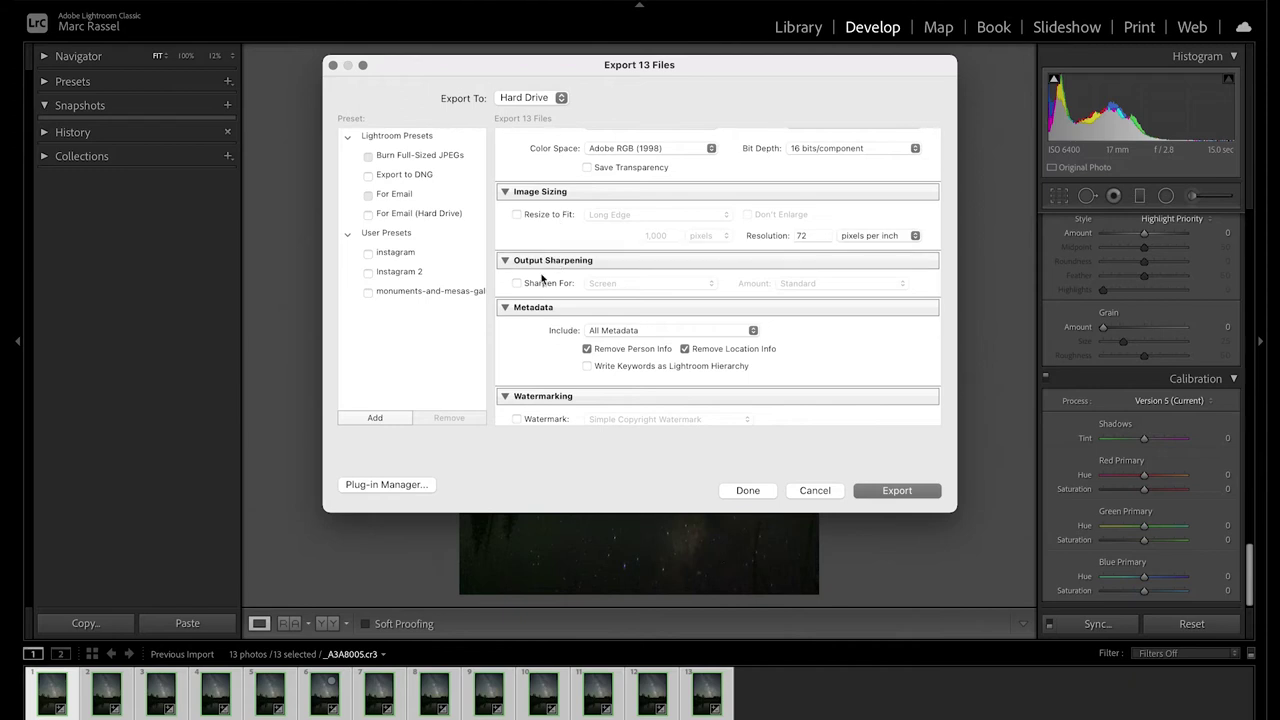
{"action": "scroll", "coordinate": [544, 280], "scroll_direction": "down", "scroll_amount": 3}
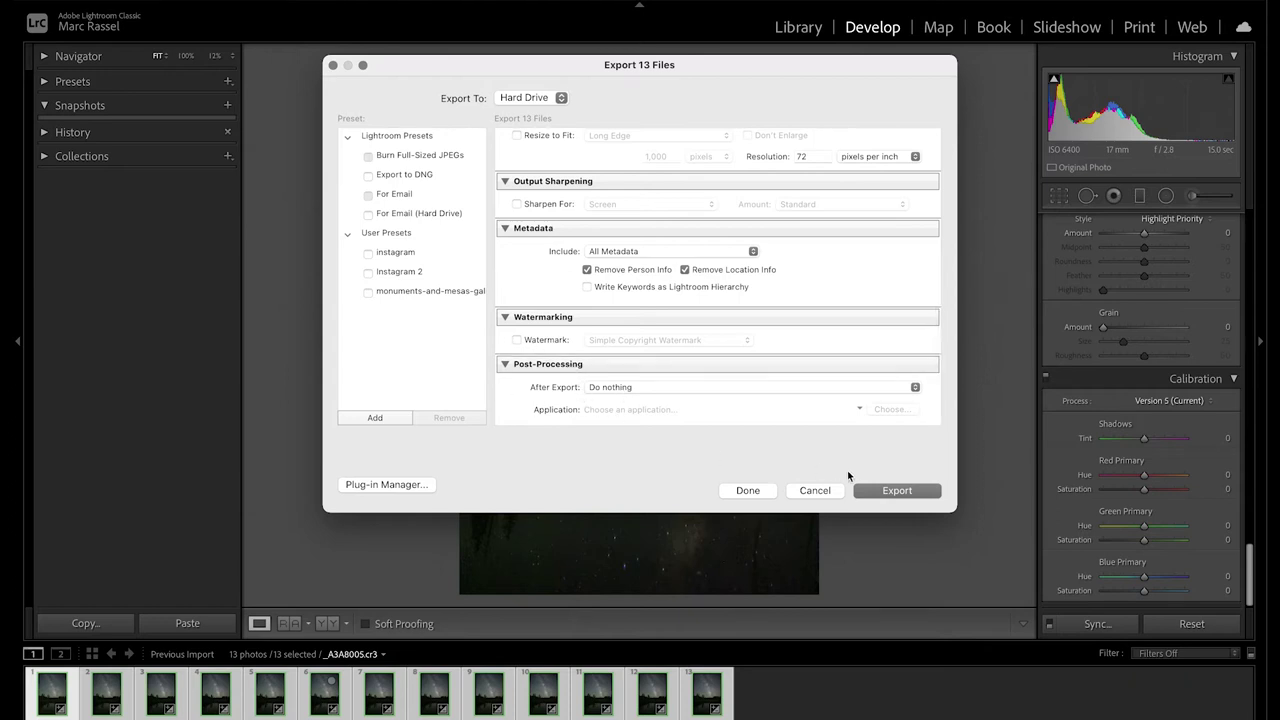
{"action": "left_click", "coordinate": [890, 491]}
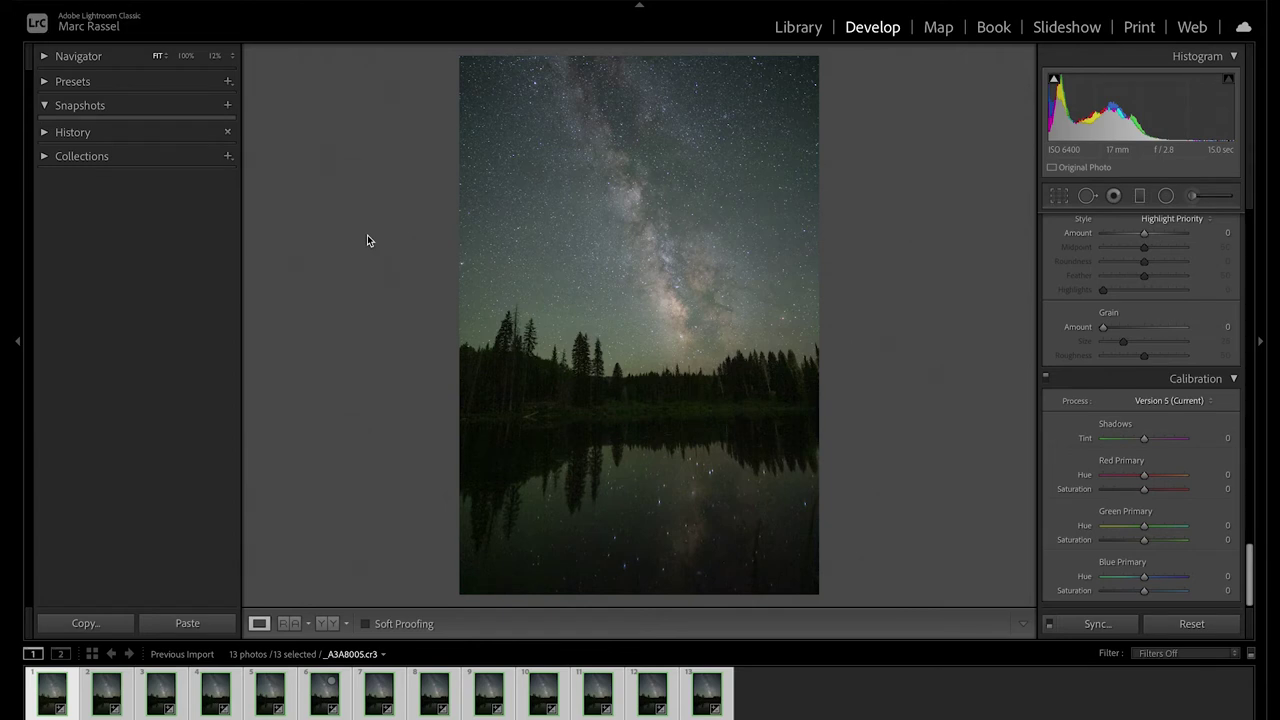
Switch from Lightroom Classic to Starry Landscape Stacker using the app switcher
{"action": "key", "text": "super+Tab"}
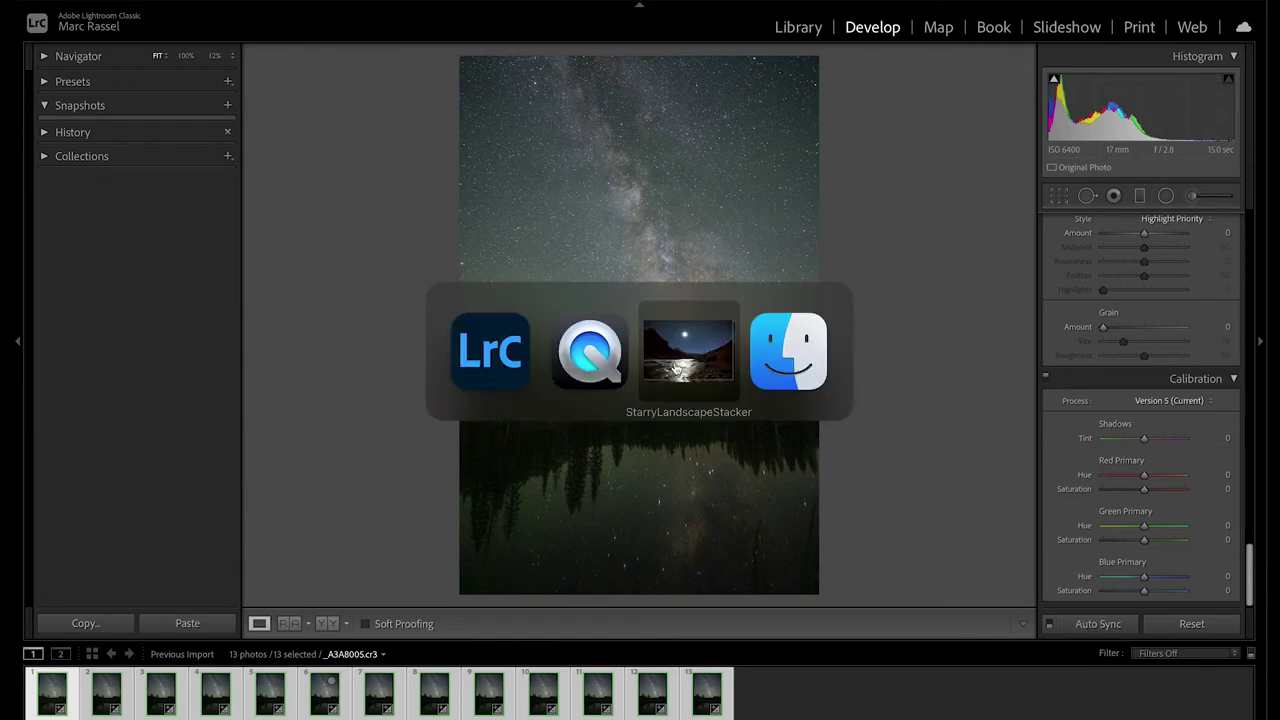
{"action": "left_click", "coordinate": [676, 370]}
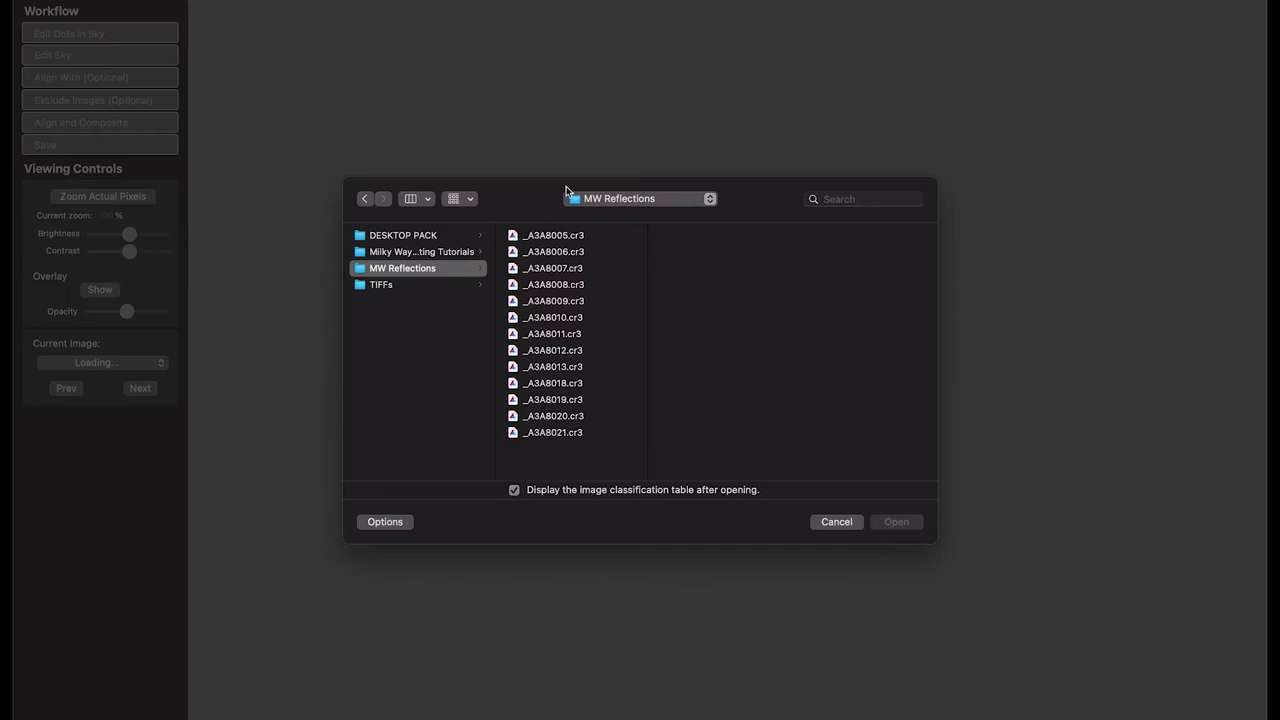
Load all 13 TIFFs, from _A3A8005.tif to the last, out of the TIFFs folder
{"action": "left_click", "coordinate": [433, 287]}
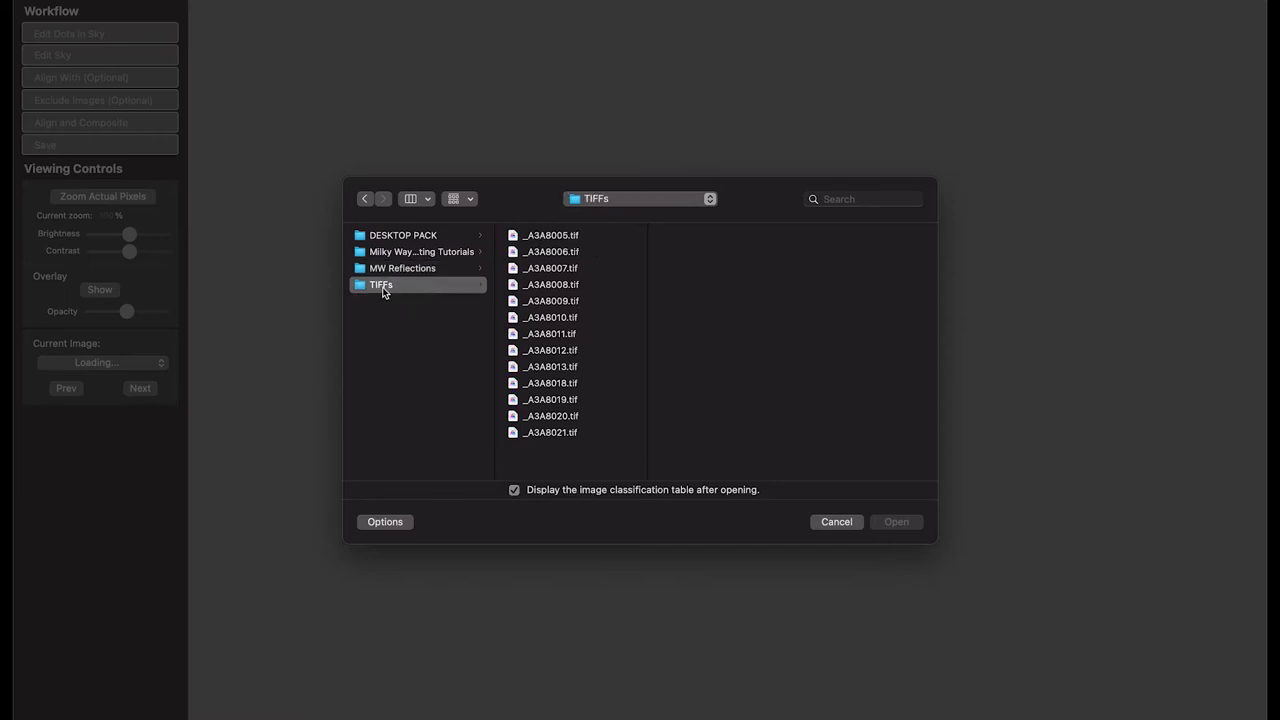
{"action": "left_click", "coordinate": [555, 236]}
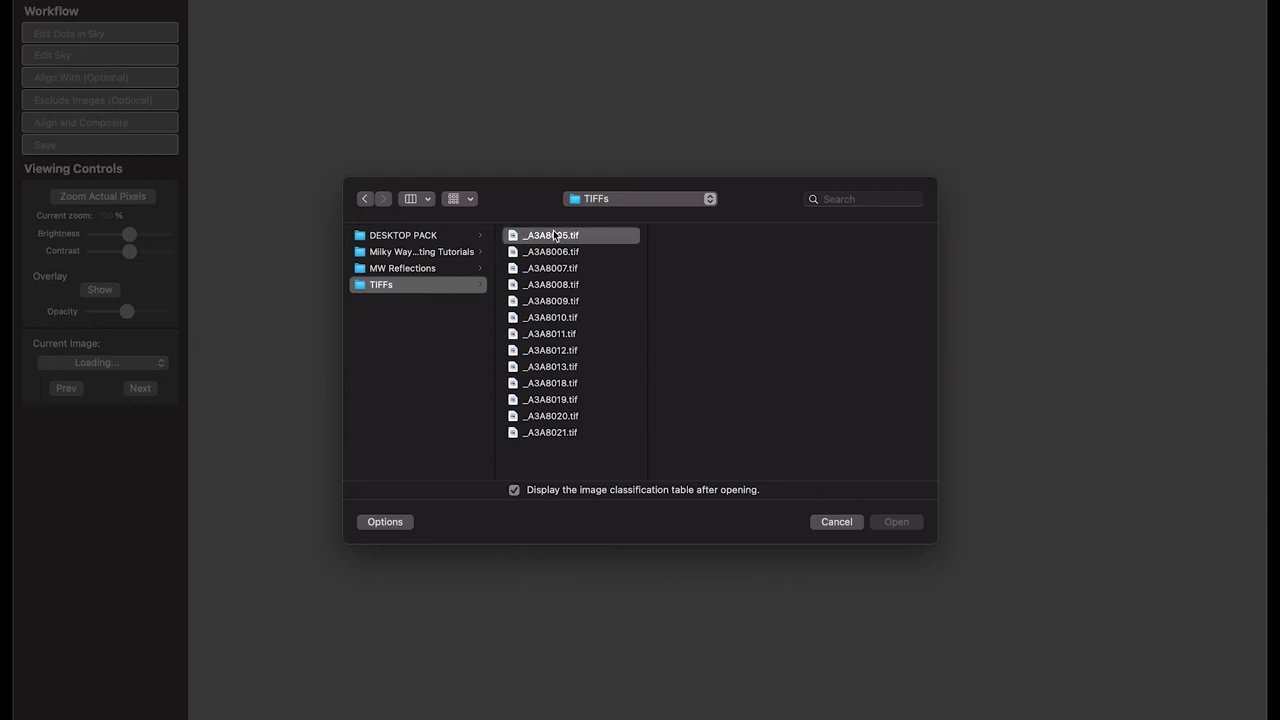
{"action": "left_click", "coordinate": [556, 436], "text": "shift"}
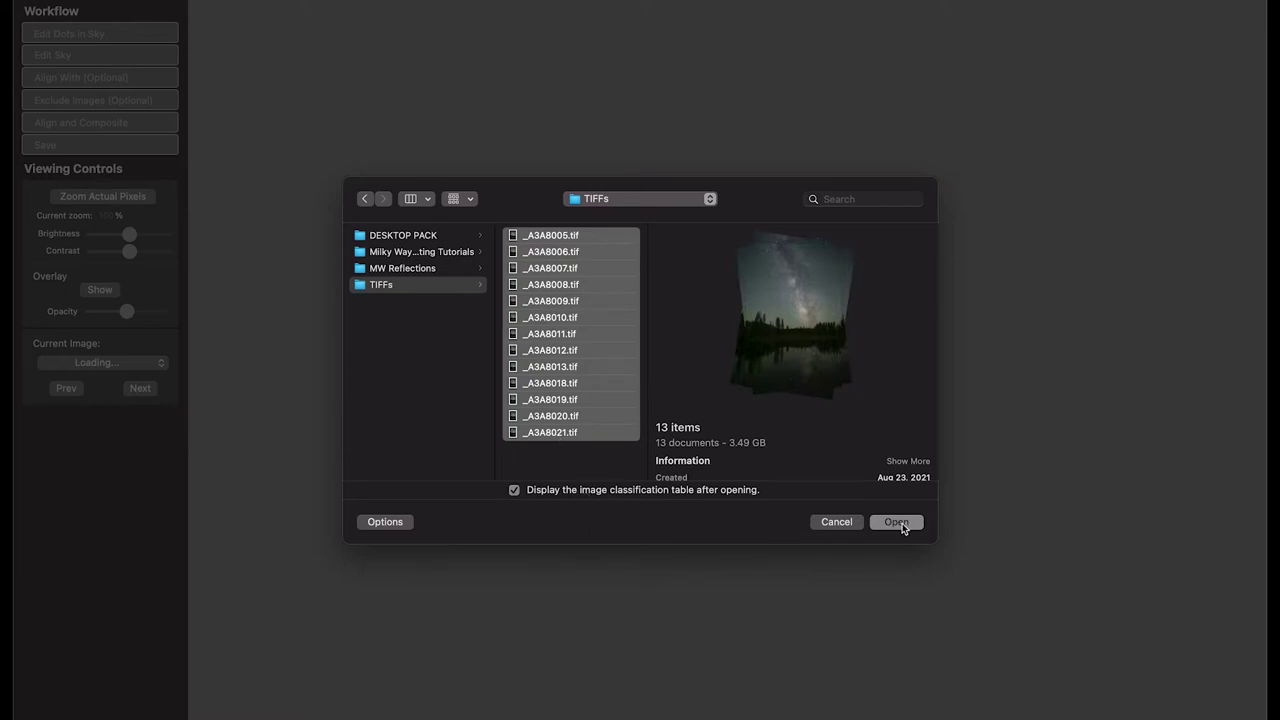
{"action": "left_click", "coordinate": [898, 522]}
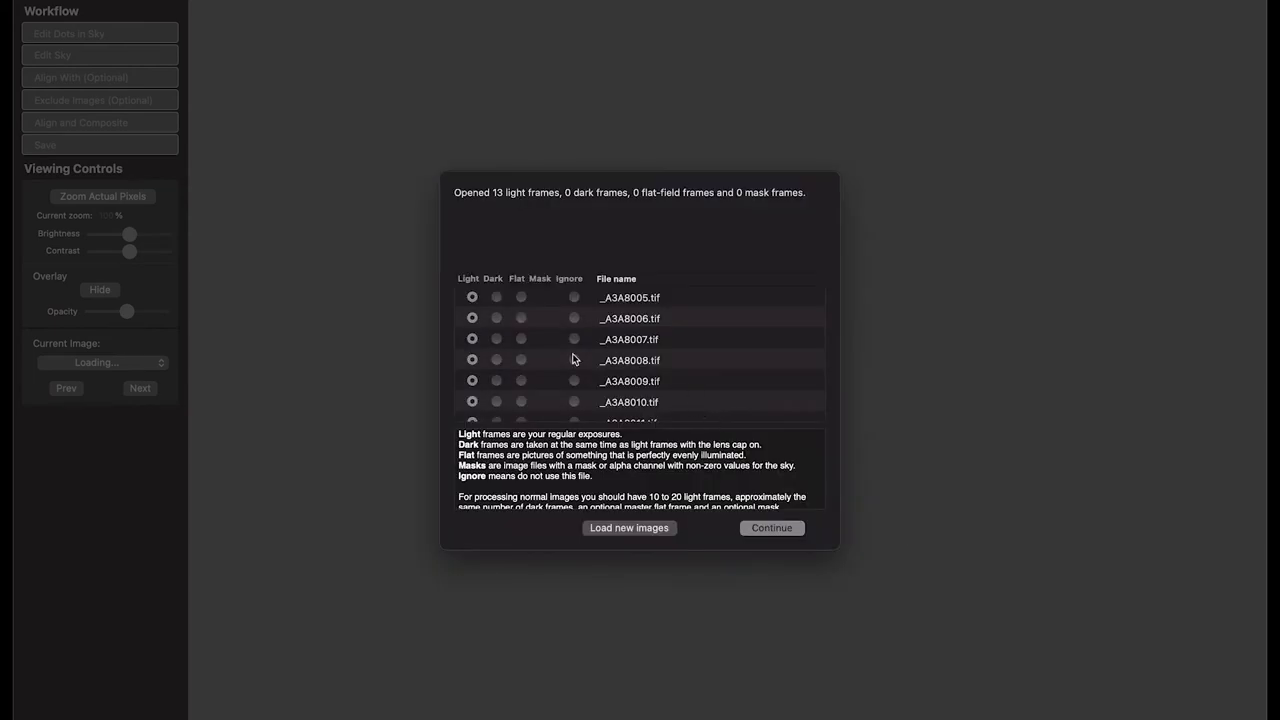
Confirm all 13 files are classed as Light frames and continue processing
{"action": "scroll", "coordinate": [574, 359], "scroll_direction": "down", "scroll_amount": 5}
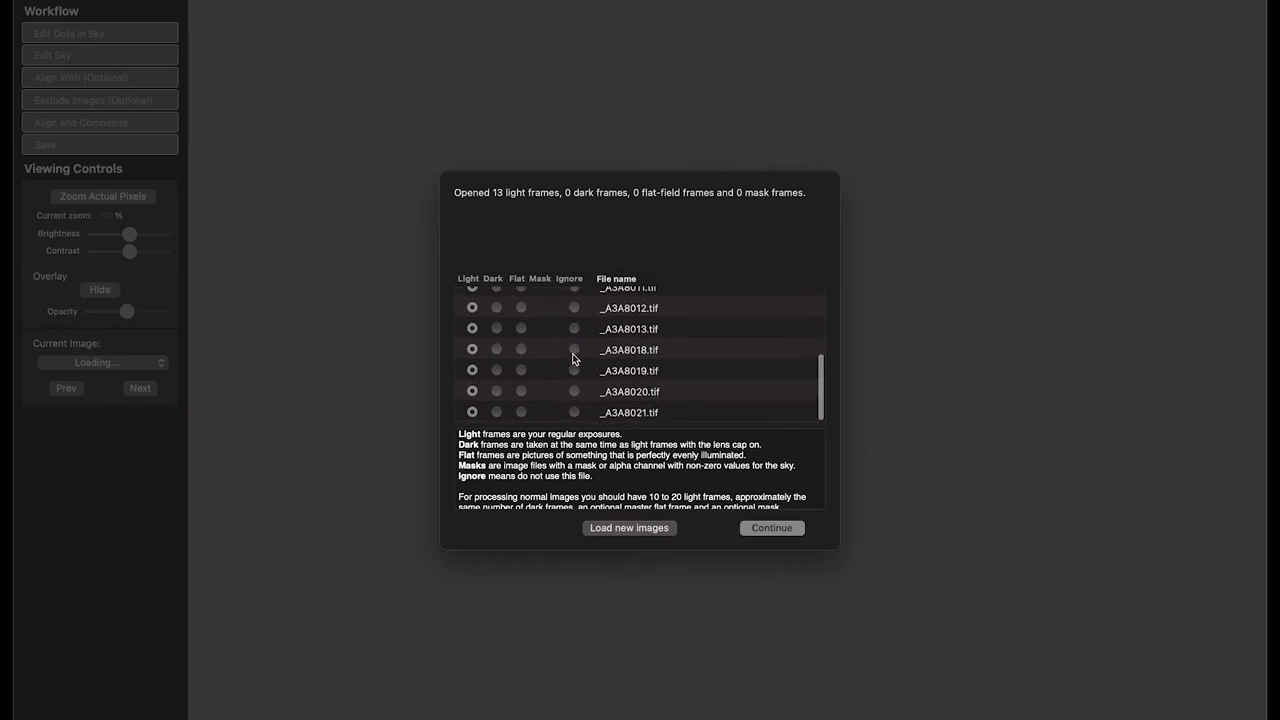
{"action": "scroll", "coordinate": [555, 338], "scroll_direction": "up", "scroll_amount": 5}
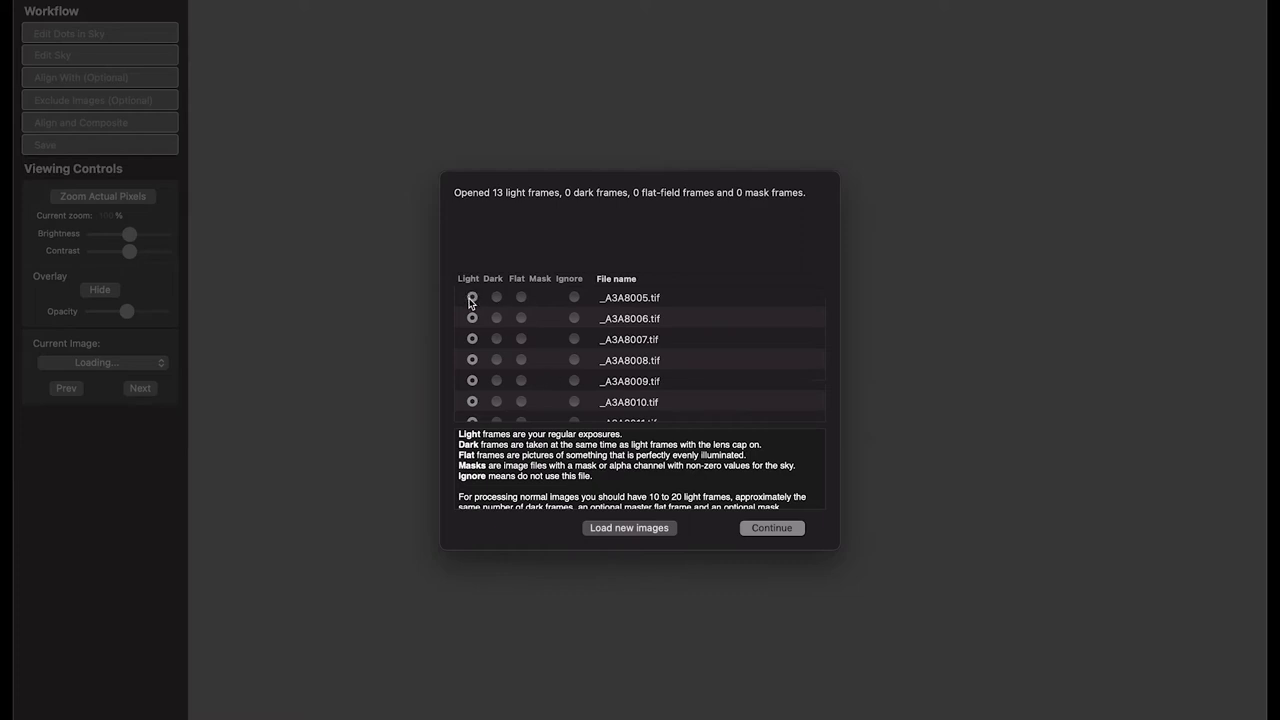
{"action": "scroll", "coordinate": [470, 303], "scroll_direction": "down", "scroll_amount": 3}
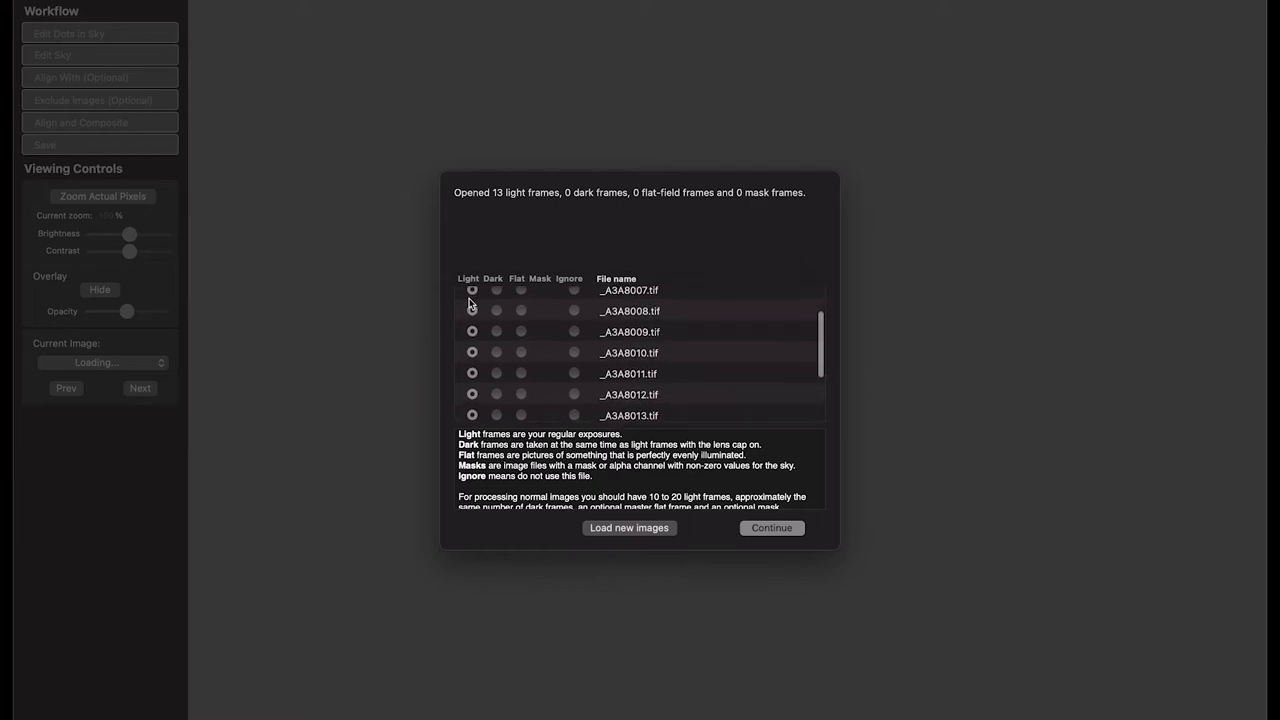
{"action": "scroll", "coordinate": [470, 303], "scroll_direction": "down", "scroll_amount": 1}
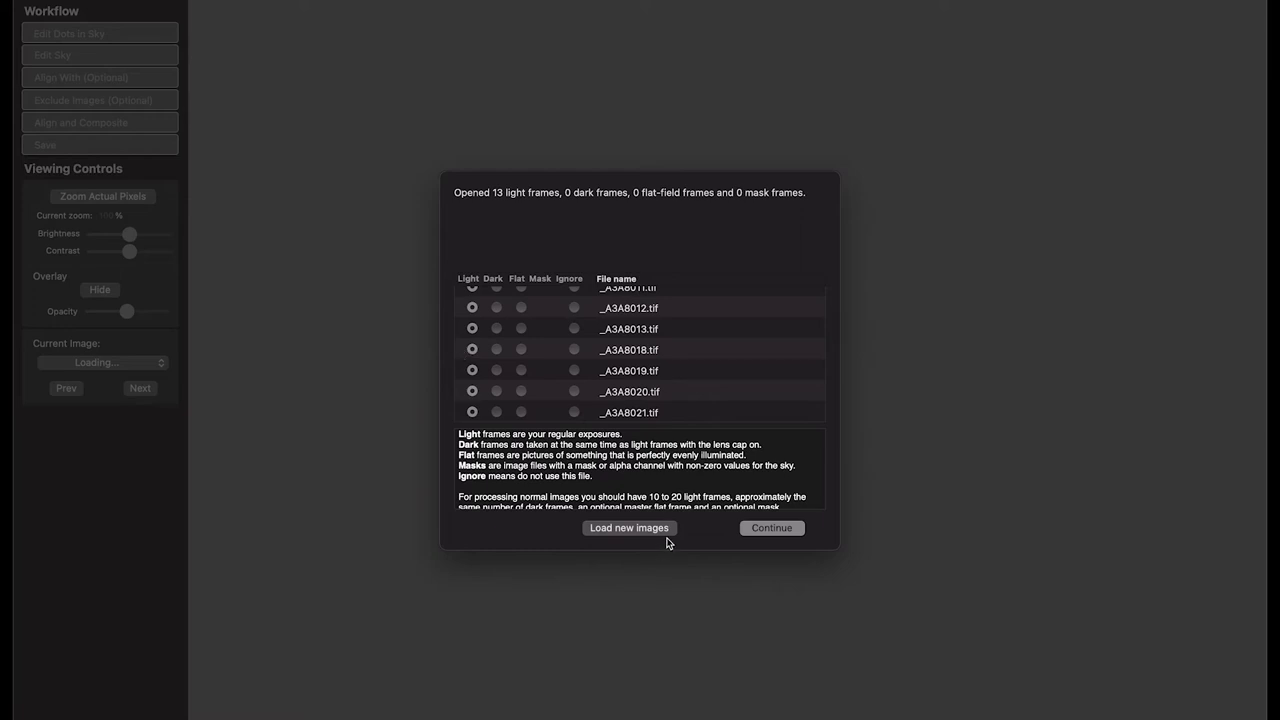
{"action": "left_click", "coordinate": [790, 530]}
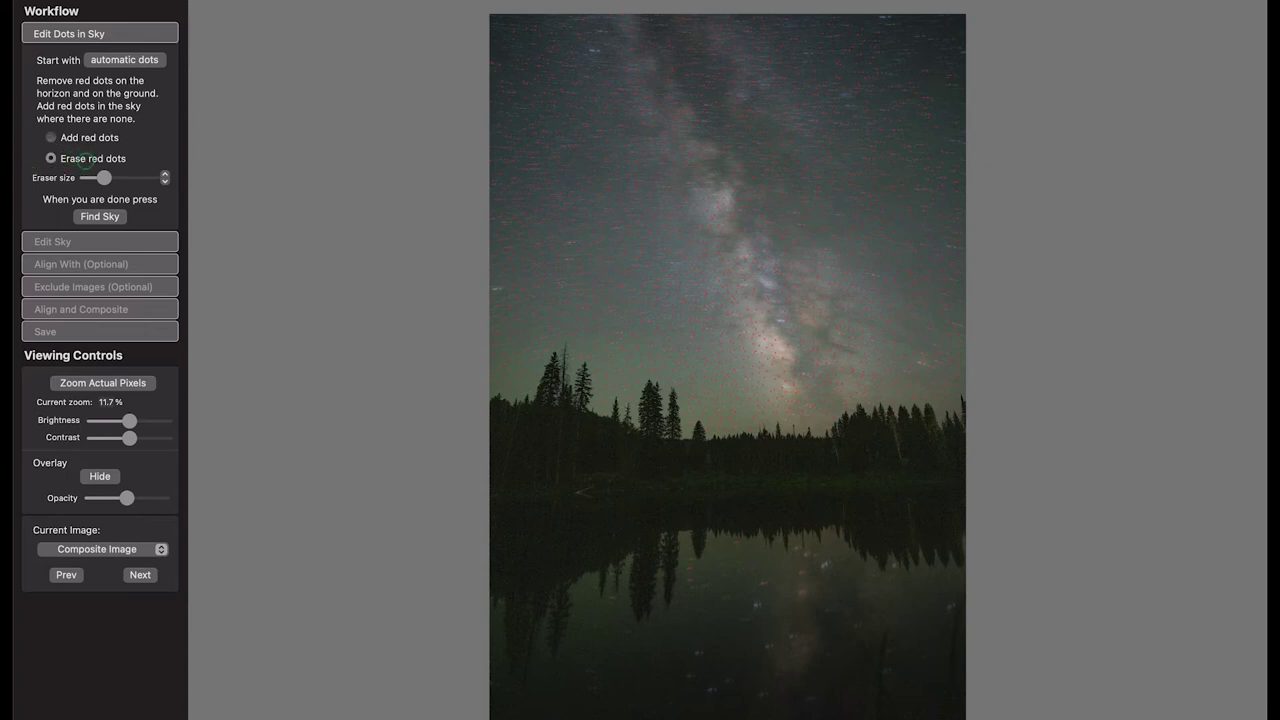
Erase red dots with an enlarged eraser, then compute the sky mask with Find Sky
{"action": "left_click", "coordinate": [50, 158]}
{"action": "left_click_drag", "start_coordinate": [107, 181], "coordinate": [131, 178]}
{"action": "left_click", "coordinate": [100, 216]}
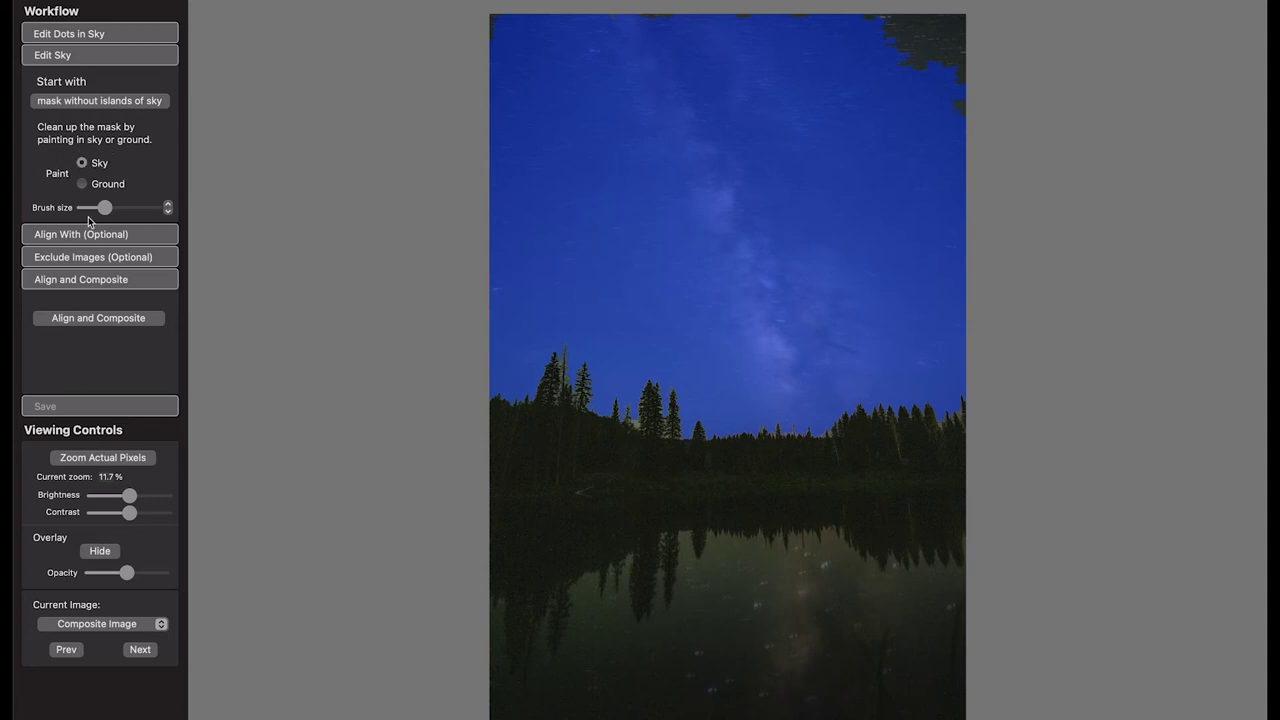
With a larger Sky brush, paint the stray specks along the top edge into the mask
{"action": "left_click_drag", "start_coordinate": [107, 213], "coordinate": [138, 211]}
{"action": "mouse_move", "coordinate": [574, 192]}
{"action": "left_mouse_down"}
{"action": "mouse_move", "coordinate": [526, 59]}
{"action": "mouse_move", "coordinate": [493, 32]}
{"action": "mouse_move", "coordinate": [519, 28]}
{"action": "mouse_move", "coordinate": [469, 21]}
{"action": "mouse_move", "coordinate": [704, 34]}
{"action": "mouse_move", "coordinate": [777, 18]}
{"action": "mouse_move", "coordinate": [1056, 17]}
{"action": "mouse_move", "coordinate": [847, 38]}
{"action": "mouse_move", "coordinate": [885, 70]}
{"action": "mouse_move", "coordinate": [1035, 108]}
{"action": "mouse_move", "coordinate": [1003, 130]}
{"action": "mouse_move", "coordinate": [965, 107]}
{"action": "mouse_move", "coordinate": [995, 28]}
{"action": "mouse_move", "coordinate": [880, 9]}
{"action": "mouse_move", "coordinate": [520, 33]}
{"action": "mouse_move", "coordinate": [490, 200]}
{"action": "left_mouse_up"}
{"action": "scroll", "coordinate": [646, 354], "scroll_direction": "up", "scroll_amount": 10}
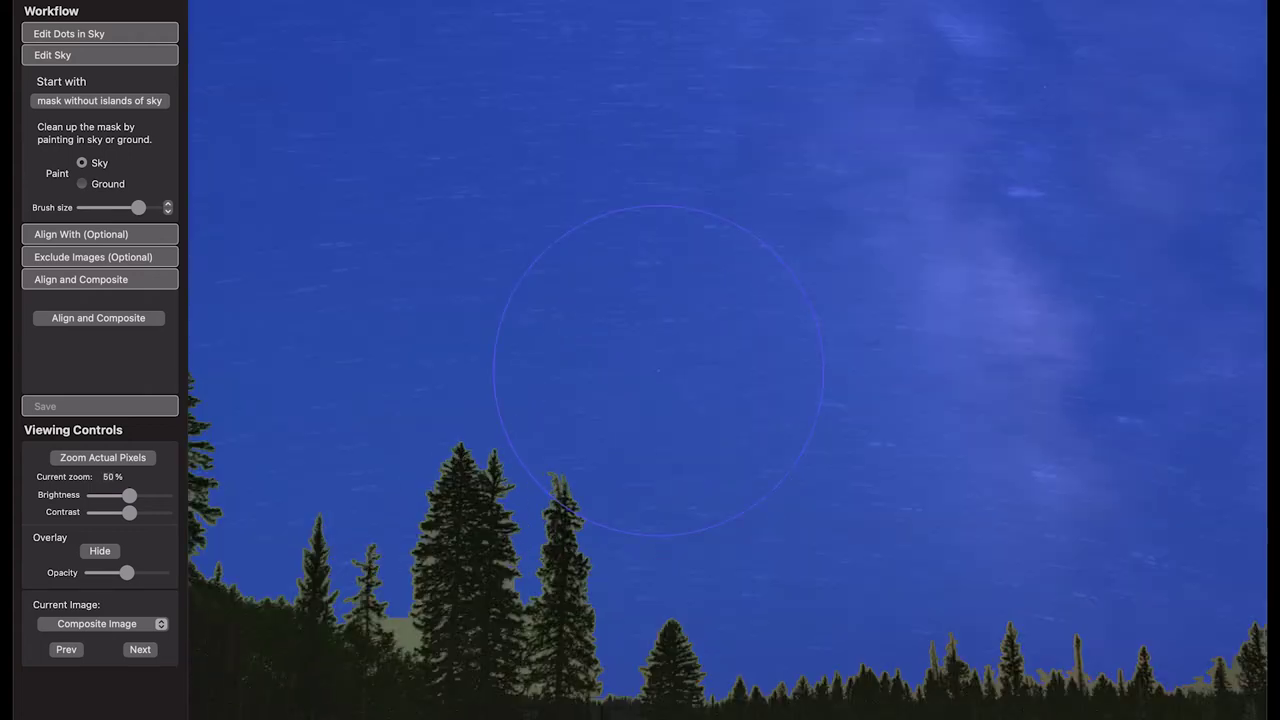
Zoom into the treeline and, with a smaller brush, paint the tree-gap green patch as sky
{"action": "scroll", "coordinate": [658, 370], "scroll_direction": "up", "scroll_amount": 2}
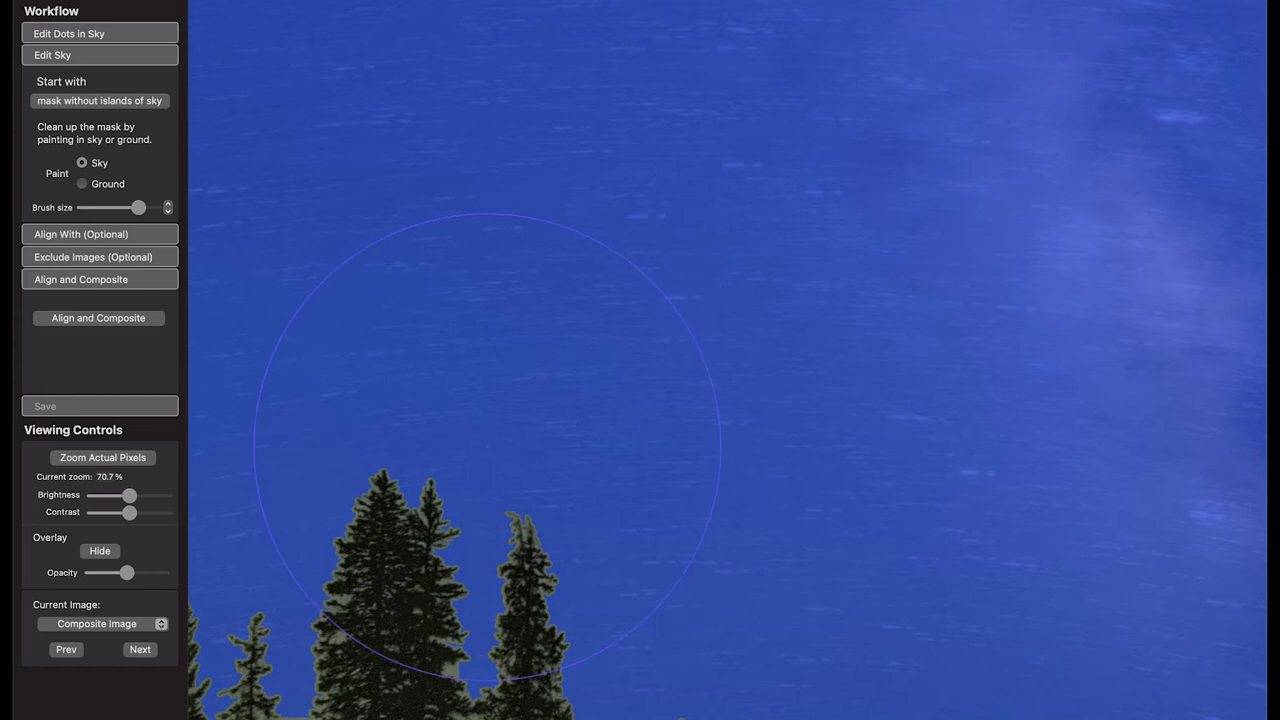
{"action": "left_click_drag", "start_coordinate": [457, 491], "coordinate": [874, 131]}
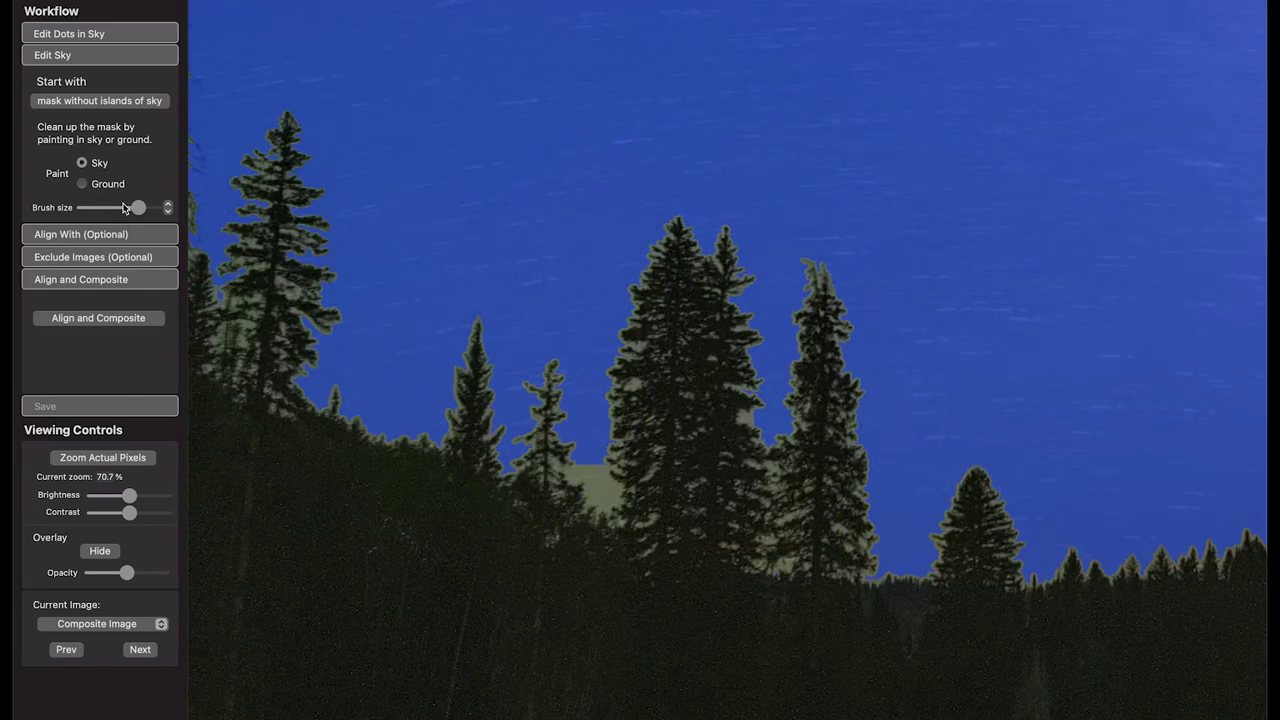
{"action": "left_click_drag", "start_coordinate": [138, 207], "coordinate": [92, 207]}
{"action": "left_click_drag", "start_coordinate": [588, 470], "coordinate": [608, 494]}
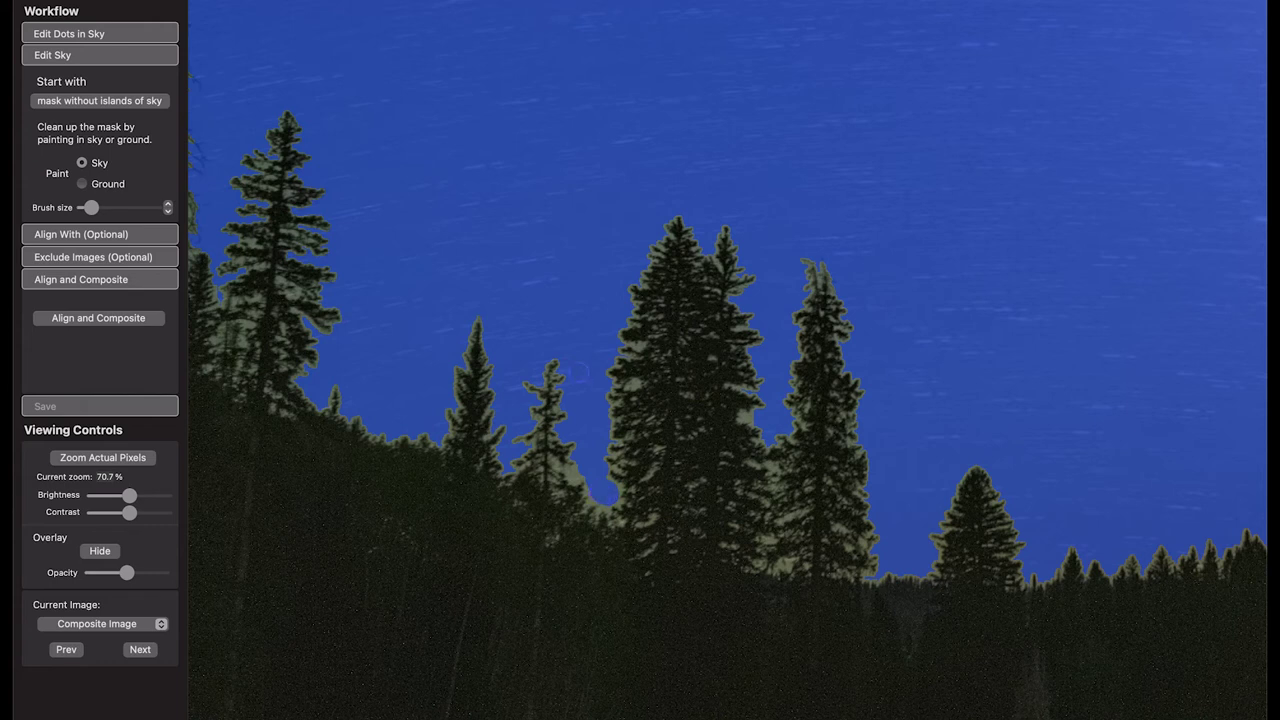
{"action": "left_click_drag", "start_coordinate": [572, 372], "coordinate": [551, 372]}
{"action": "key", "text": "super+z"}
{"action": "left_click", "coordinate": [551, 372]}
Paint the small tree's tip and the tree-edge gap back as ground, then zoom out
{"action": "left_click", "coordinate": [83, 184]}
{"action": "key", "text": "bracketleft"}
{"action": "left_click_drag", "start_coordinate": [553, 367], "coordinate": [550, 380]}
{"action": "left_click", "coordinate": [582, 470]}
{"action": "key", "text": "s"}
{"action": "scroll", "coordinate": [737, 420], "scroll_direction": "up", "scroll_amount": 5}
{"action": "scroll", "coordinate": [551, 297], "scroll_direction": "left", "scroll_amount": 5}
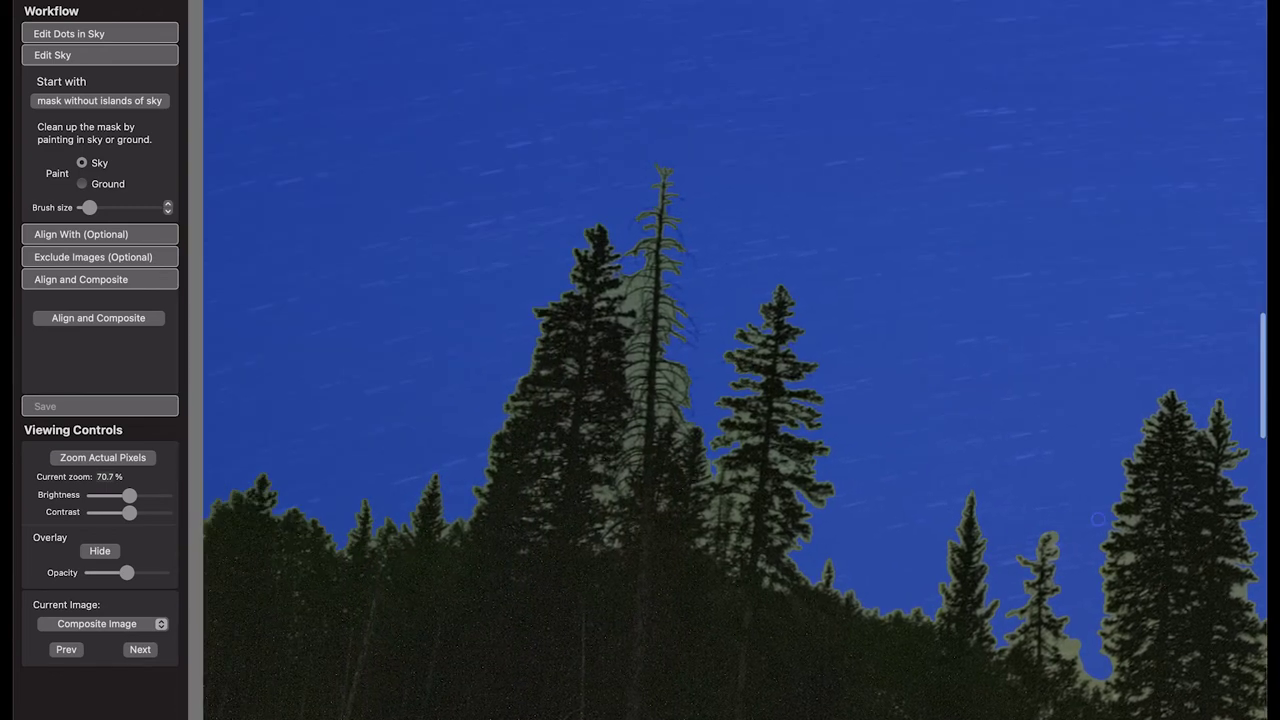
{"action": "scroll", "coordinate": [905, 356], "scroll_direction": "right", "scroll_amount": 10}
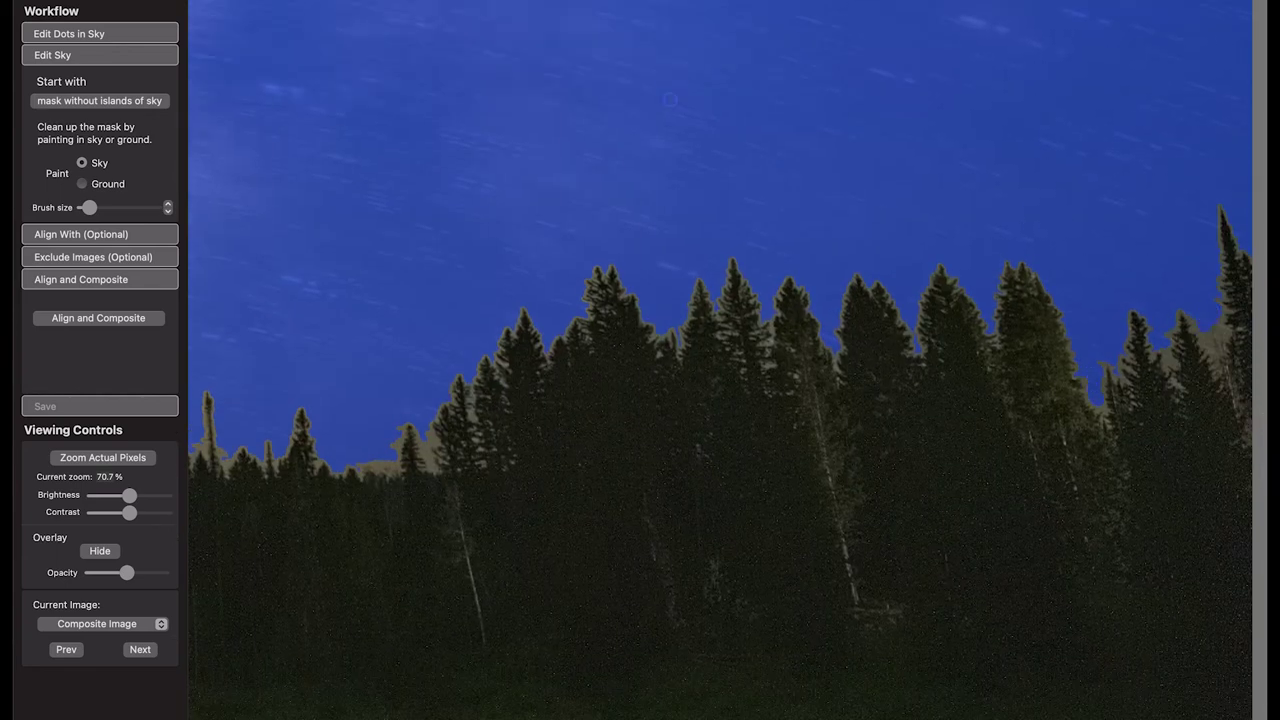
{"action": "scroll", "coordinate": [1113, 268], "scroll_direction": "down", "scroll_amount": 5}
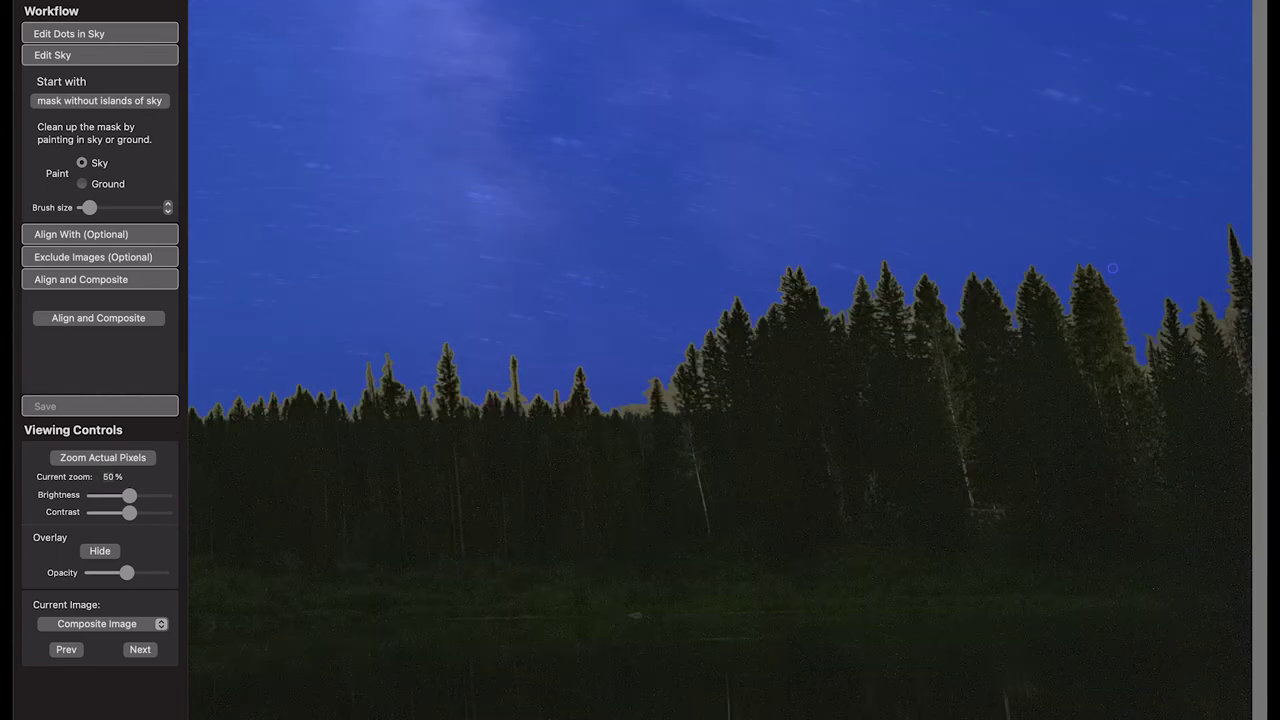
{"action": "scroll", "coordinate": [1112, 267], "scroll_direction": "down", "scroll_amount": 3}
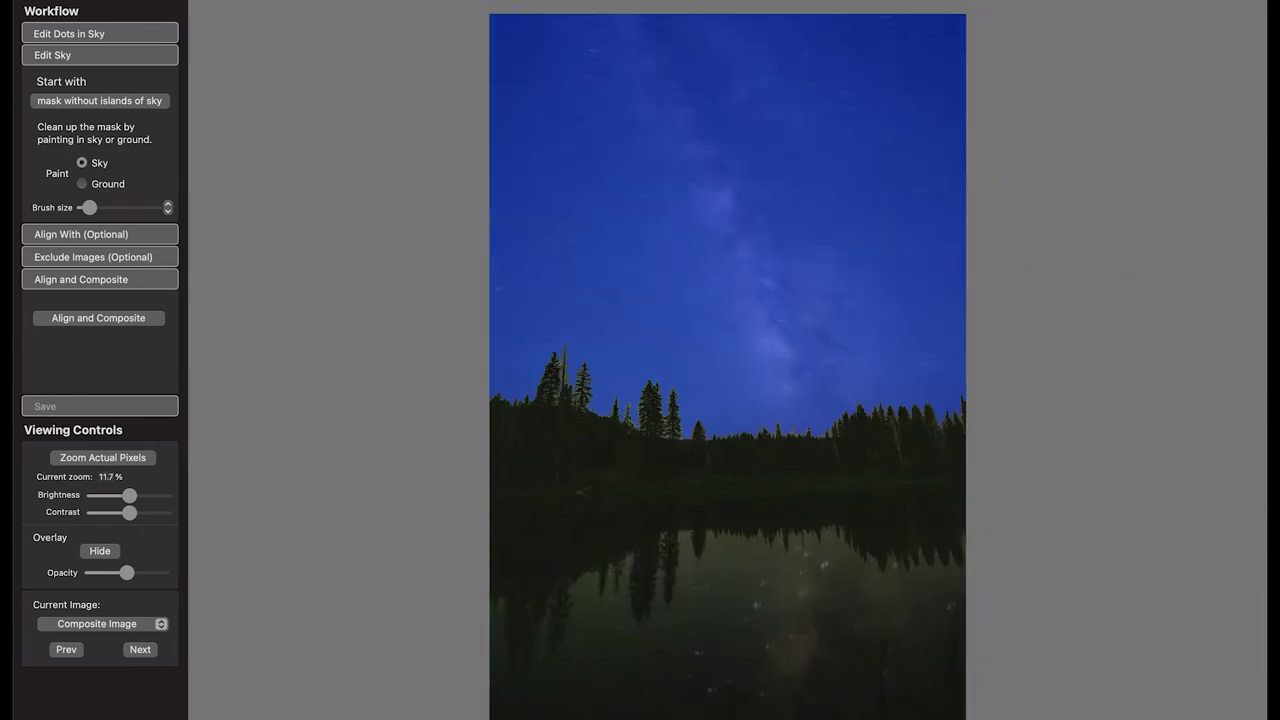
Align and composite the 13 frames, then inspect the Milky Way result up close
{"action": "left_click", "coordinate": [110, 320]}
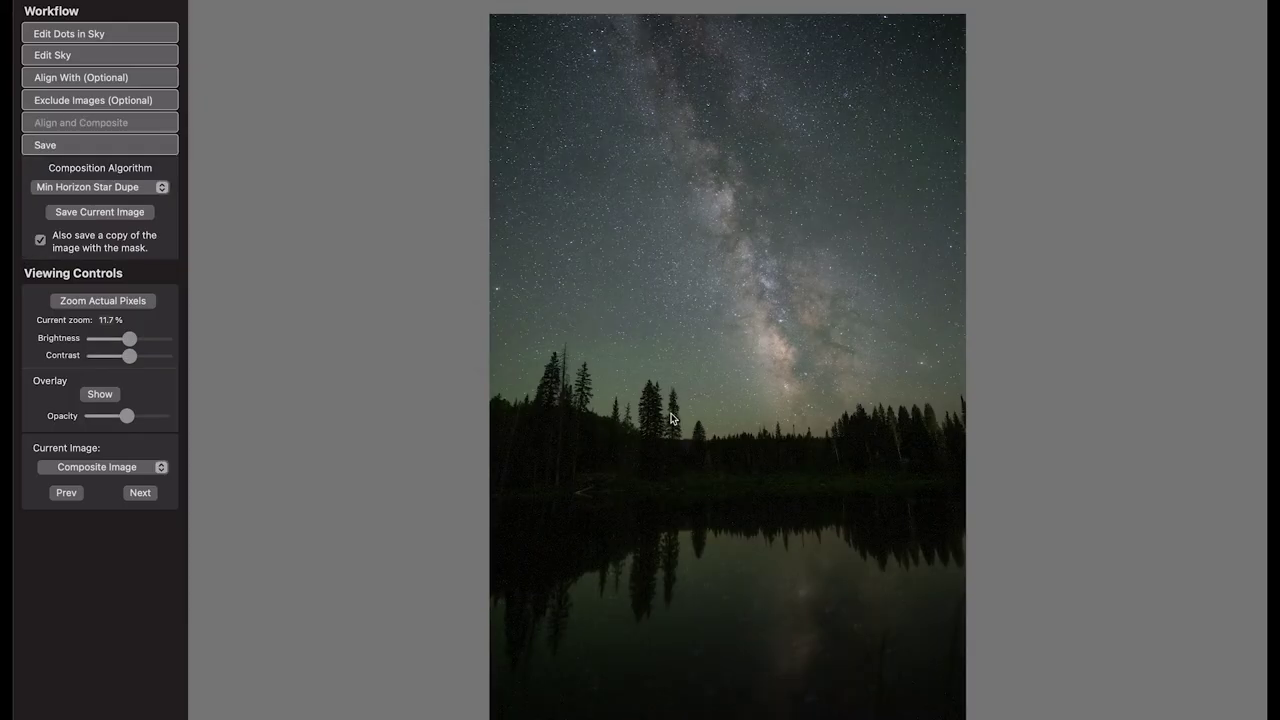
{"action": "scroll", "coordinate": [697, 430], "scroll_direction": "up", "scroll_amount": 5}
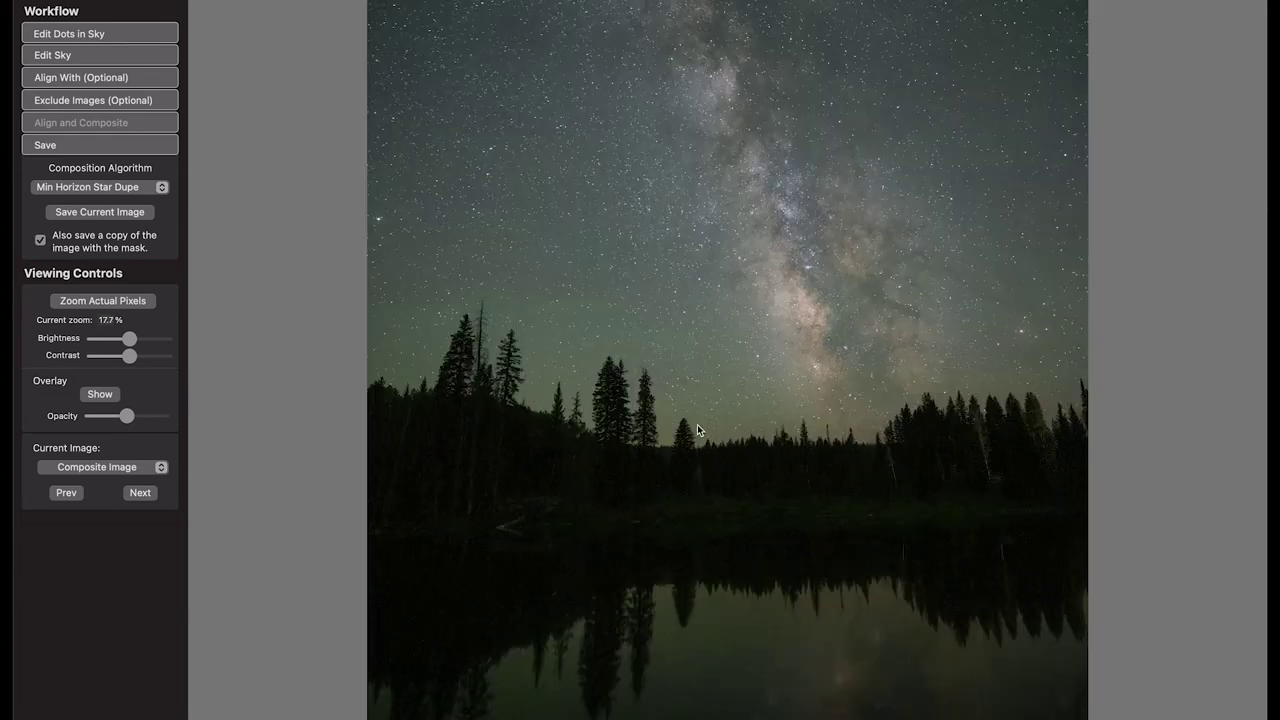
{"action": "scroll", "coordinate": [751, 125], "scroll_direction": "up", "scroll_amount": 1}
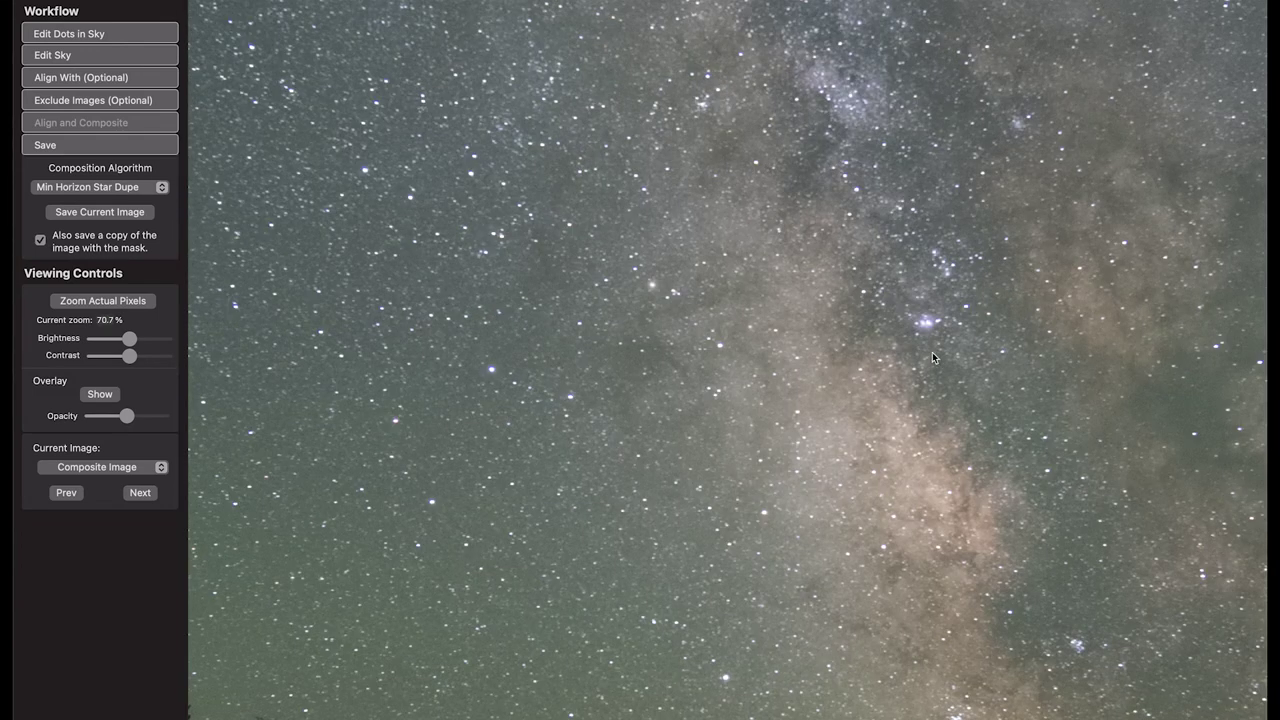
{"action": "scroll", "coordinate": [820, 389], "scroll_direction": "down", "scroll_amount": 5}
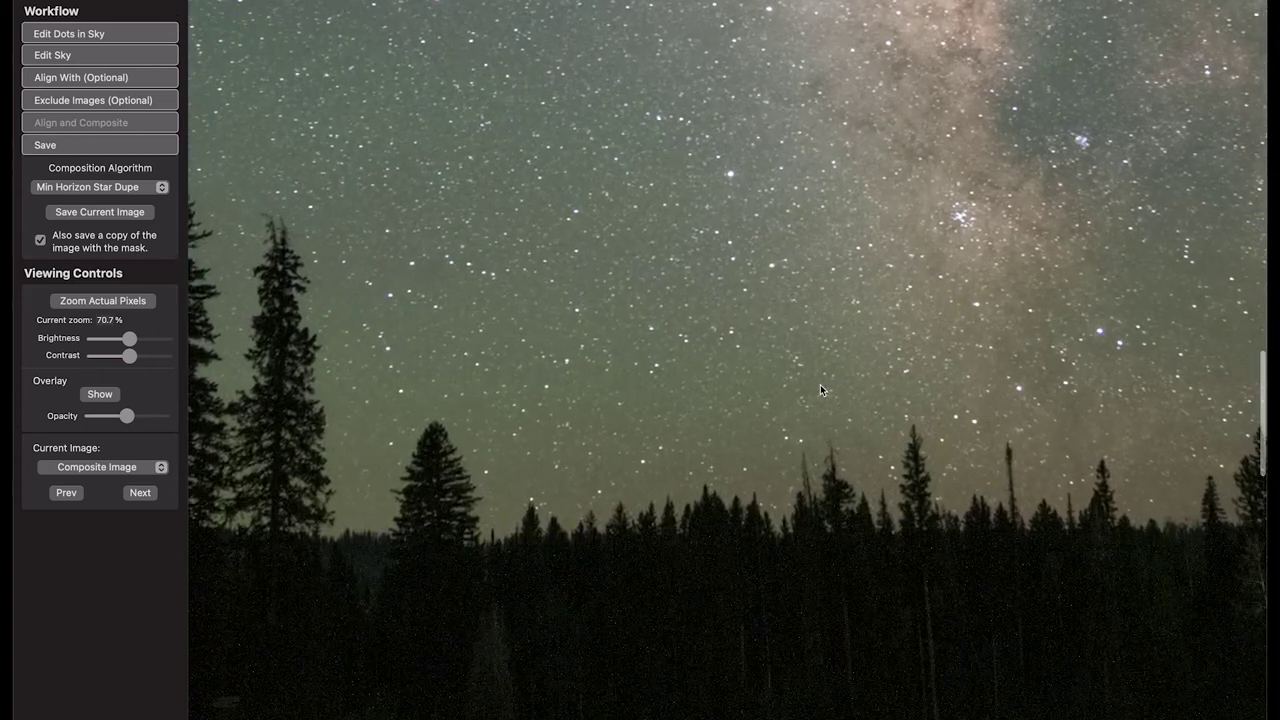
{"action": "scroll", "coordinate": [820, 389], "scroll_direction": "down", "scroll_amount": 2}
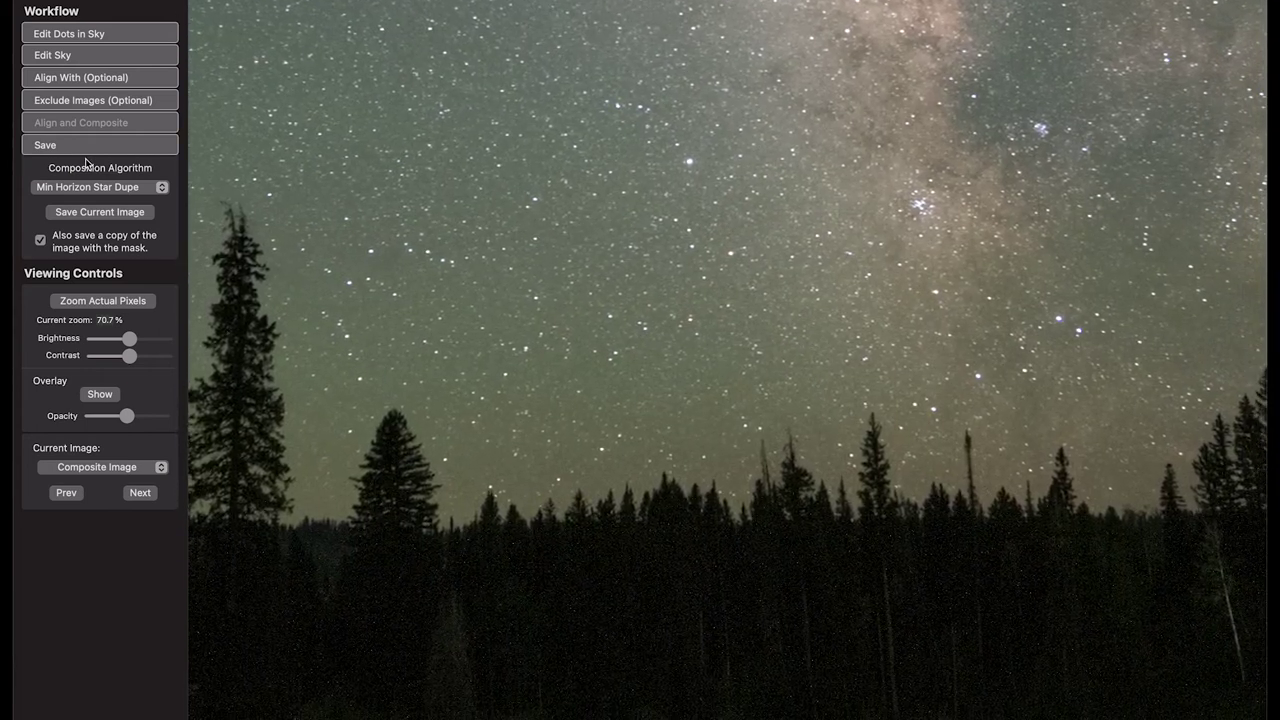
{"action": "left_click", "coordinate": [103, 468]}
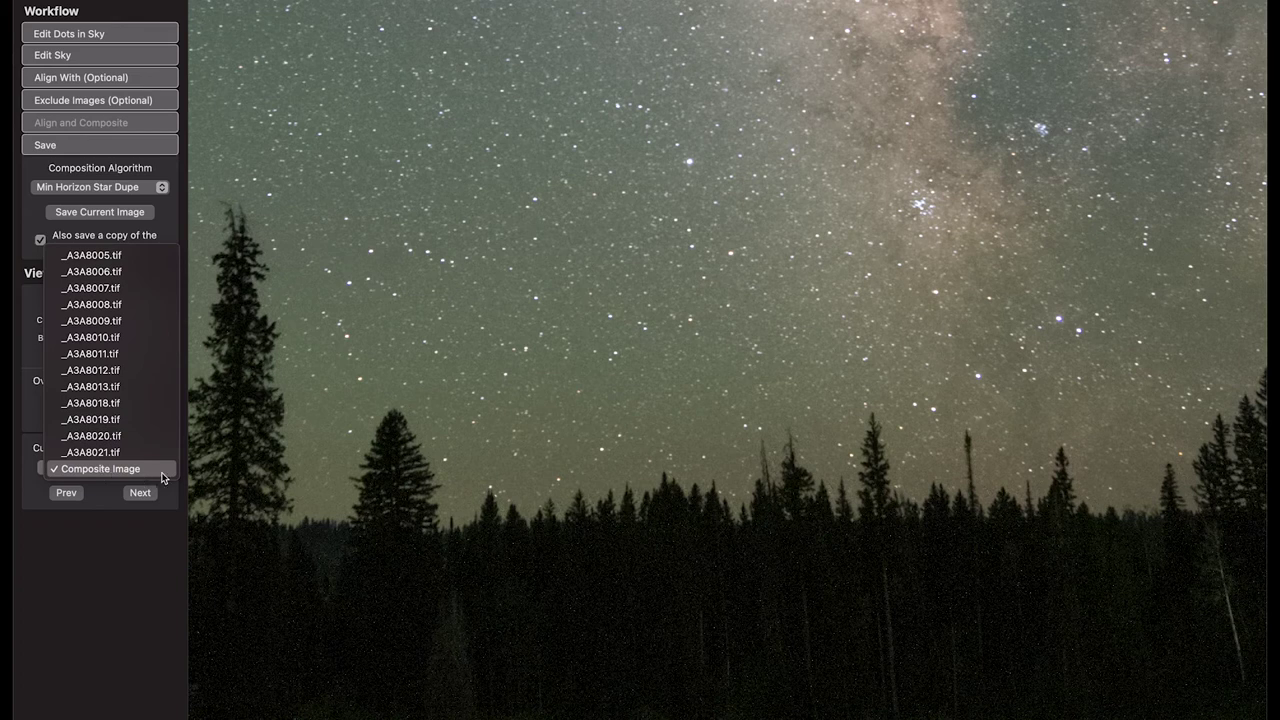
{"action": "left_click", "coordinate": [142, 354]}
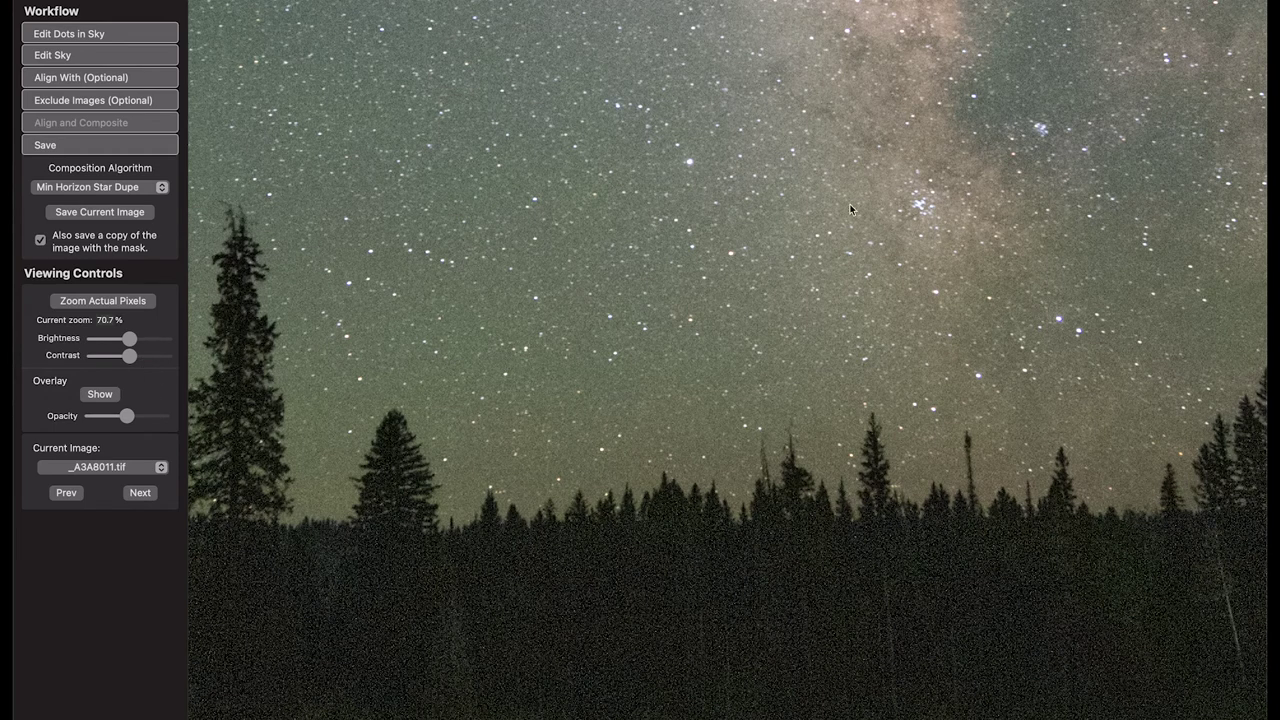
{"action": "left_click", "coordinate": [122, 468]}
{"action": "left_click", "coordinate": [112, 584]}
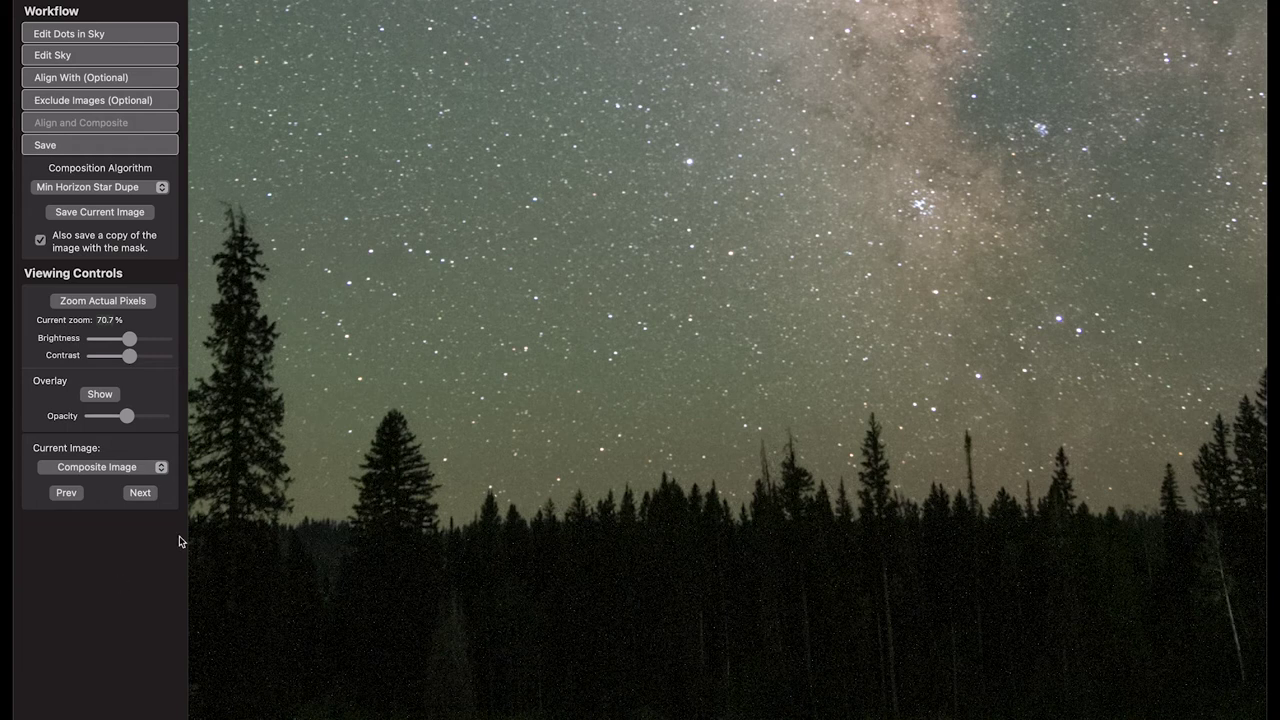
{"action": "scroll", "coordinate": [316, 421], "scroll_direction": "down", "scroll_amount": 5}
{"action": "left_click", "coordinate": [100, 187]}
Set the composition algorithm to Mean Min Hor Noise and turn off the masked-copy option
{"action": "left_click", "coordinate": [248, 201]}
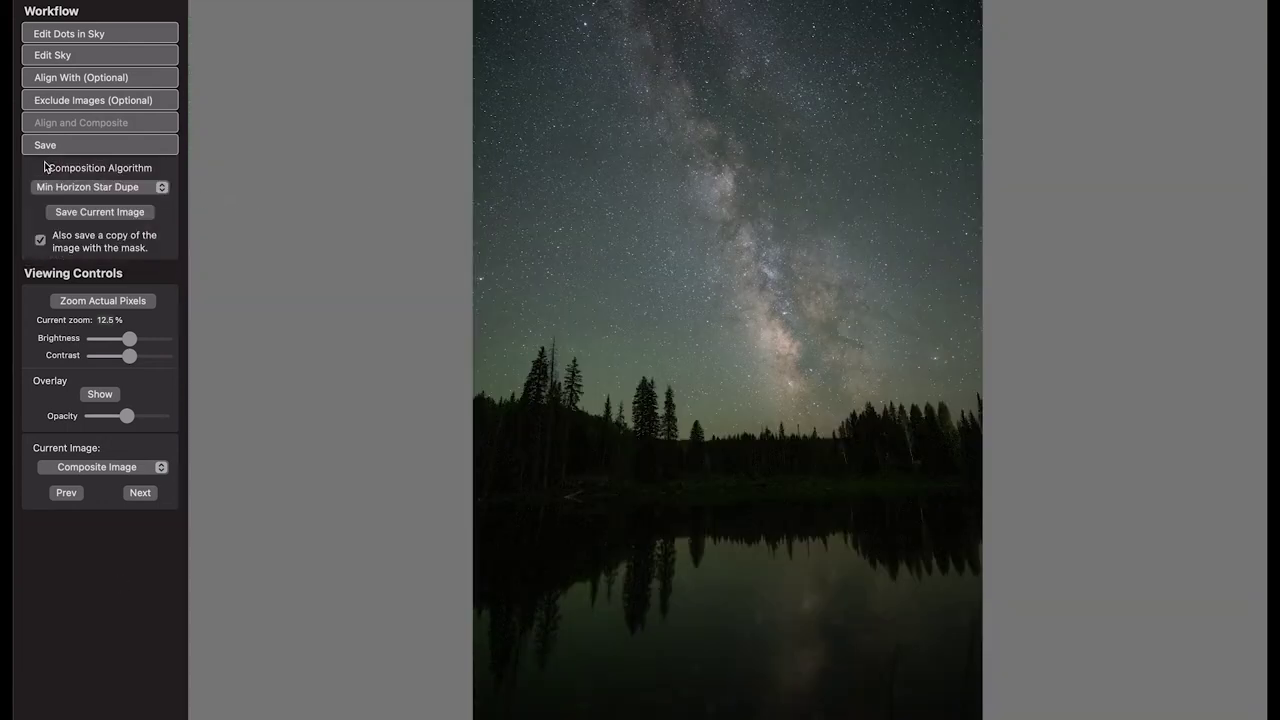
{"action": "left_click", "coordinate": [133, 191]}
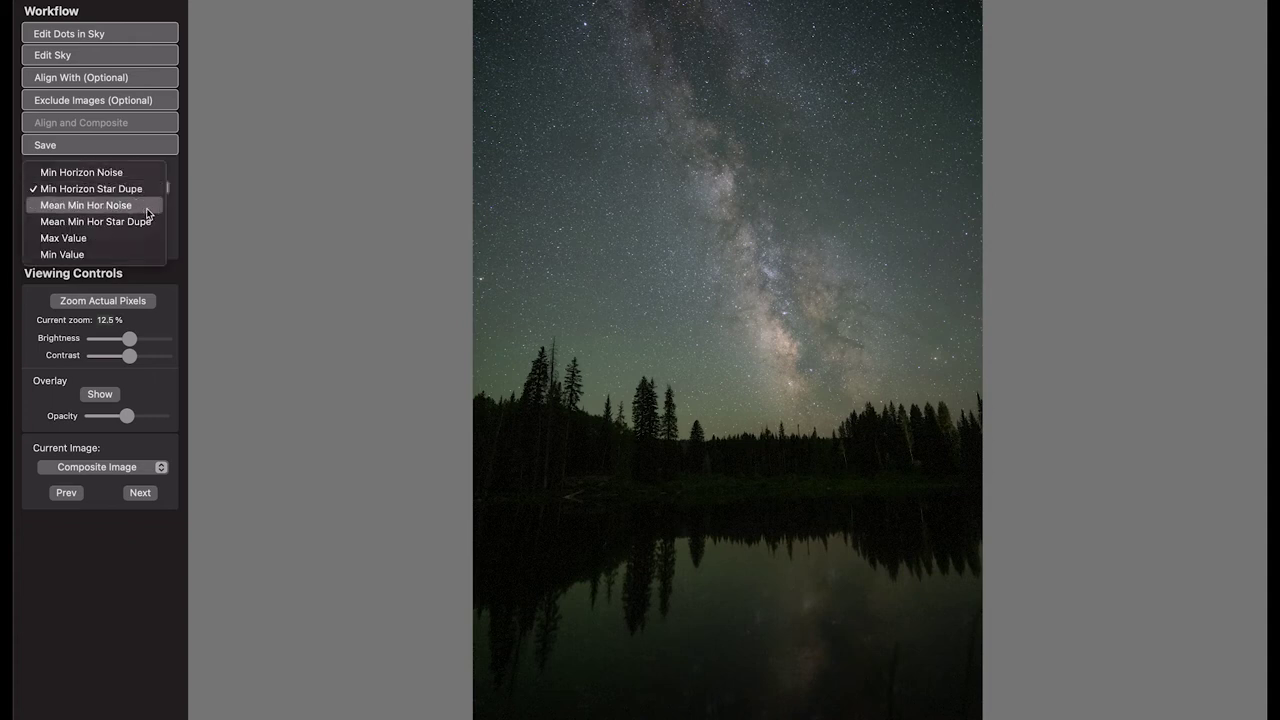
{"action": "left_click", "coordinate": [151, 208]}
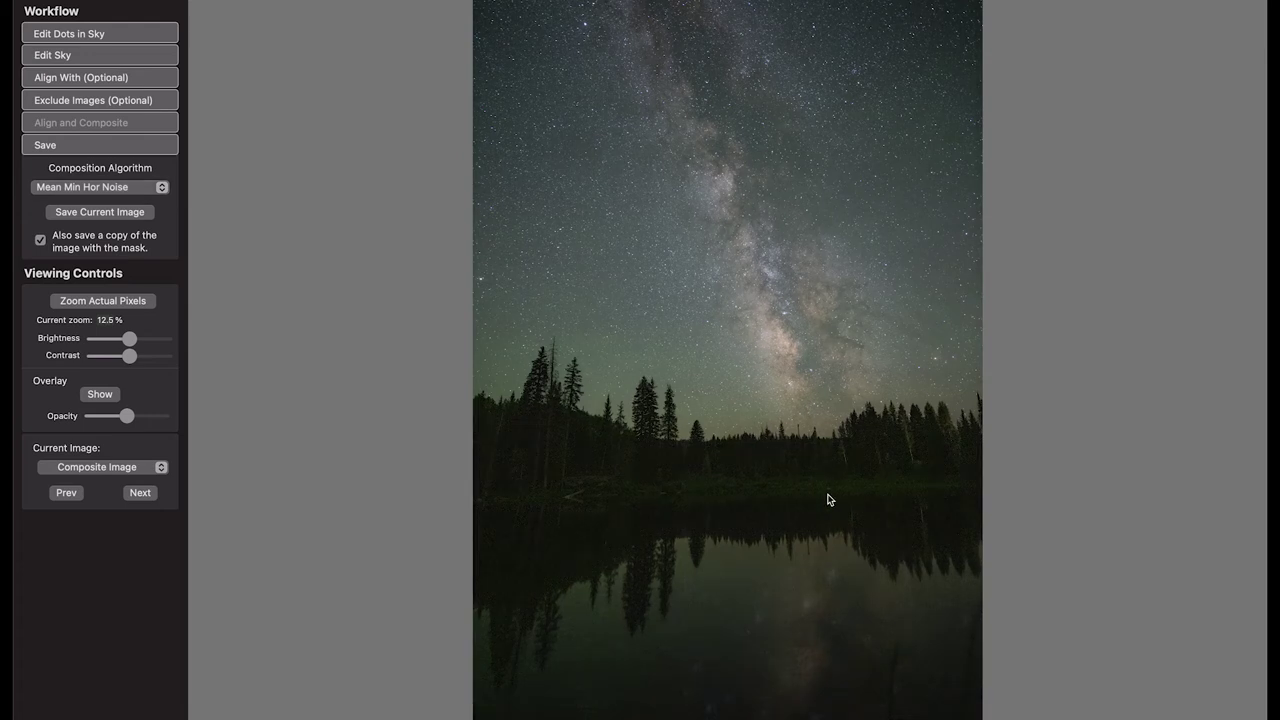
{"action": "scroll", "coordinate": [828, 499], "scroll_direction": "up", "scroll_amount": 2}
{"action": "scroll", "coordinate": [828, 499], "scroll_direction": "down", "scroll_amount": 1}
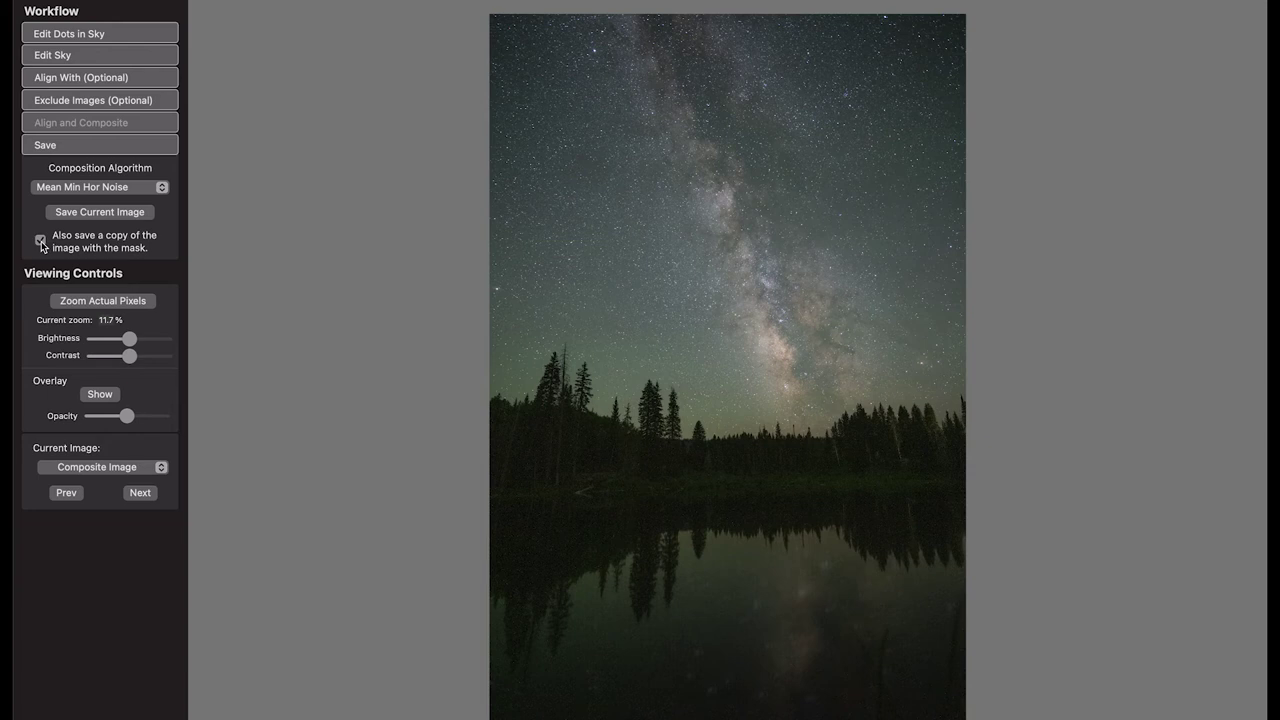
{"action": "left_click", "coordinate": [41, 242]}
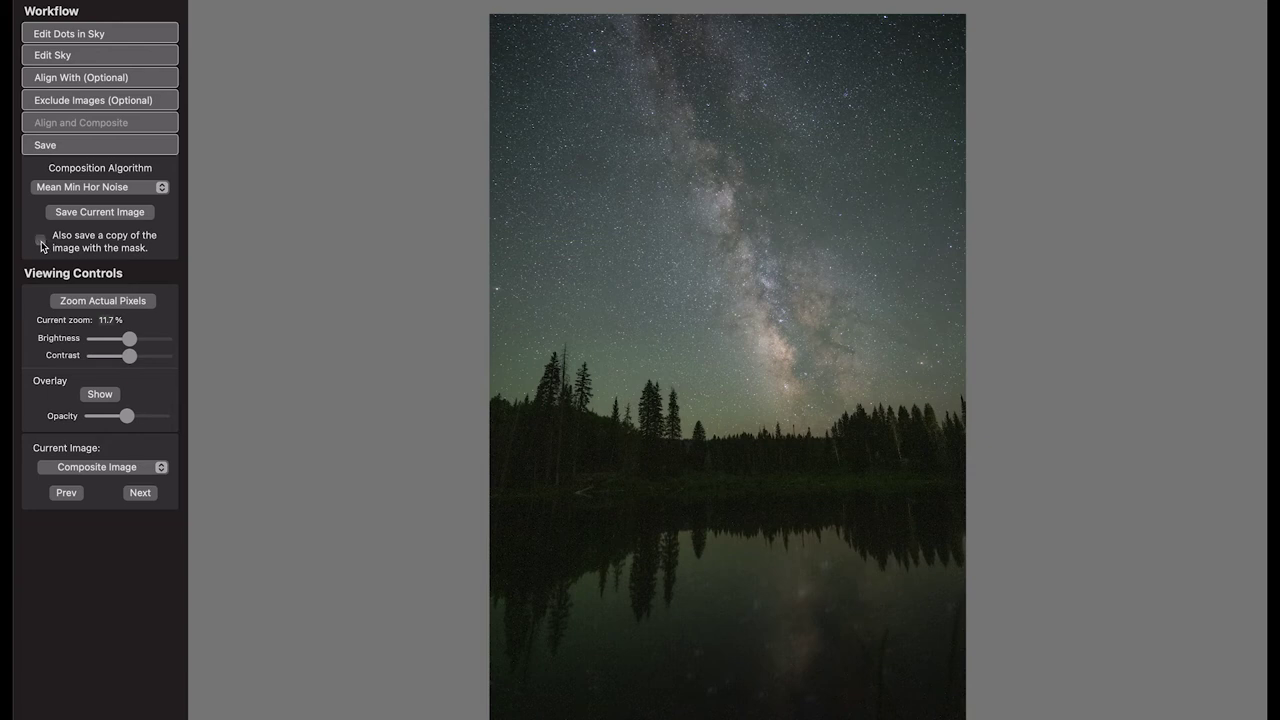
Save the current image into a new _COMPOSITES folder, prefixing its name with SKY
{"action": "left_click", "coordinate": [121, 211]}
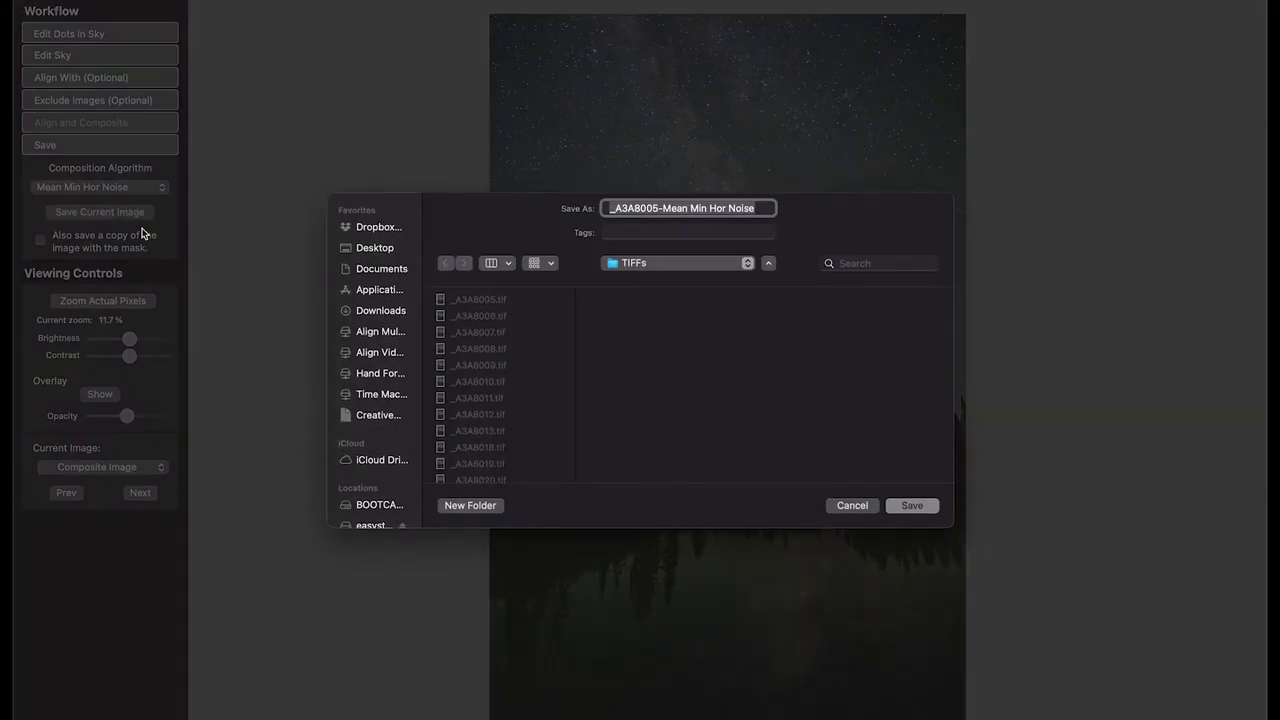
{"action": "left_click", "coordinate": [464, 505]}
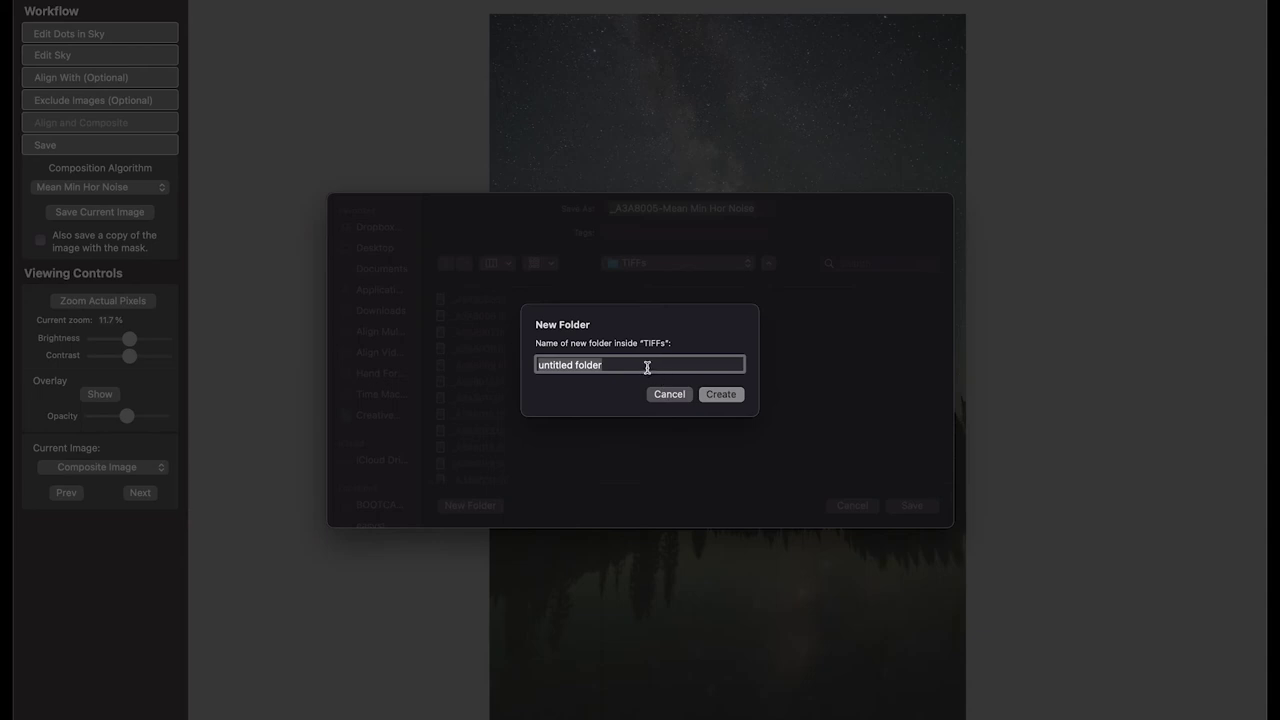
{"action": "type", "text": "_COMPOSITES"}
{"action": "left_click", "coordinate": [721, 395]}
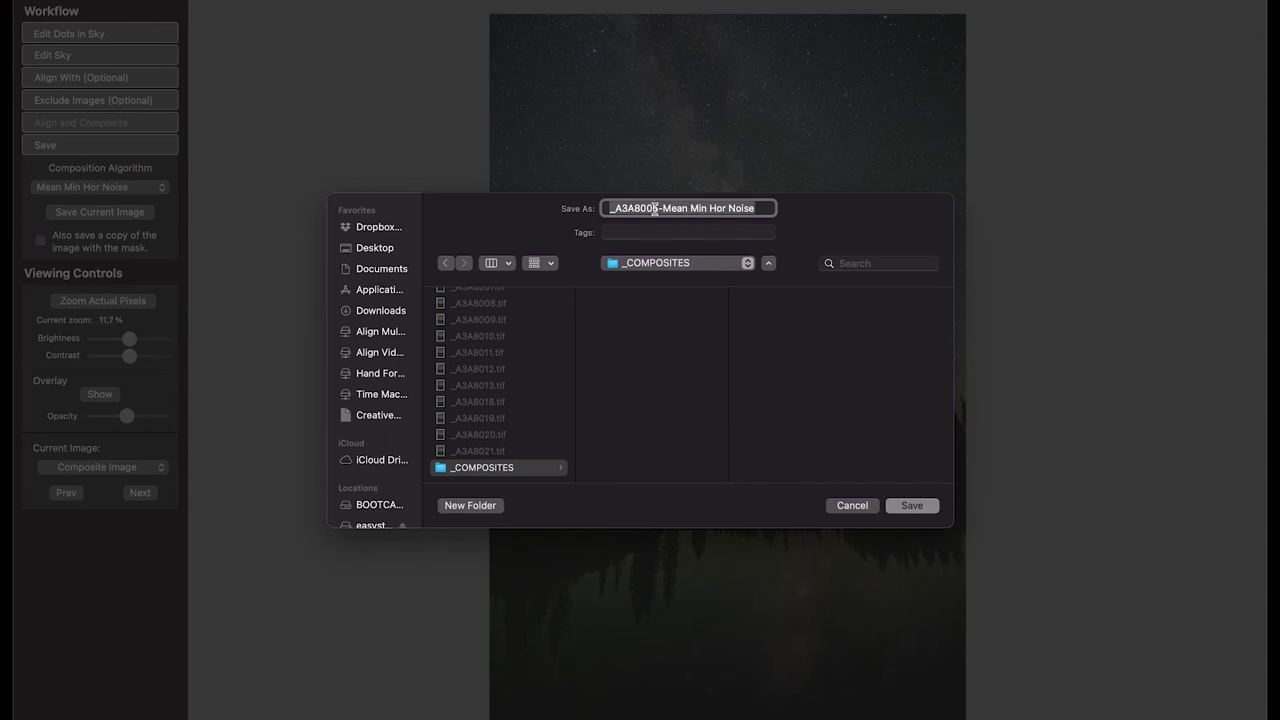
{"action": "left_click", "coordinate": [618, 208]}
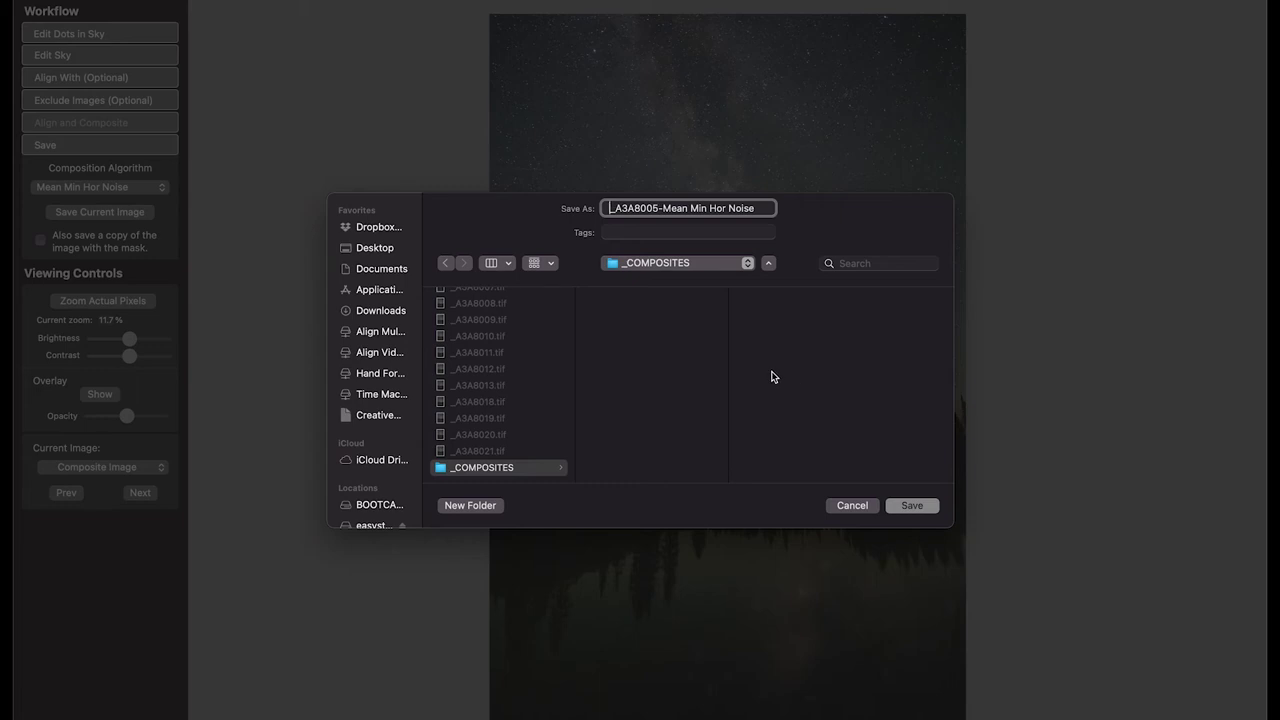
{"action": "type", "text": "SKY"}
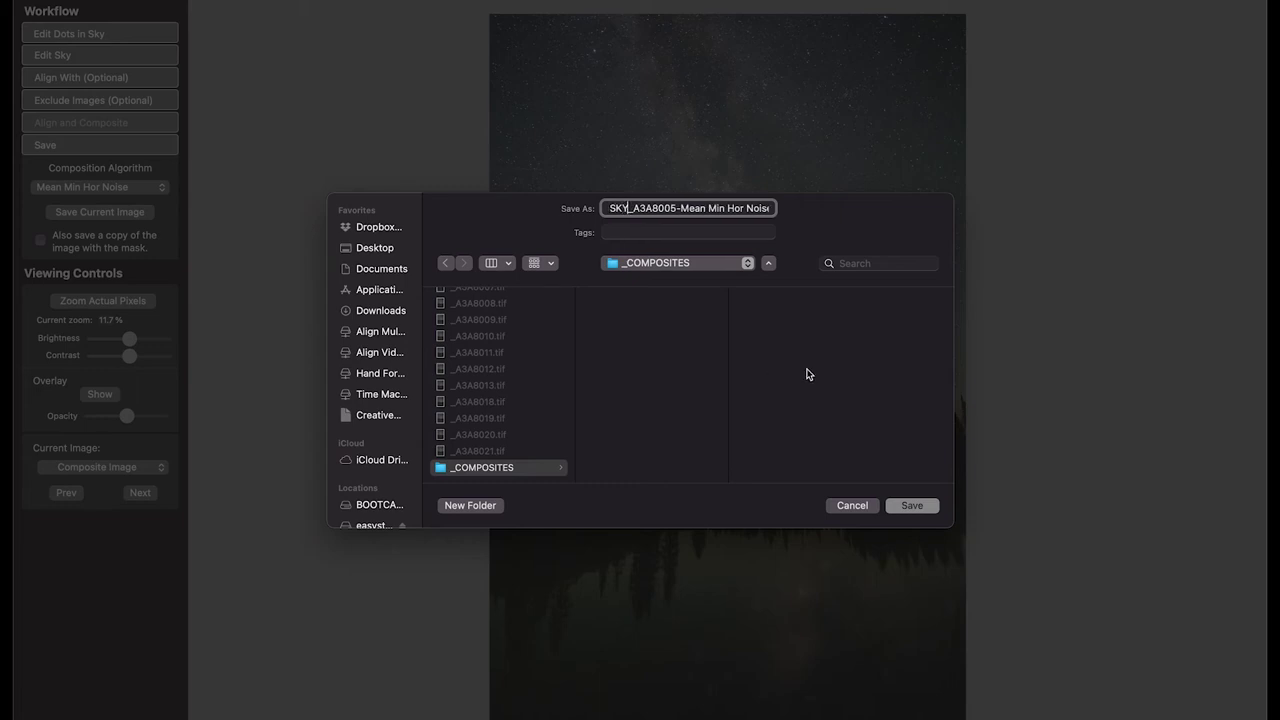
{"action": "left_click", "coordinate": [922, 508]}
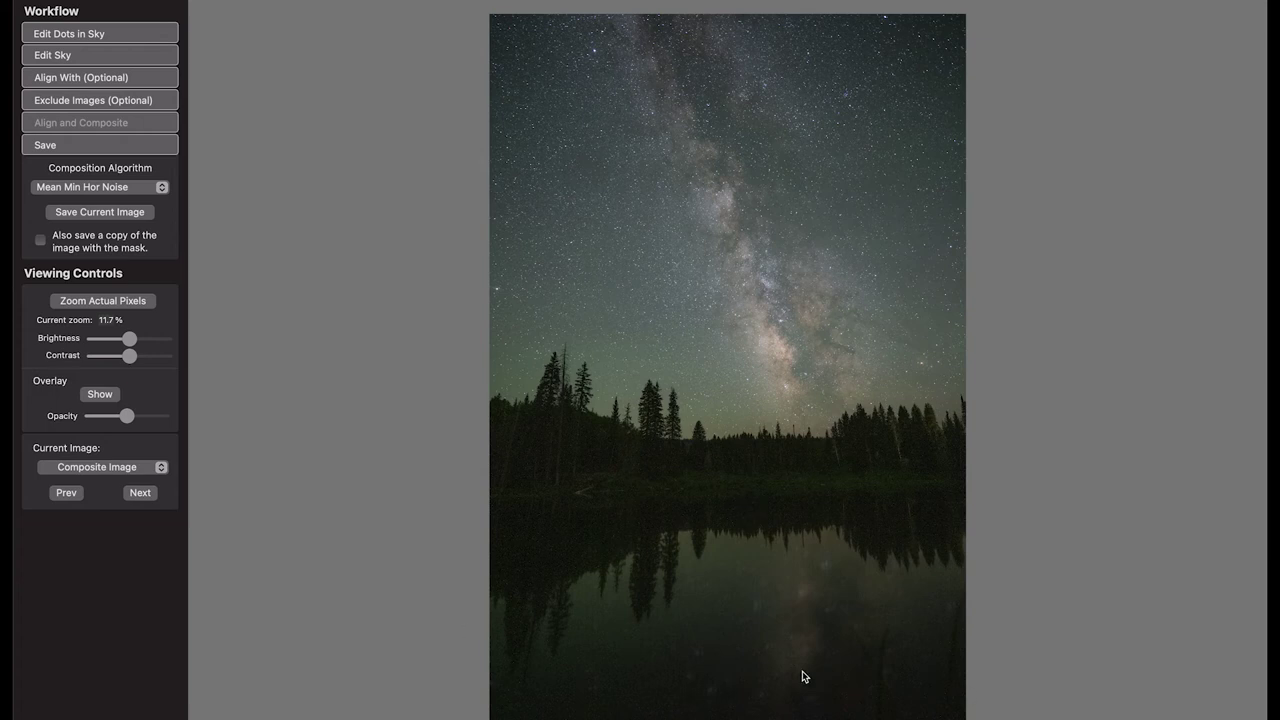
{"action": "scroll", "coordinate": [883, 640], "scroll_direction": "up", "scroll_amount": 5}
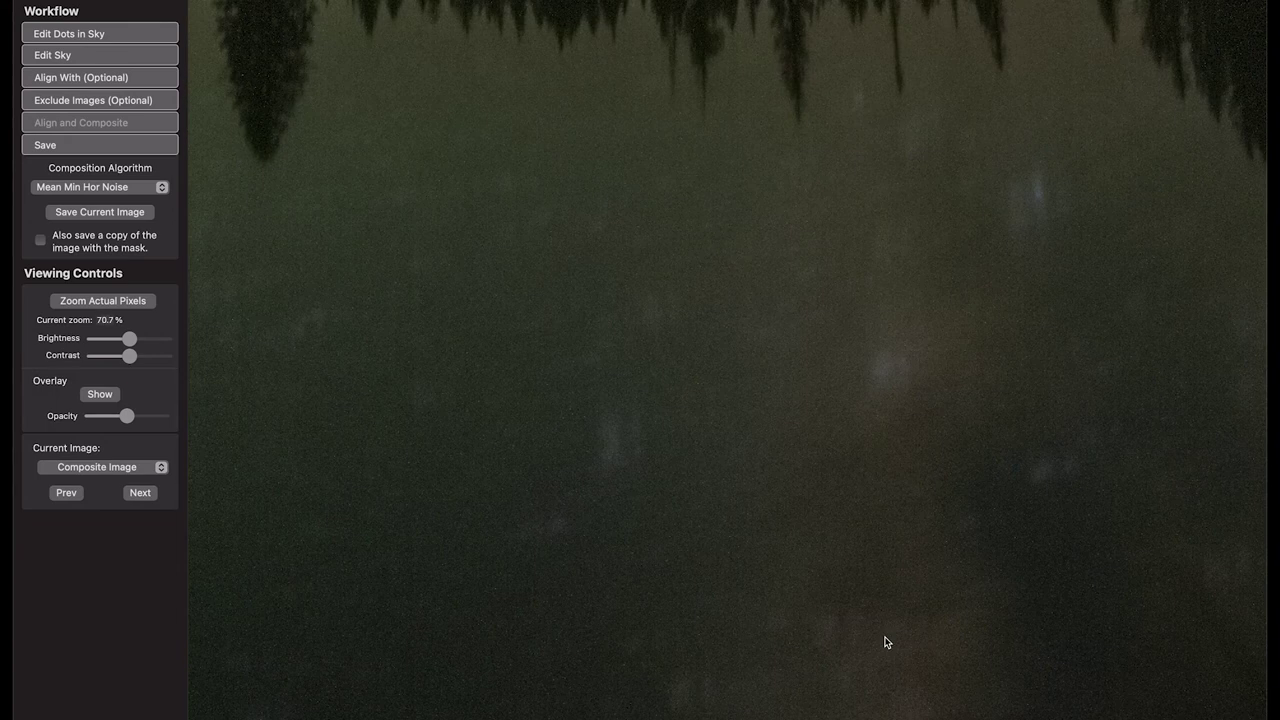
{"action": "scroll", "coordinate": [757, 571], "scroll_direction": "down", "scroll_amount": 3}
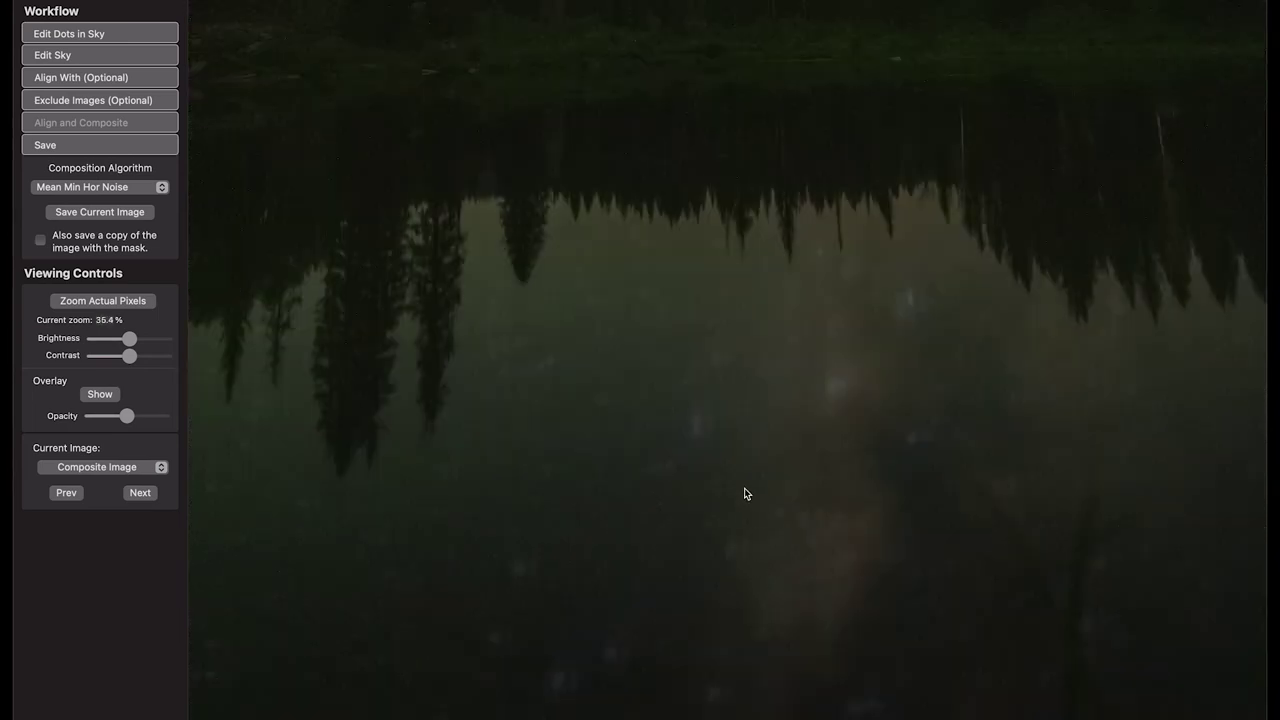
{"action": "scroll", "coordinate": [766, 518], "scroll_direction": "down", "scroll_amount": 2}
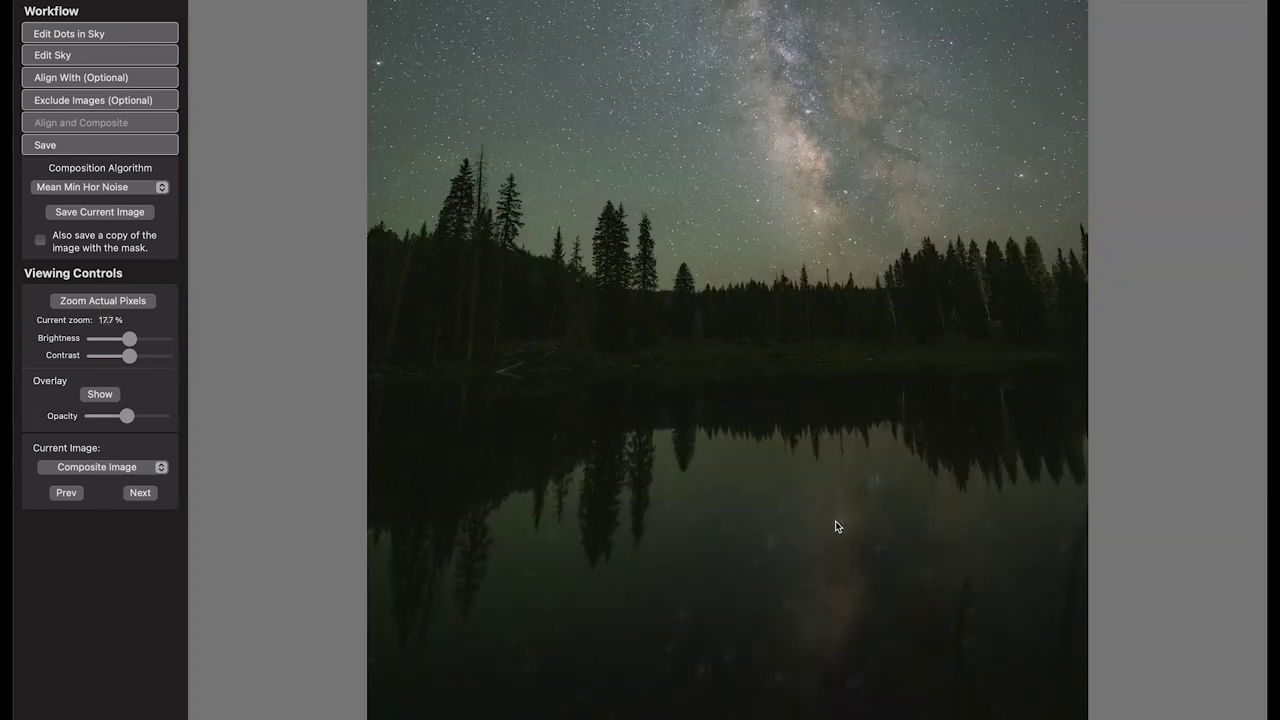
{"action": "scroll", "coordinate": [837, 526], "scroll_direction": "down", "scroll_amount": 2}
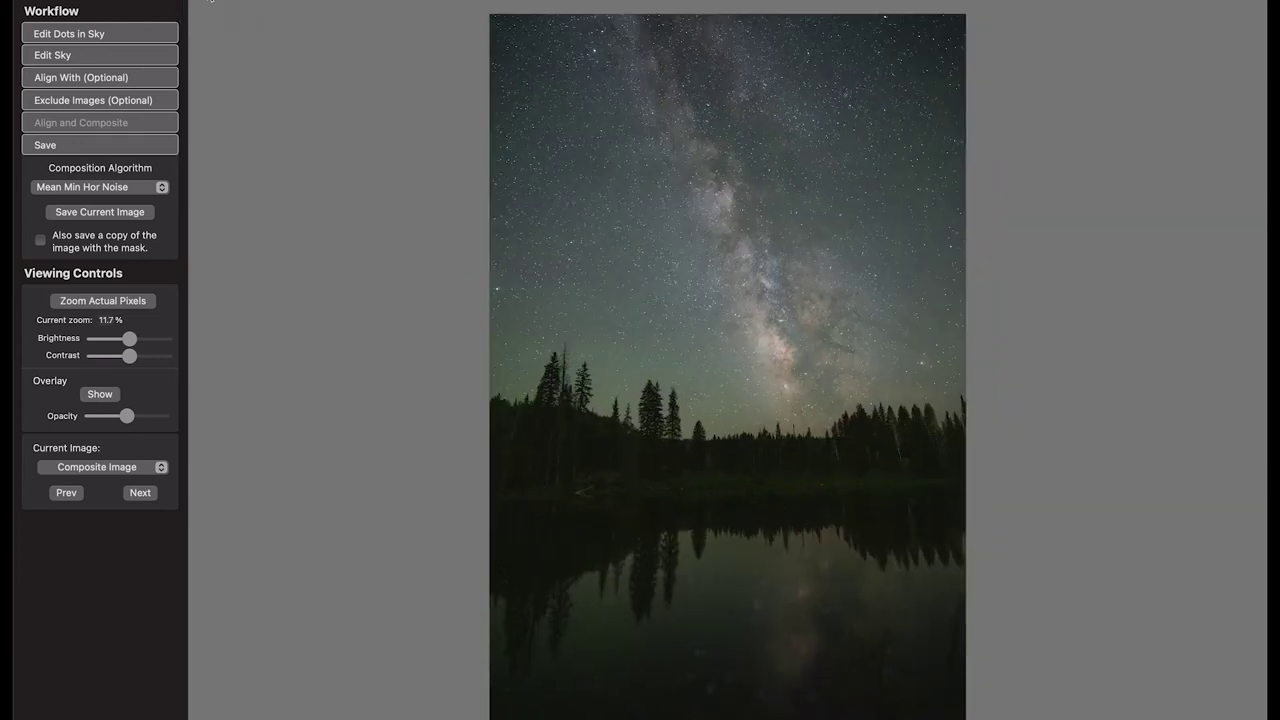
Open _A3A8005.tif through _A3A8021.tif from TIFFs and accept them all as light frames
{"action": "left_click", "coordinate": [723, 216]}
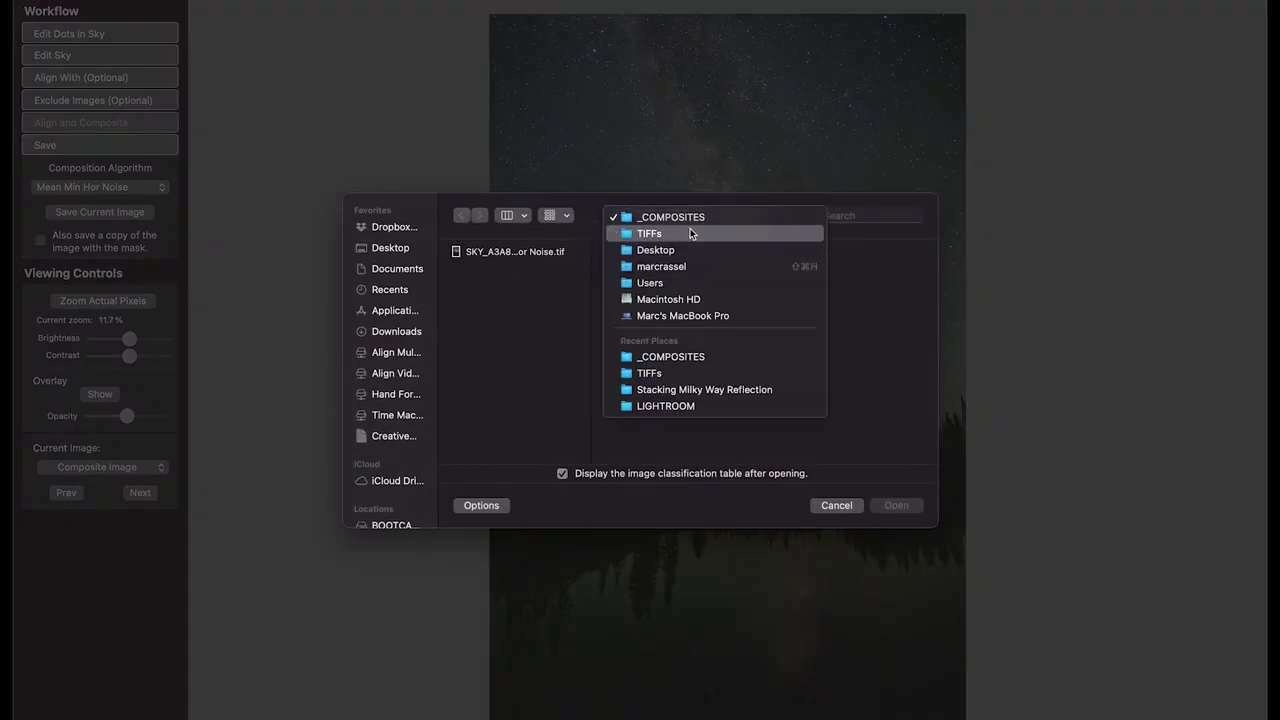
{"action": "left_click", "coordinate": [686, 230]}
{"action": "left_click", "coordinate": [660, 251]}
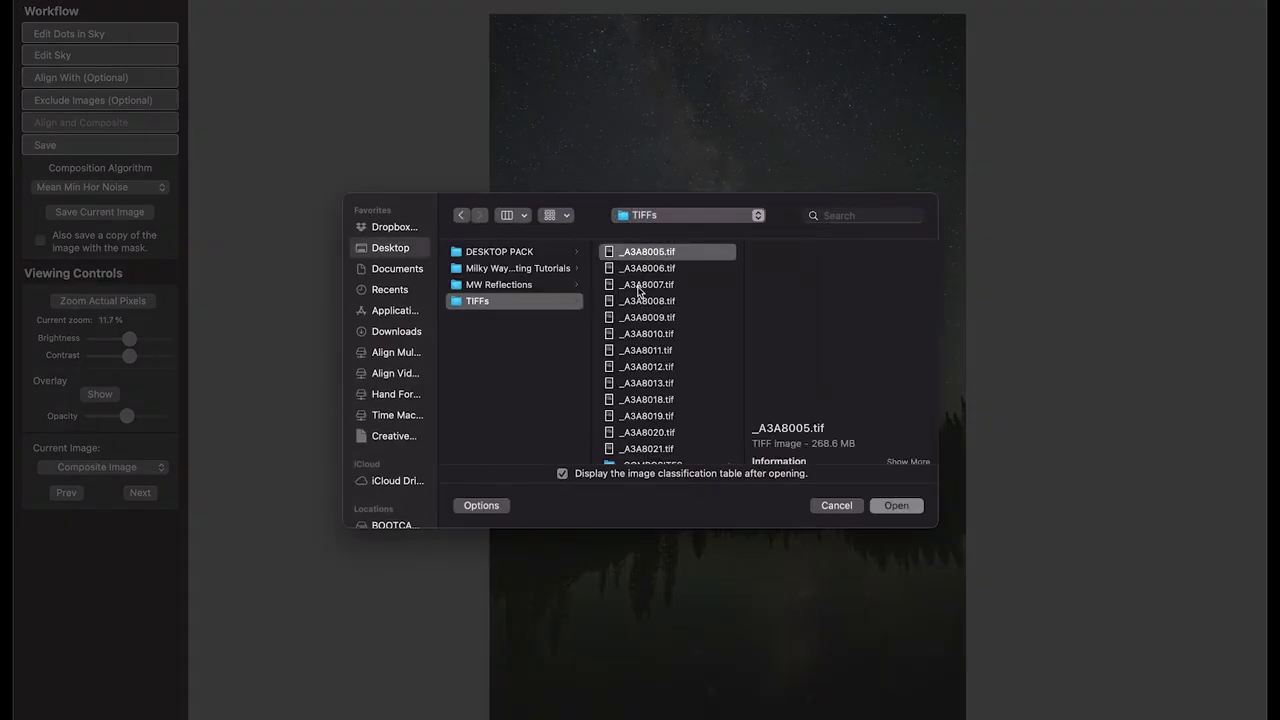
{"action": "scroll", "coordinate": [662, 330], "scroll_direction": "down", "scroll_amount": 1}
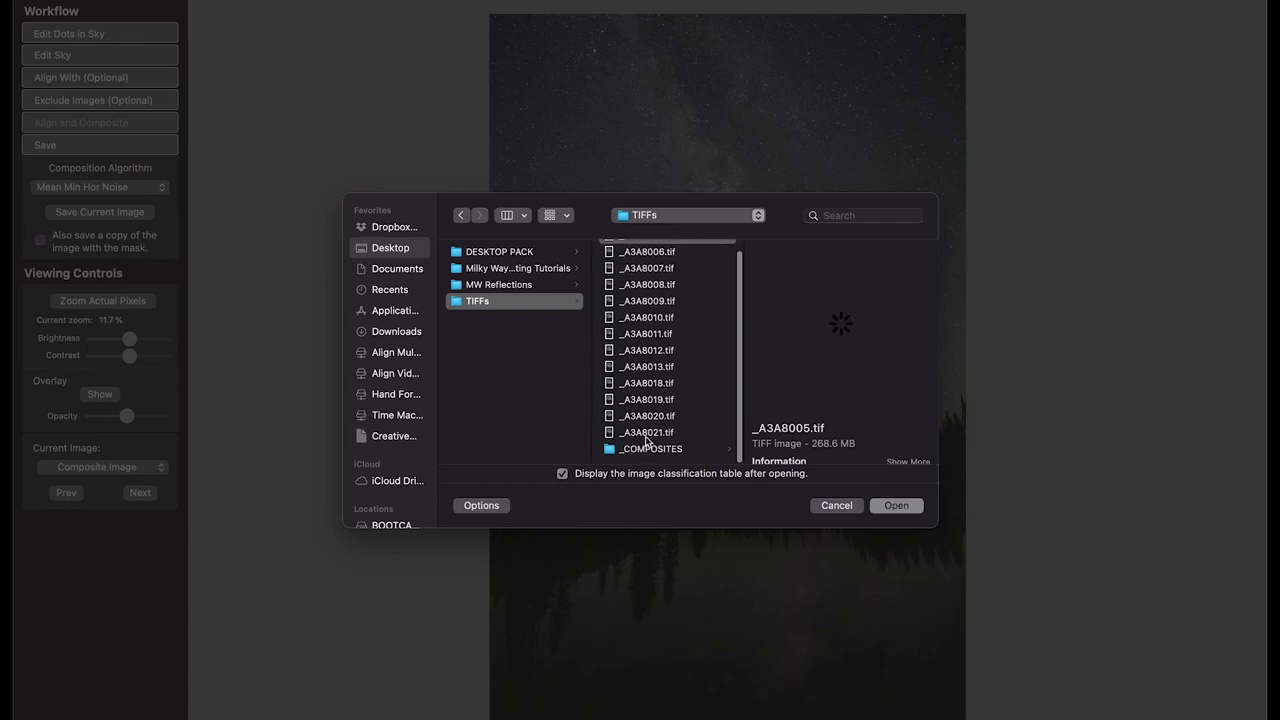
{"action": "left_click", "coordinate": [645, 433], "text": "shift"}
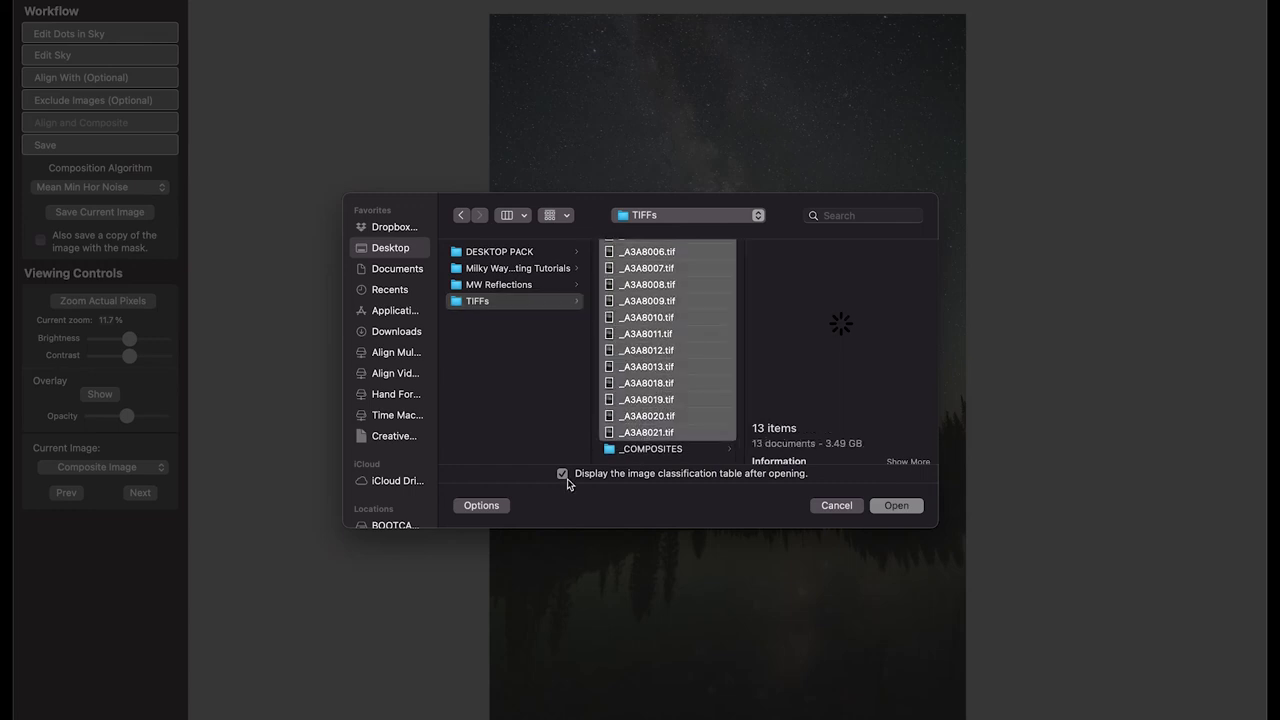
{"action": "left_click", "coordinate": [903, 509]}
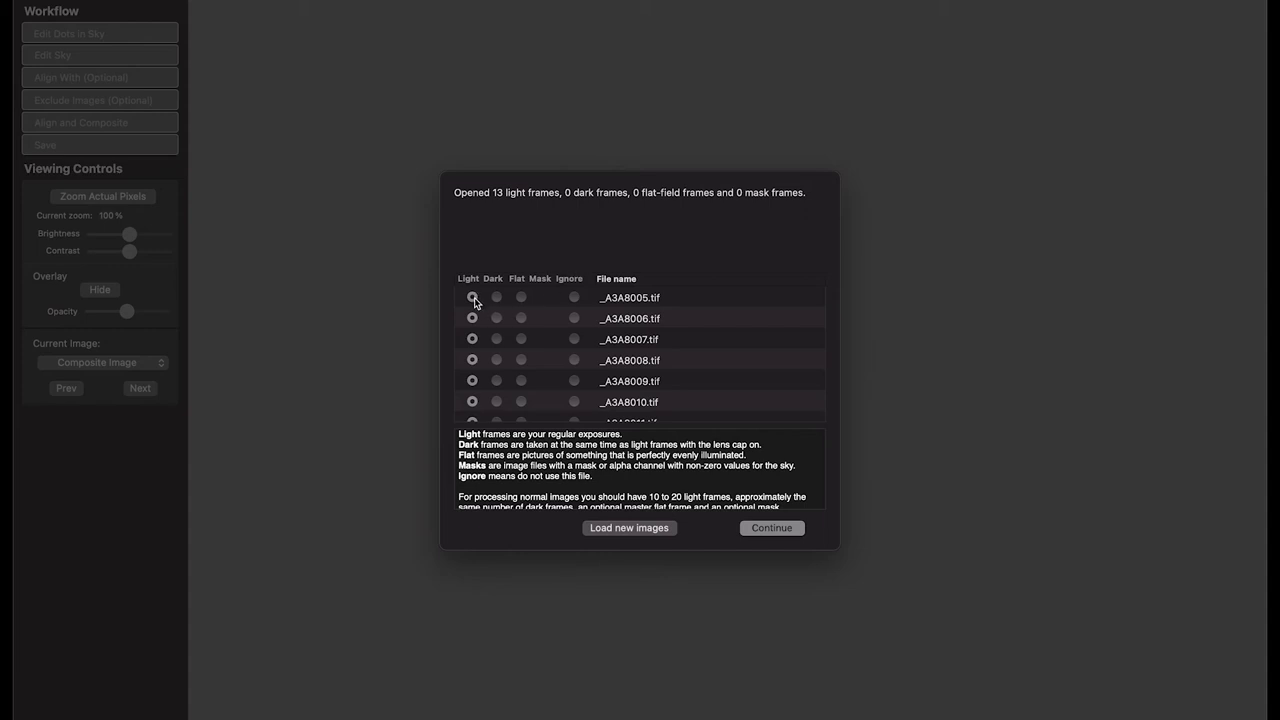
{"action": "scroll", "coordinate": [475, 302], "scroll_direction": "down", "scroll_amount": 5}
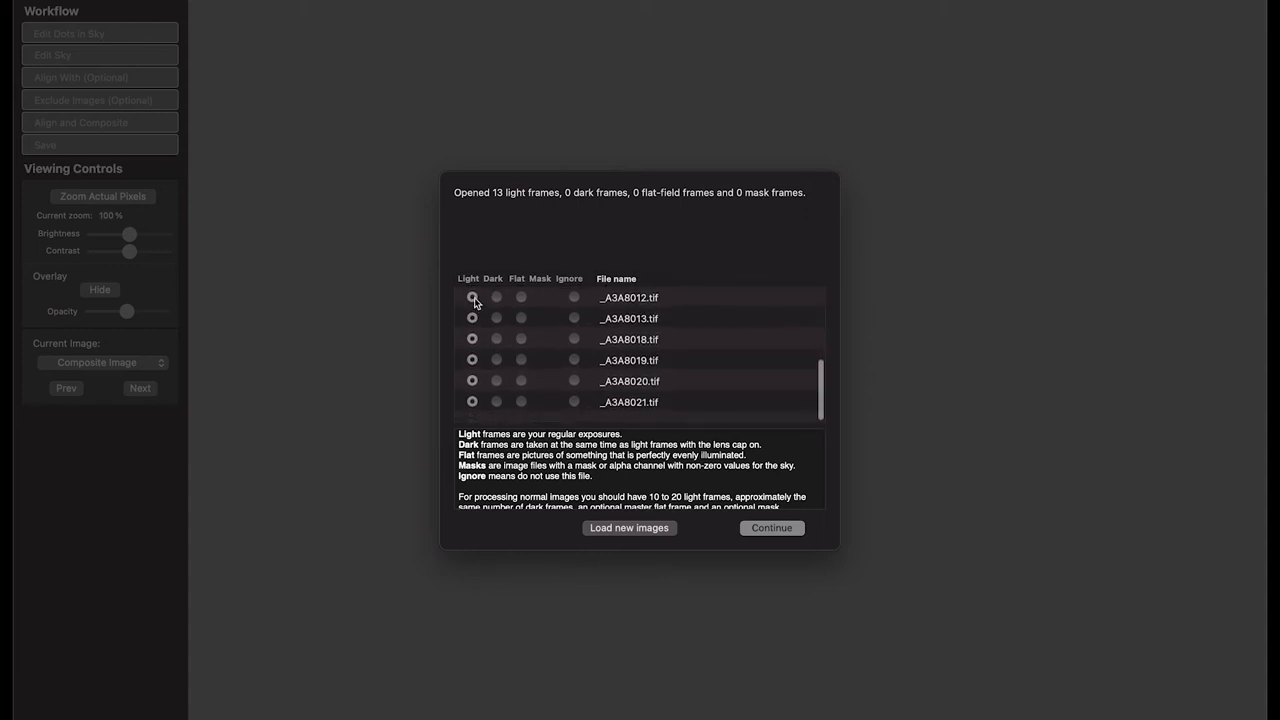
{"action": "left_click", "coordinate": [784, 535]}
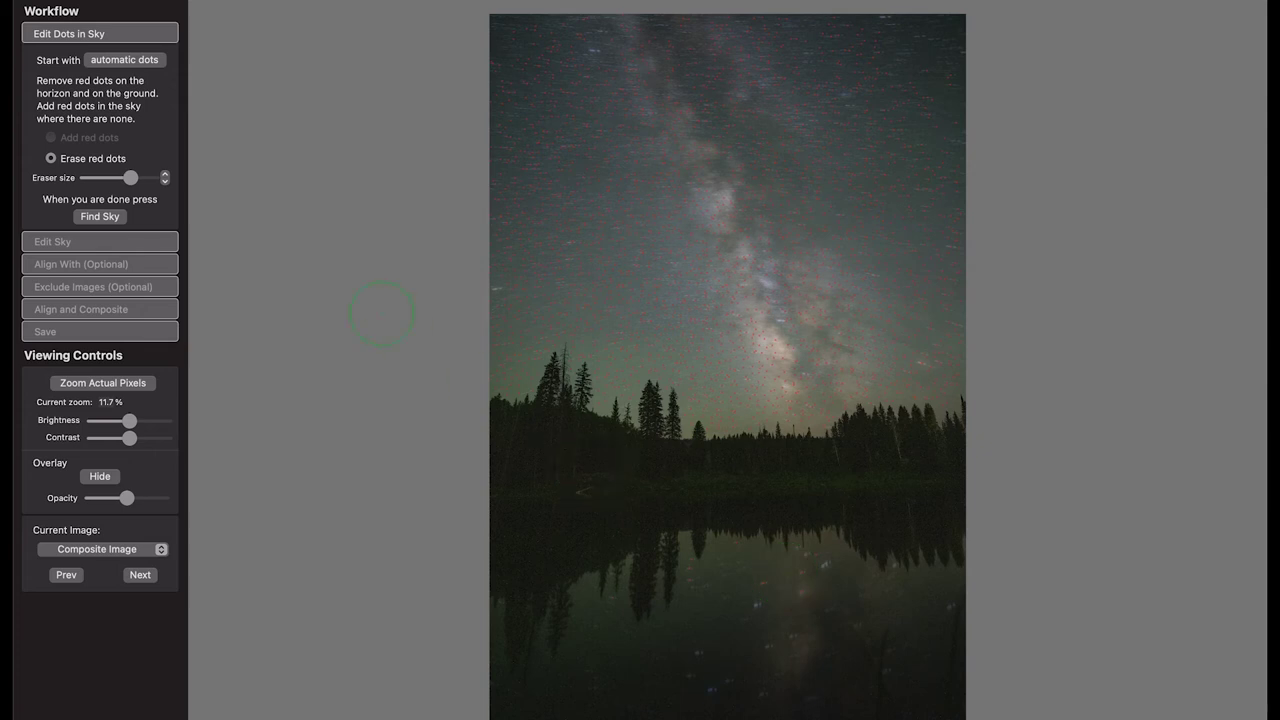
Switch to Add red dots and dot a reflected star in the lake
{"action": "left_click", "coordinate": [69, 160]}
{"action": "key", "text": "bracketright"}
{"action": "left_click", "coordinate": [113, 142]}
{"action": "scroll", "coordinate": [729, 507], "scroll_direction": "up", "scroll_amount": 5}
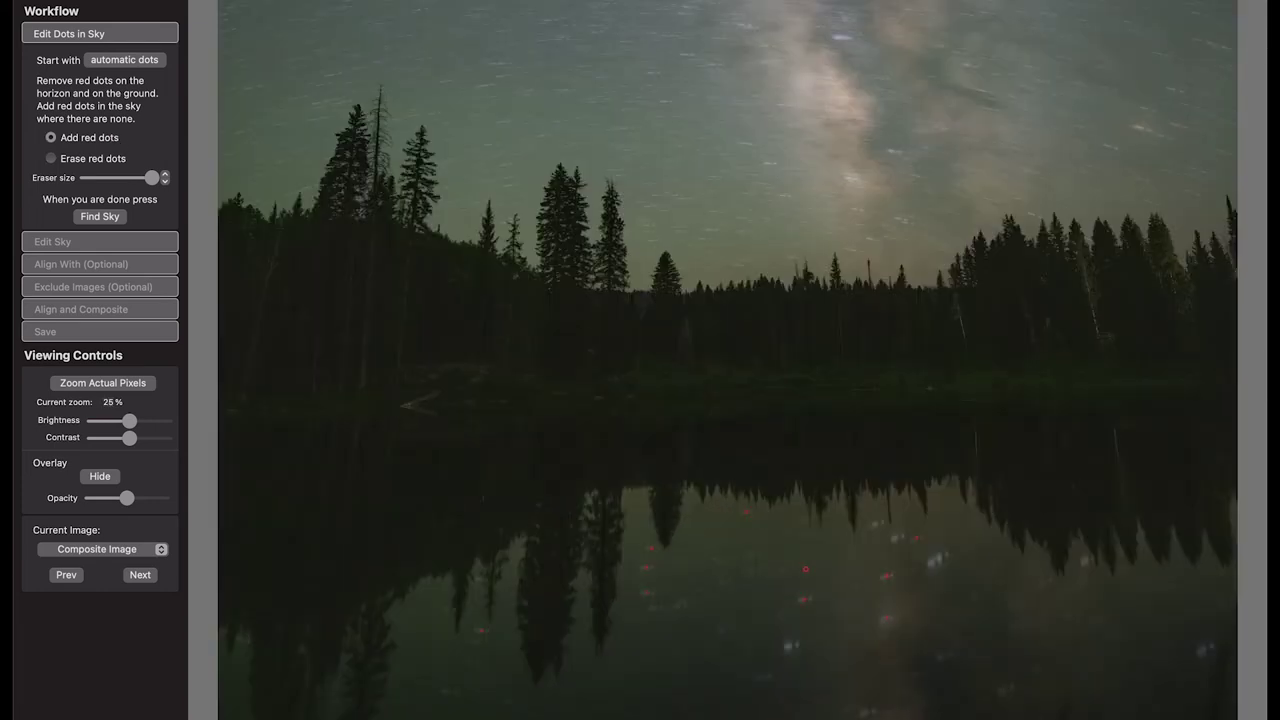
{"action": "scroll", "coordinate": [729, 507], "scroll_direction": "down", "scroll_amount": 5}
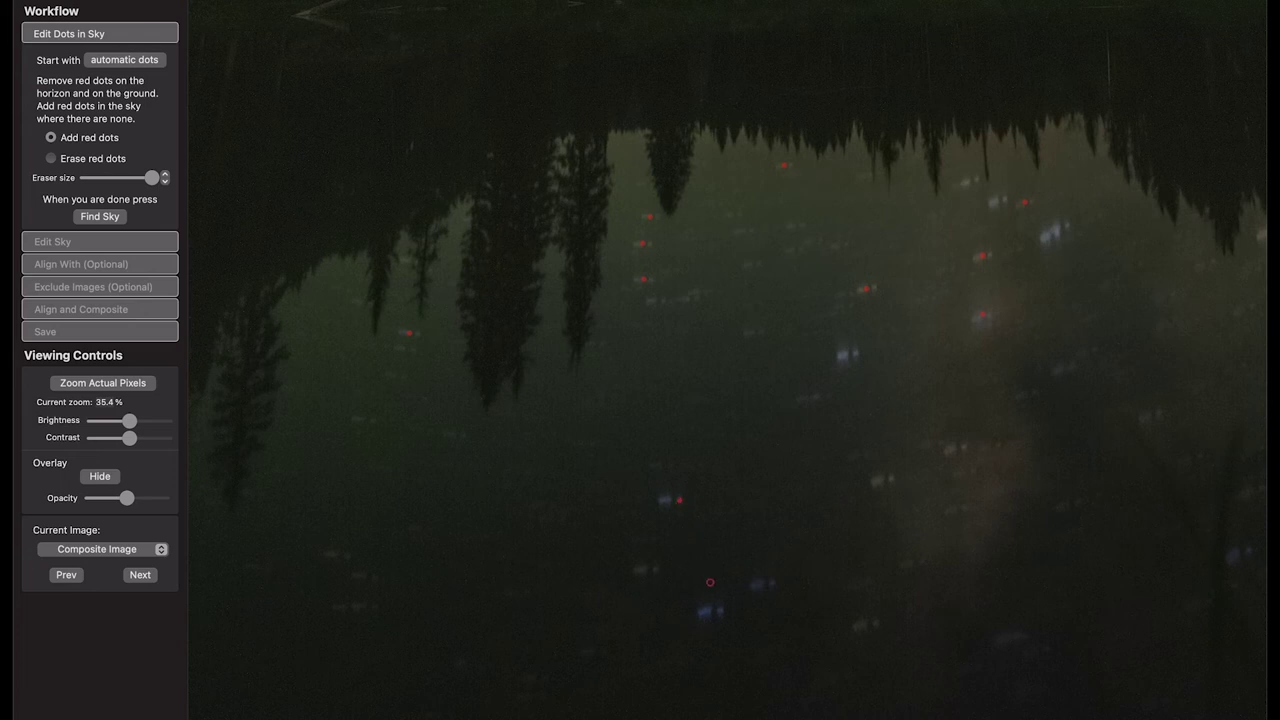
{"action": "left_click", "coordinate": [721, 611]}
{"action": "scroll", "coordinate": [791, 399], "scroll_direction": "up", "scroll_amount": 5}
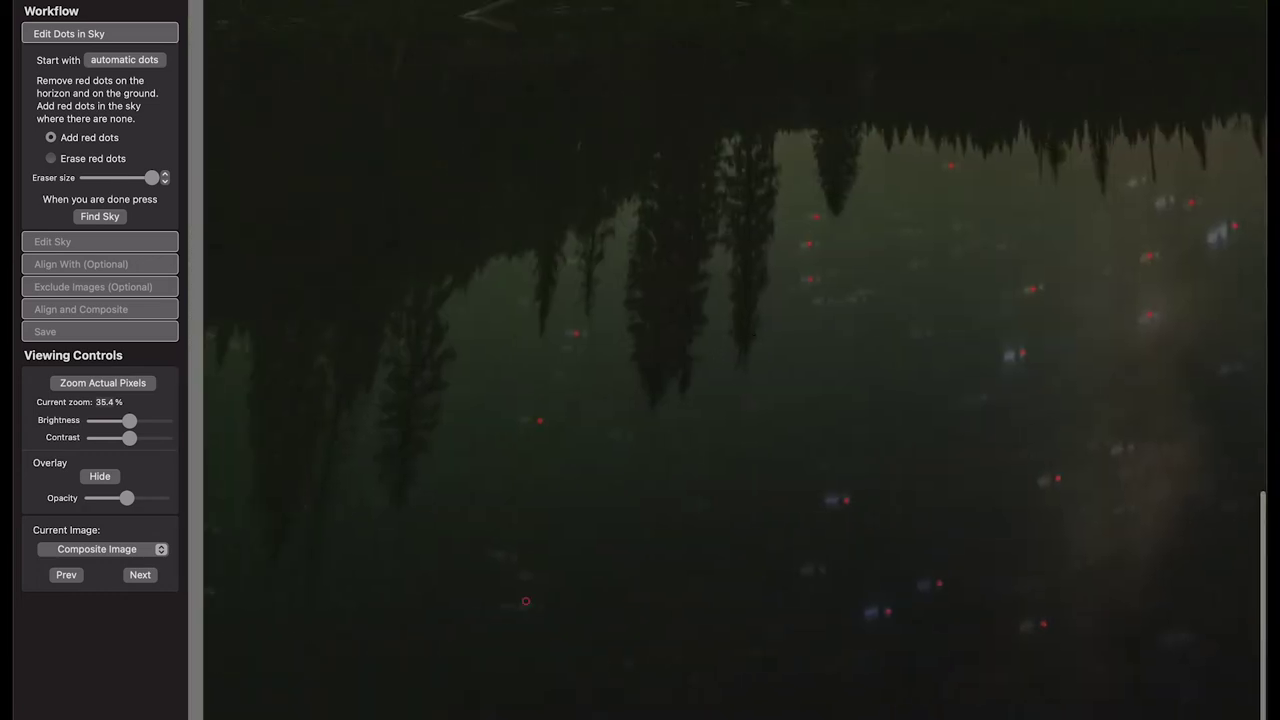
{"action": "scroll", "coordinate": [401, 226], "scroll_direction": "down", "scroll_amount": 5}
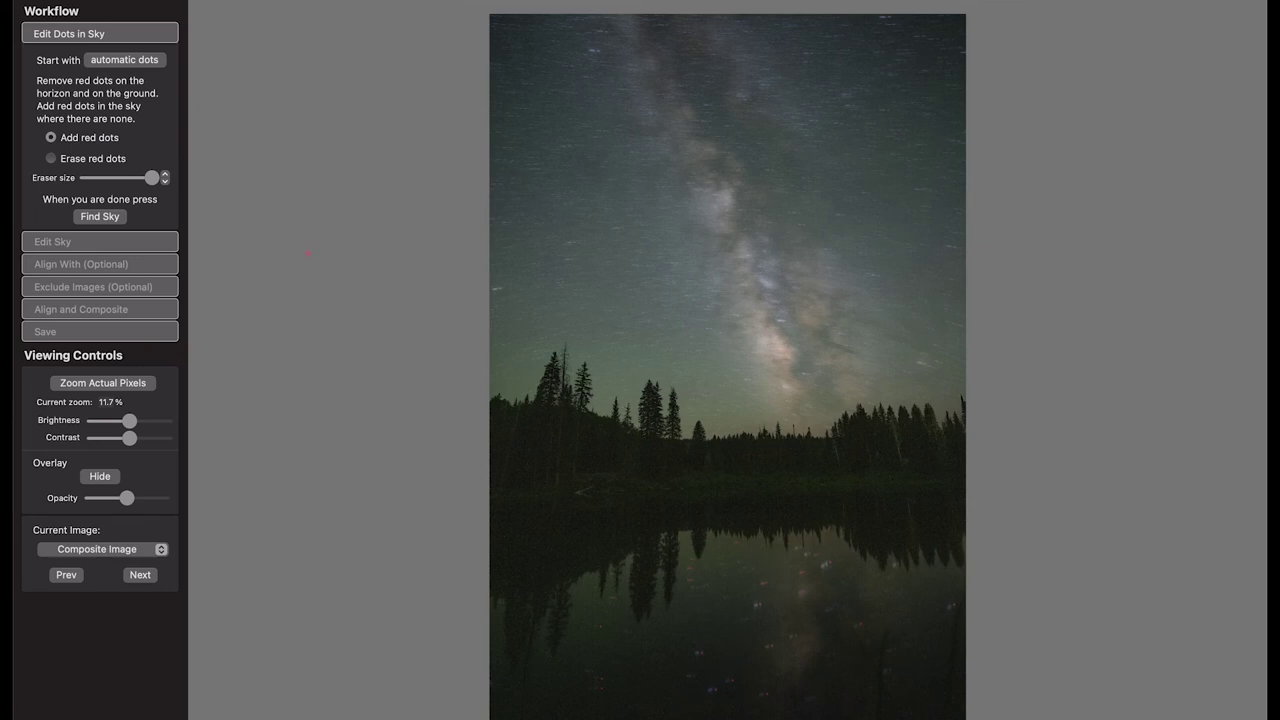
Compute the sky mask with Find Sky and zoom into the lake reflection
{"action": "left_click", "coordinate": [99, 217]}
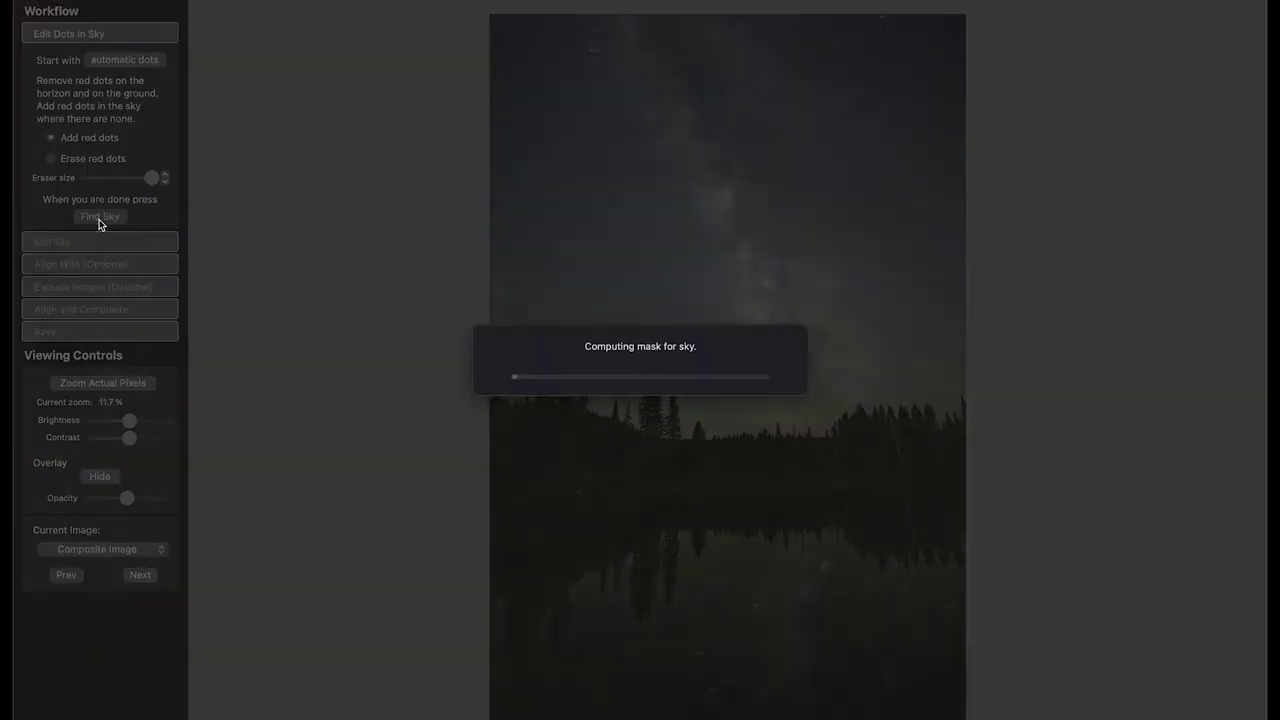
{"action": "left_click", "coordinate": [99, 219]}
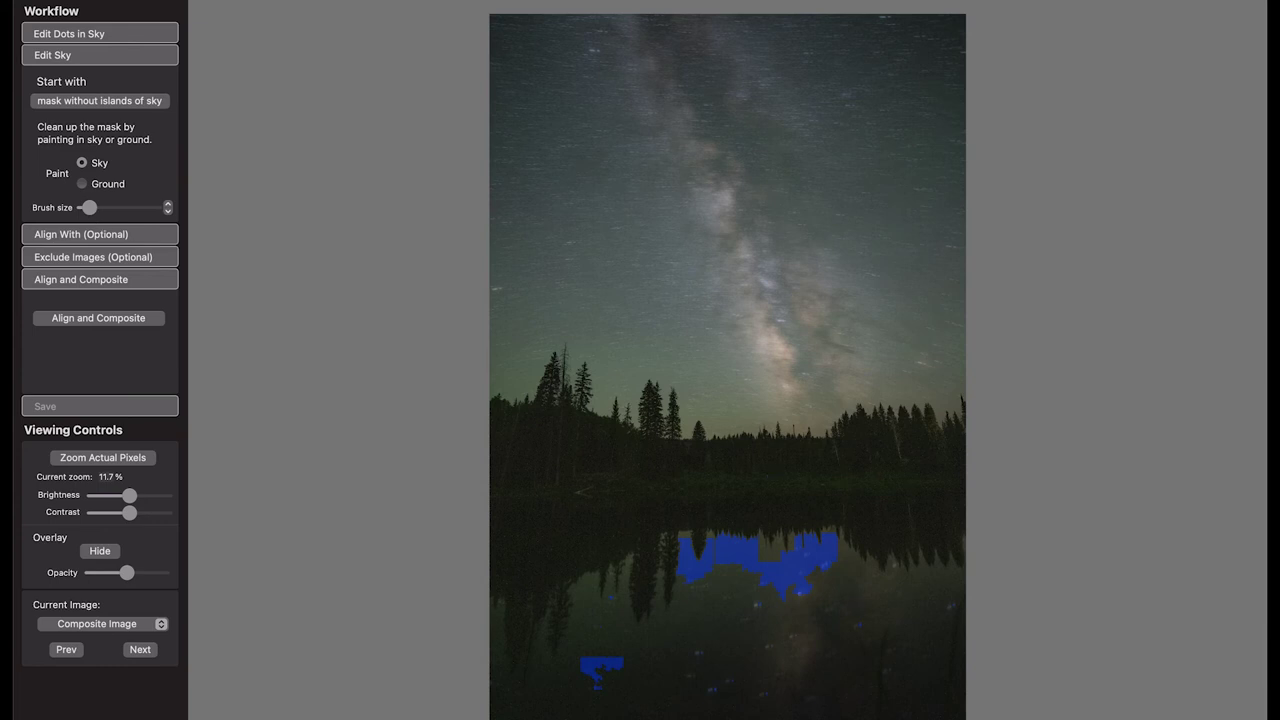
{"action": "scroll", "coordinate": [799, 593], "scroll_direction": "up", "scroll_amount": 5}
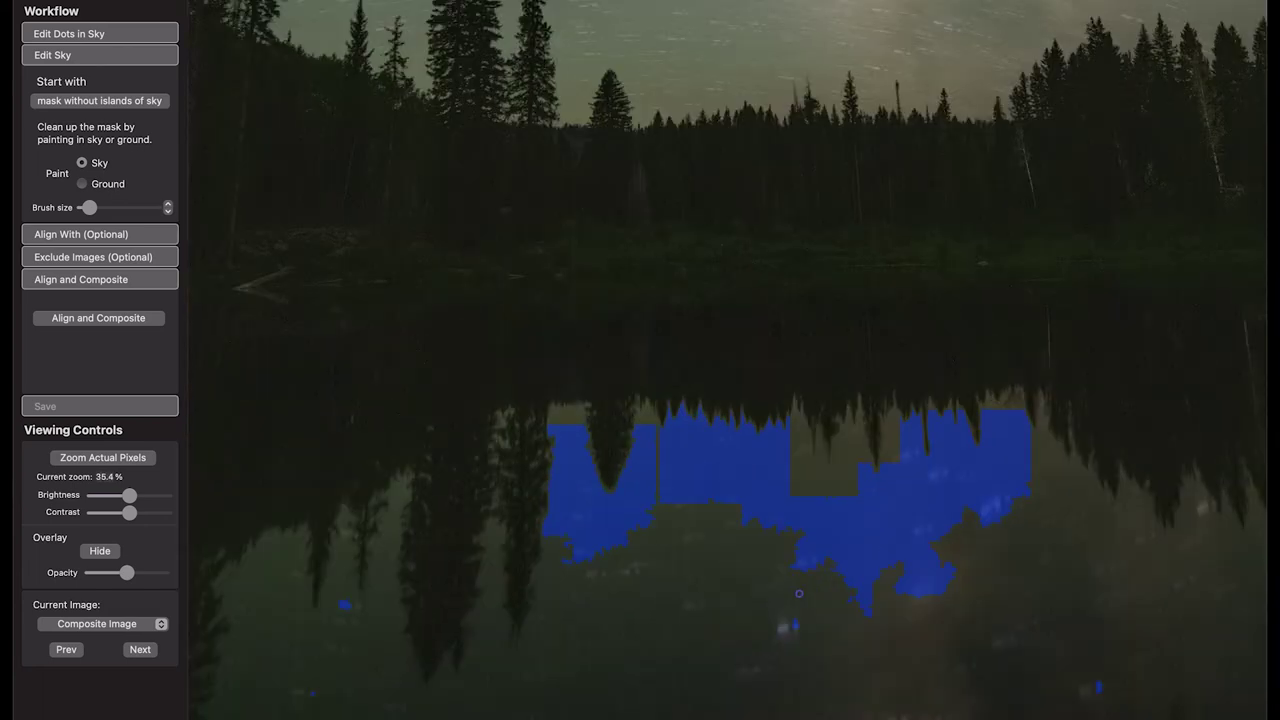
{"action": "scroll", "coordinate": [799, 593], "scroll_direction": "left", "scroll_amount": 5}
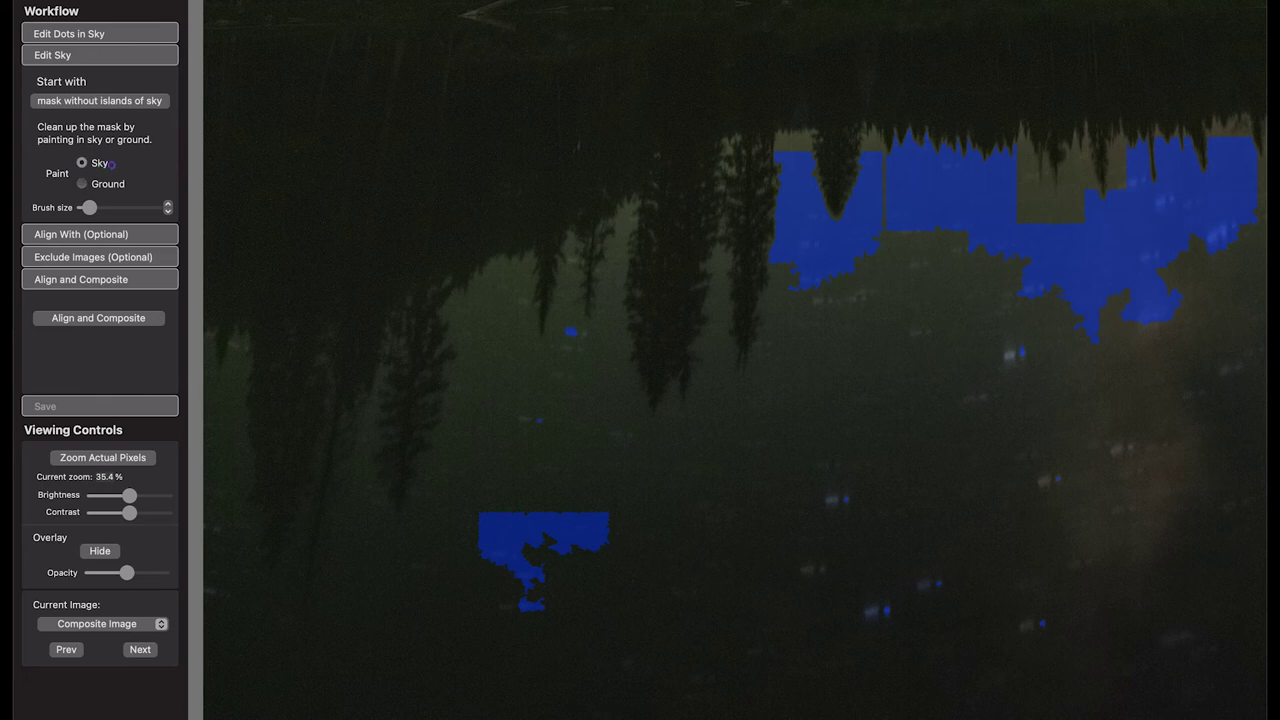
{"action": "scroll", "coordinate": [525, 423], "scroll_direction": "up", "scroll_amount": 5}
Paint the reflected sky in the lake into the sky mask
{"action": "mouse_move", "coordinate": [540, 403]}
{"action": "left_mouse_down"}
{"action": "mouse_move", "coordinate": [640, 503]}
{"action": "mouse_move", "coordinate": [755, 494]}
{"action": "mouse_move", "coordinate": [743, 451]}
{"action": "mouse_move", "coordinate": [791, 451]}
{"action": "mouse_move", "coordinate": [808, 429]}
{"action": "mouse_move", "coordinate": [831, 314]}
{"action": "mouse_move", "coordinate": [914, 251]}
{"action": "mouse_move", "coordinate": [916, 226]}
{"action": "mouse_move", "coordinate": [963, 271]}
{"action": "mouse_move", "coordinate": [989, 260]}
{"action": "mouse_move", "coordinate": [1117, 329]}
{"action": "mouse_move", "coordinate": [995, 440]}
{"action": "left_mouse_up"}
{"action": "scroll", "coordinate": [527, 569], "scroll_direction": "down", "scroll_amount": 3}
{"action": "mouse_move", "coordinate": [527, 569]}
{"action": "left_mouse_down"}
{"action": "mouse_move", "coordinate": [361, 667]}
{"action": "mouse_move", "coordinate": [980, 660]}
{"action": "mouse_move", "coordinate": [709, 594]}
{"action": "mouse_move", "coordinate": [937, 517]}
{"action": "mouse_move", "coordinate": [848, 612]}
{"action": "left_mouse_up"}
{"action": "scroll", "coordinate": [760, 560], "scroll_direction": "up", "scroll_amount": 4}
With a smaller brush, paint the mask along the reflected tree edges, then zoom out to the whole image
{"action": "key", "text": "["}
{"action": "key", "text": "["}
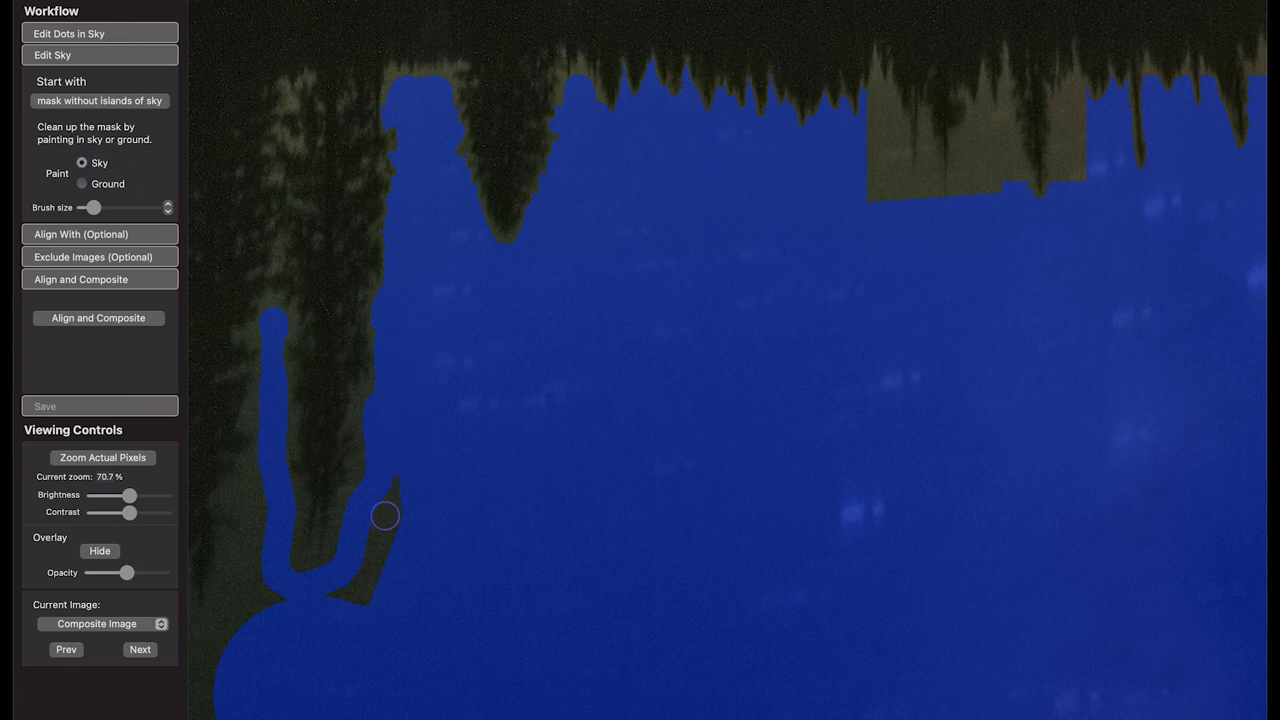
{"action": "scroll", "coordinate": [677, 320], "scroll_direction": "left", "scroll_amount": 5}
{"action": "mouse_move", "coordinate": [490, 440]}
{"action": "left_mouse_down"}
{"action": "mouse_move", "coordinate": [466, 209]}
{"action": "mouse_move", "coordinate": [294, 351]}
{"action": "mouse_move", "coordinate": [630, 370]}
{"action": "left_mouse_up"}
{"action": "scroll", "coordinate": [630, 370], "scroll_direction": "up", "scroll_amount": 10}
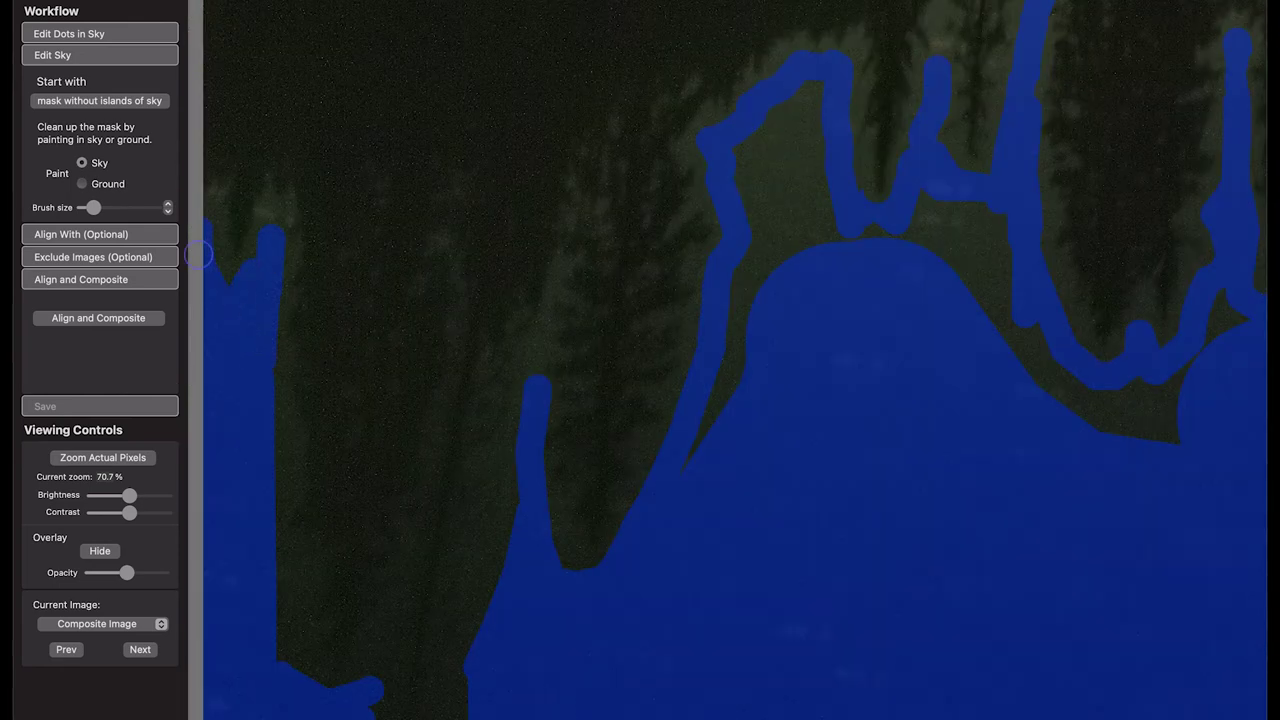
{"action": "scroll", "coordinate": [840, 290], "scroll_direction": "up", "scroll_amount": 5}
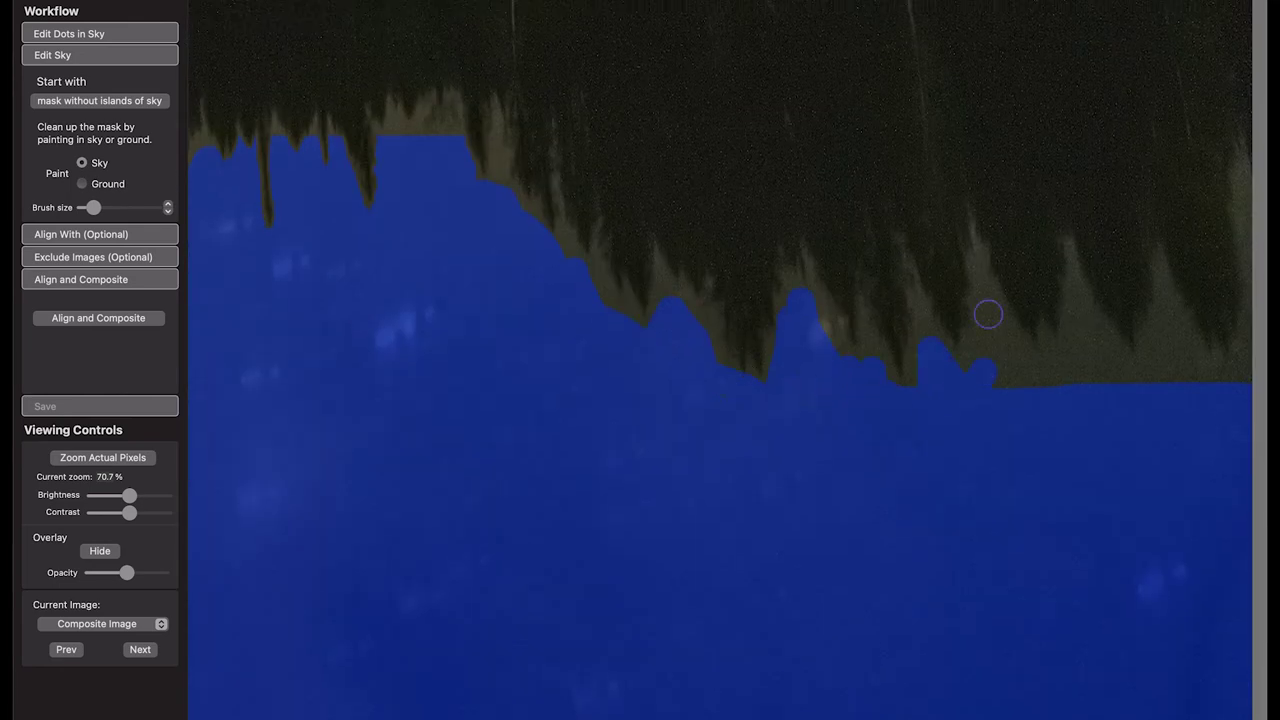
{"action": "scroll", "coordinate": [220, 600], "scroll_direction": "up", "scroll_amount": 5}
{"action": "scroll", "coordinate": [900, 314], "scroll_direction": "down", "scroll_amount": 5}
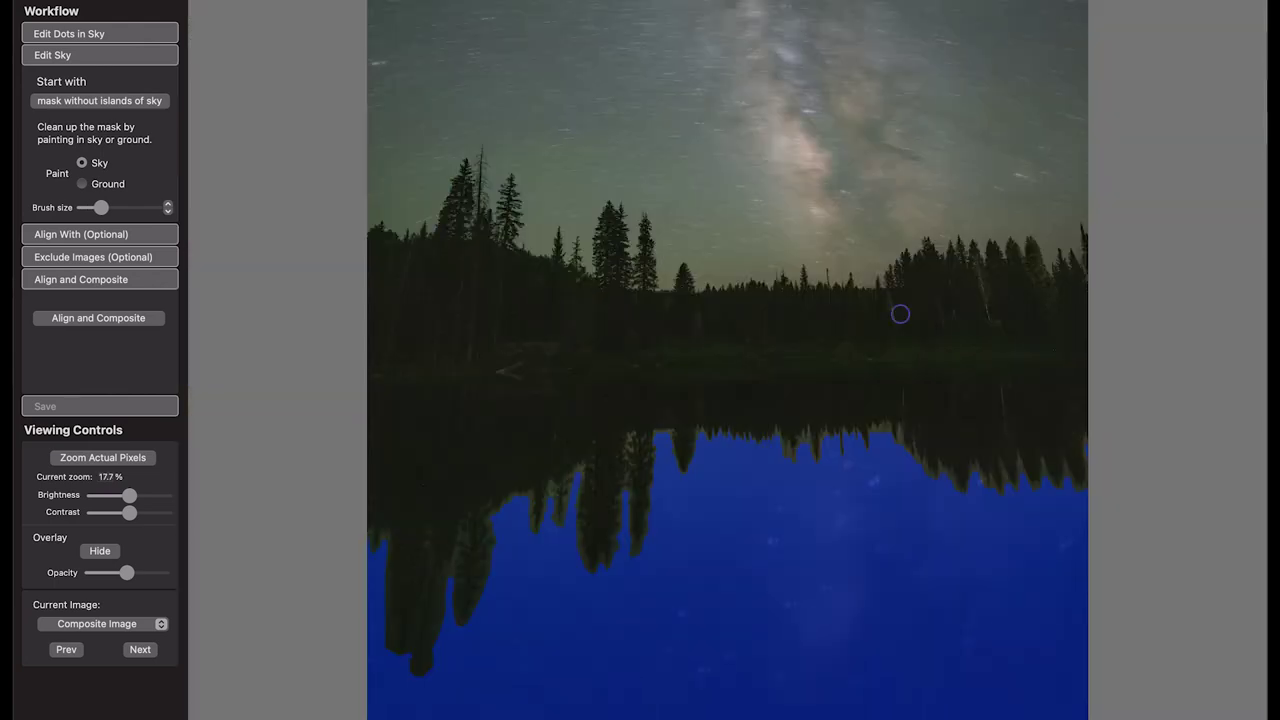
{"action": "scroll", "coordinate": [829, 570], "scroll_direction": "down", "scroll_amount": 1}
{"action": "scroll", "coordinate": [829, 570], "scroll_direction": "down", "scroll_amount": 1}
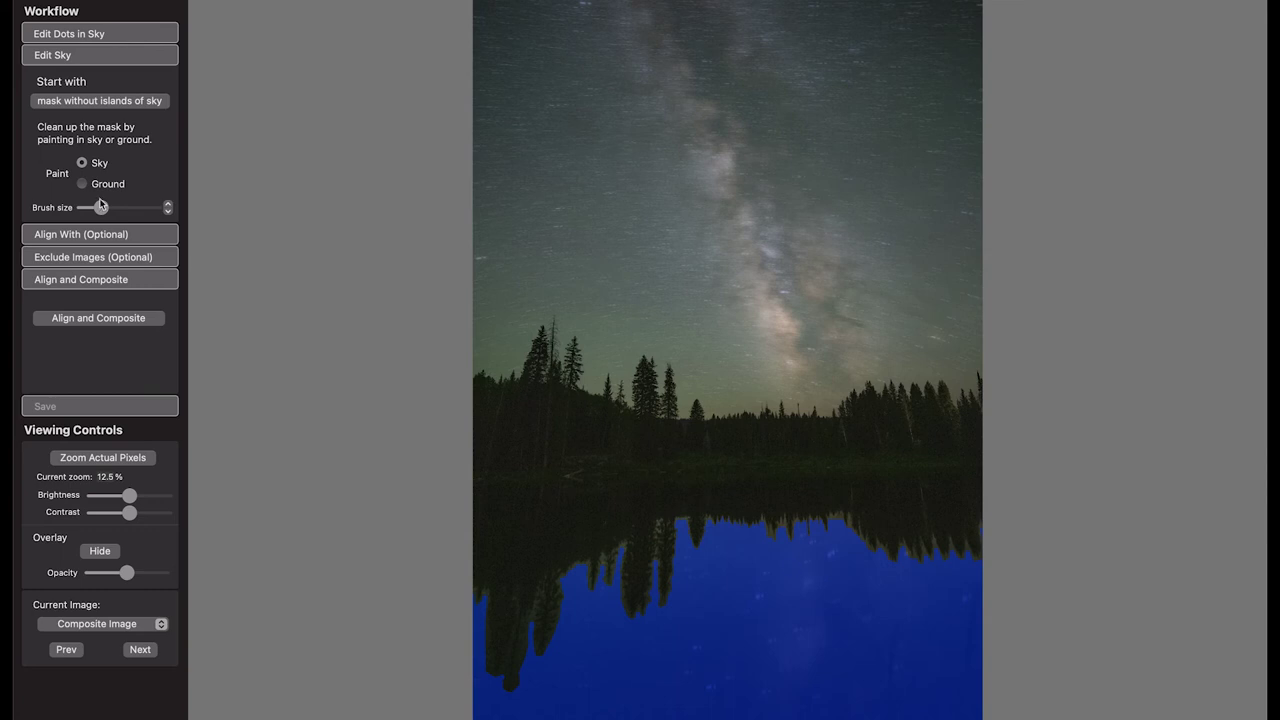
Align and composite the 12 images, then zoom around to check the mirrored stars in the lake
{"action": "left_click", "coordinate": [127, 320]}
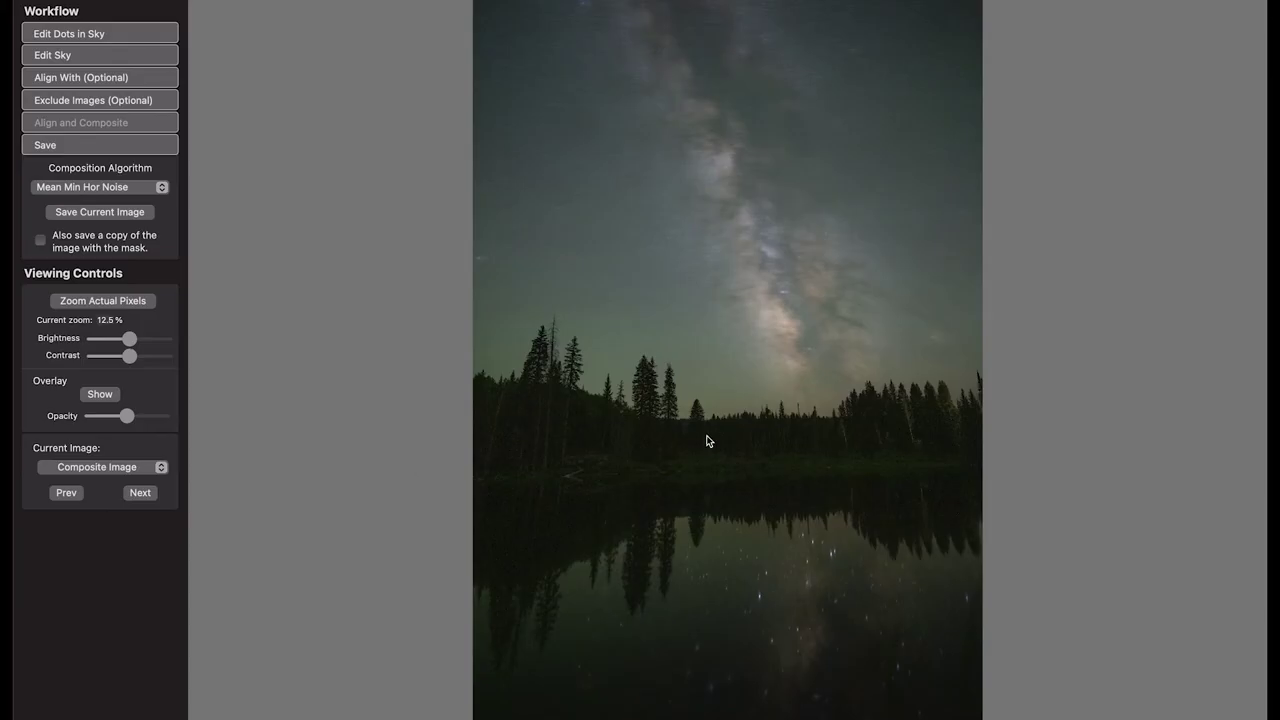
{"action": "scroll", "coordinate": [899, 366], "scroll_direction": "up", "scroll_amount": 2}
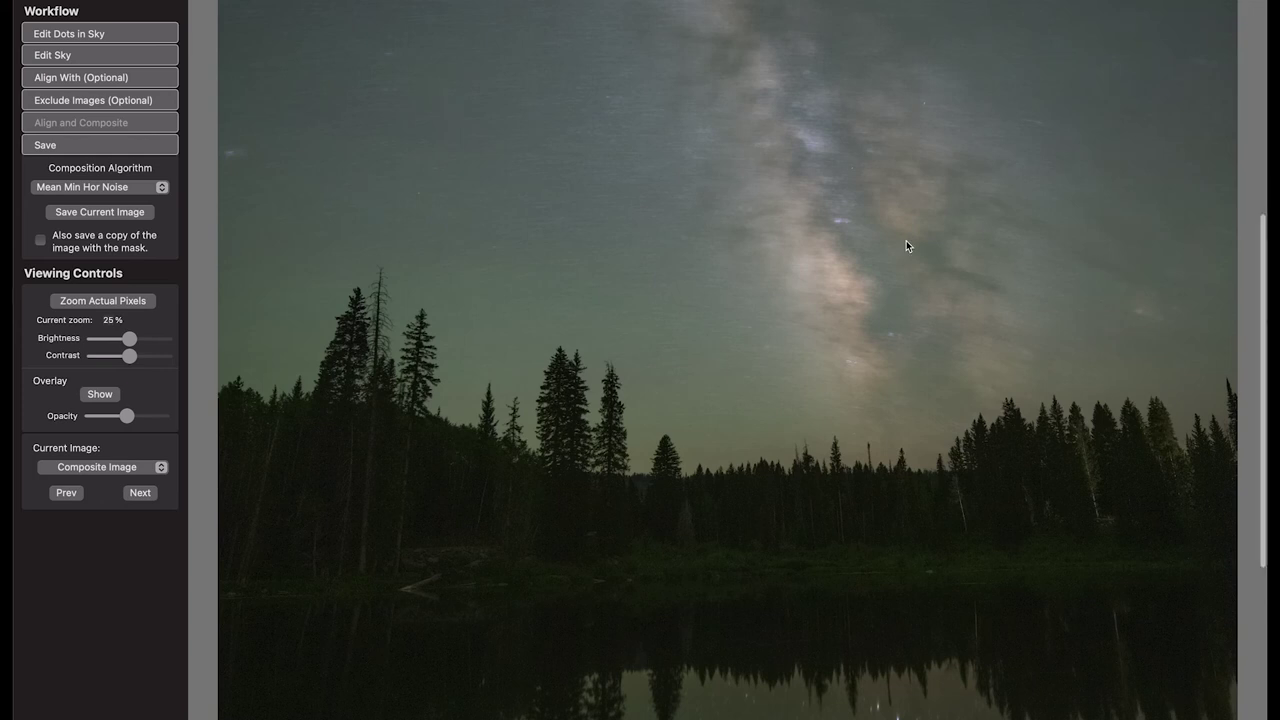
{"action": "scroll", "coordinate": [907, 246], "scroll_direction": "down", "scroll_amount": 1}
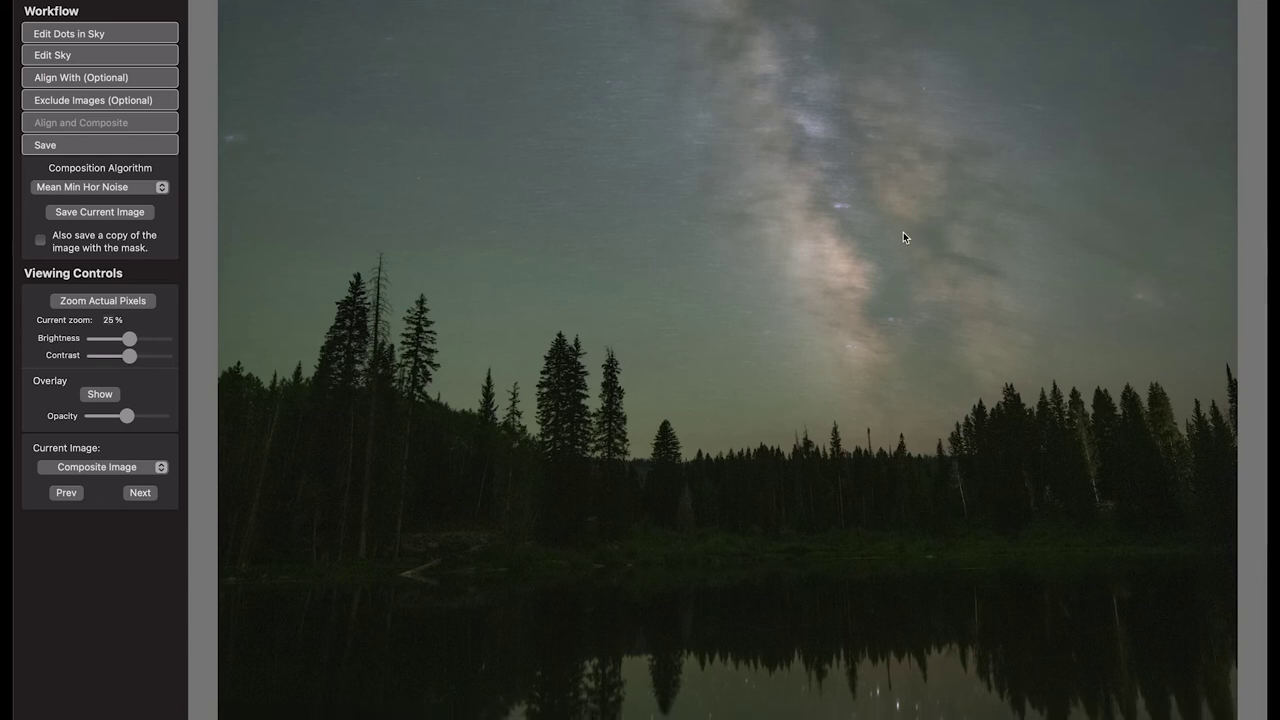
{"action": "scroll", "coordinate": [903, 237], "scroll_direction": "down", "scroll_amount": 5}
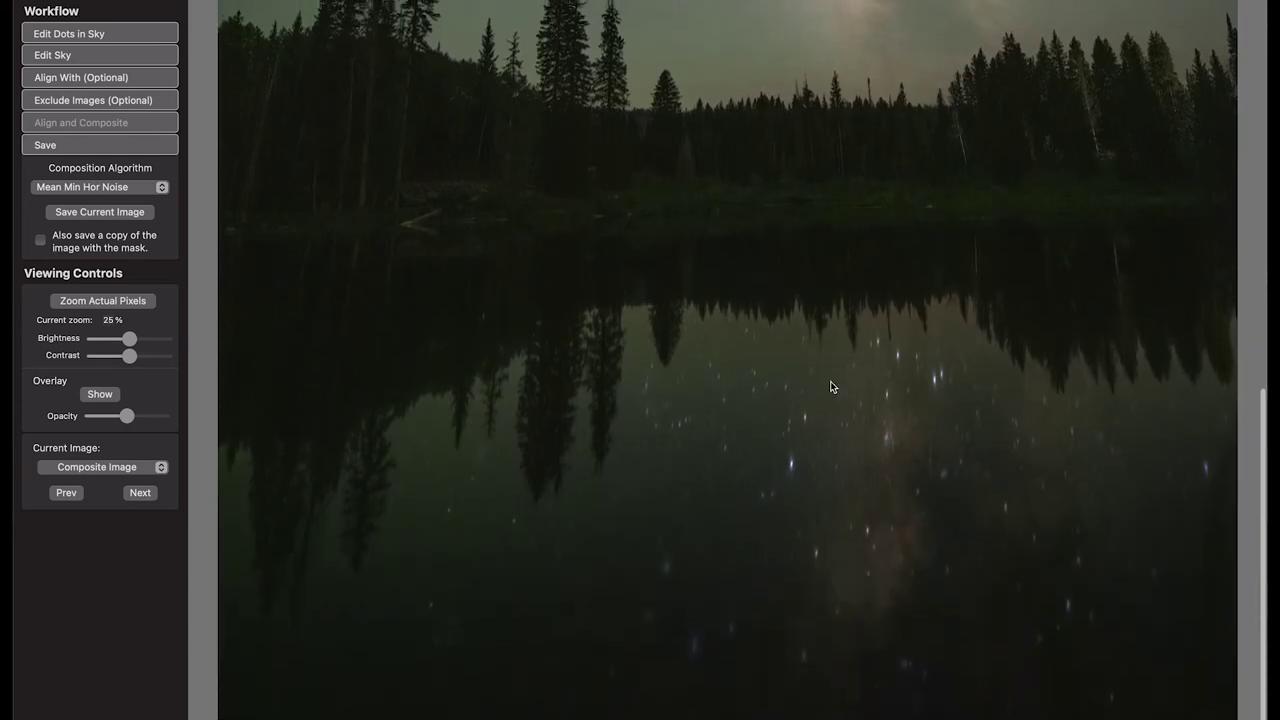
{"action": "scroll", "coordinate": [771, 271], "scroll_direction": "up", "scroll_amount": 2}
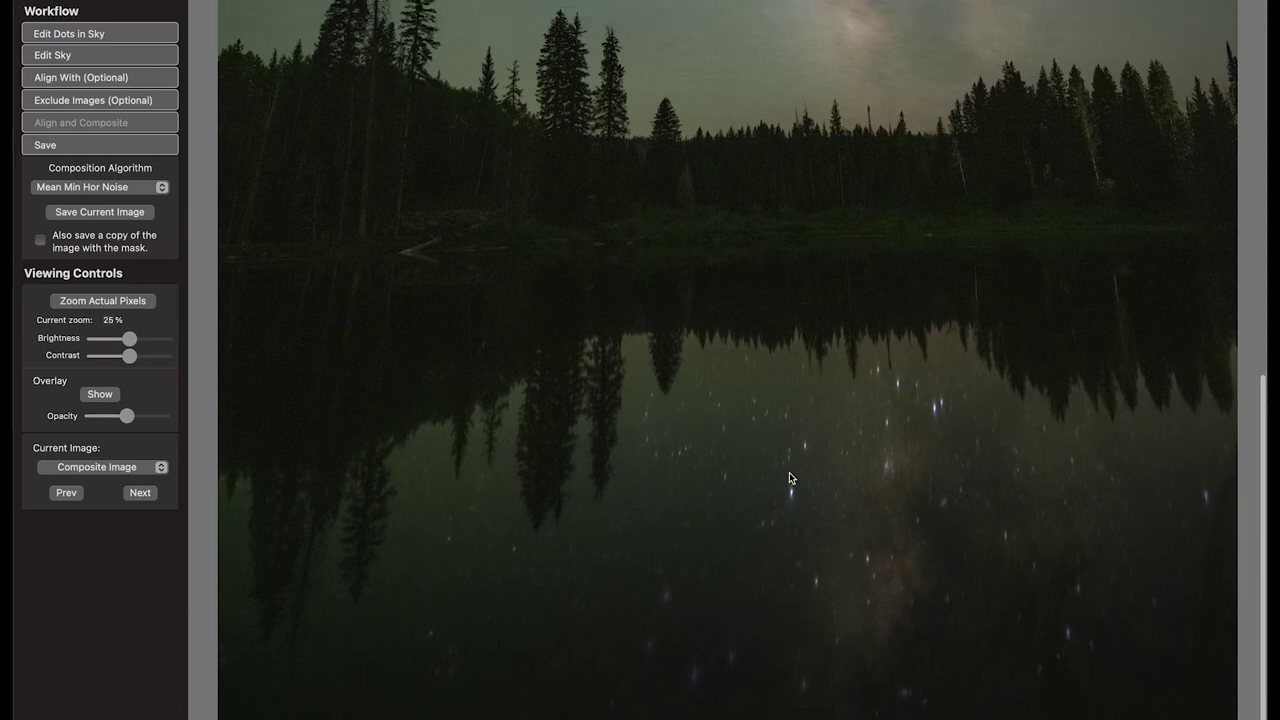
{"action": "scroll", "coordinate": [607, 290], "scroll_direction": "down", "scroll_amount": 2}
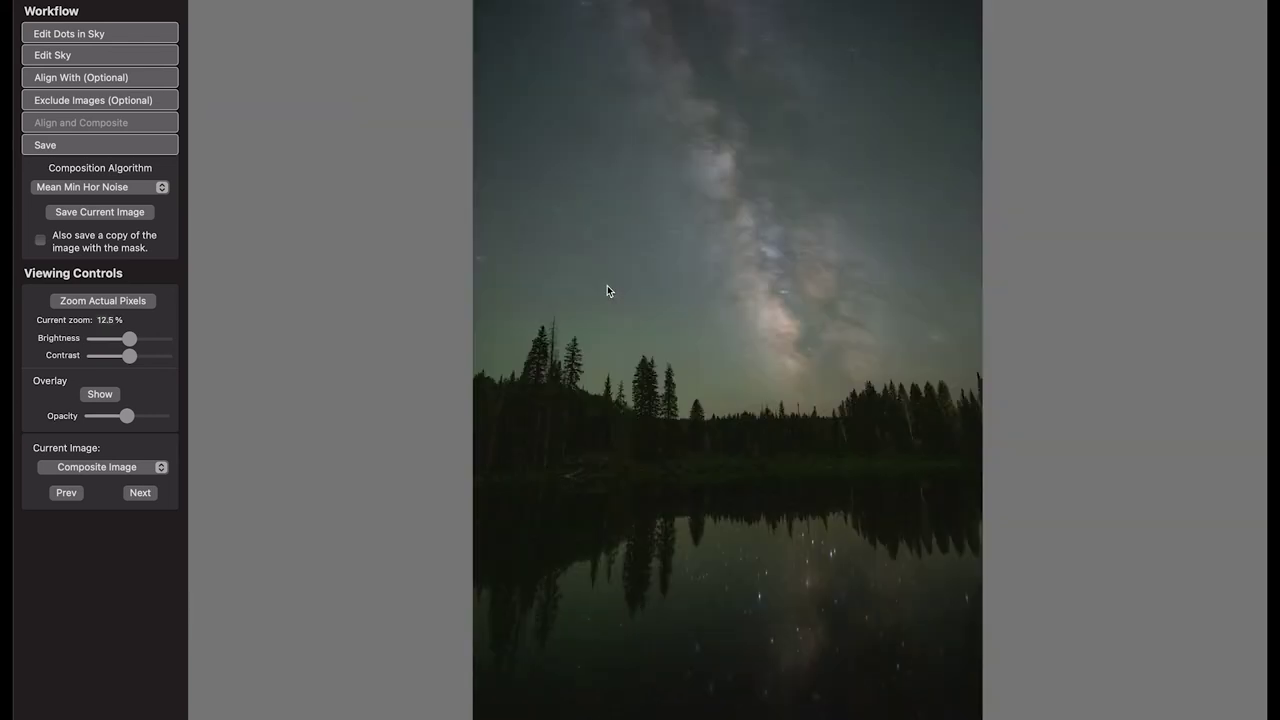
Save the Mean Min Hor Noise composite to _COMPOSITES as REFLECTION_A3A8005-Mean Min Hor Noise
{"action": "left_click", "coordinate": [120, 188]}
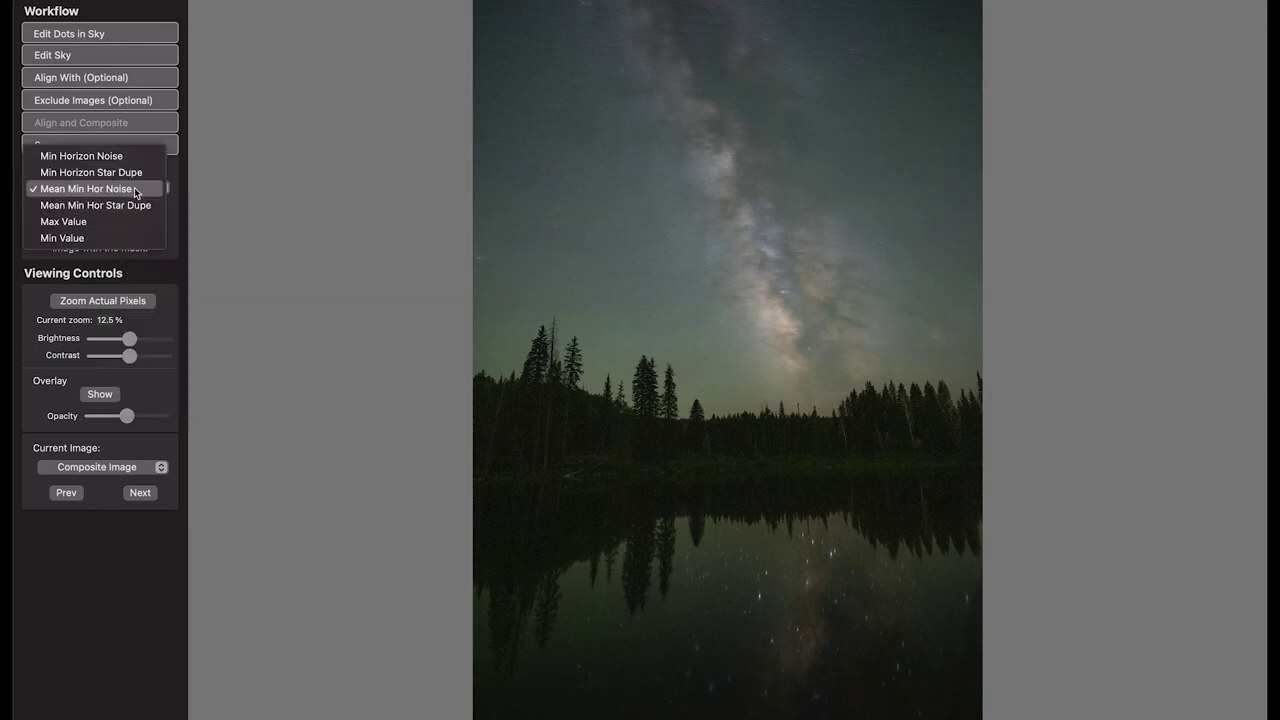
{"action": "left_click", "coordinate": [142, 189]}
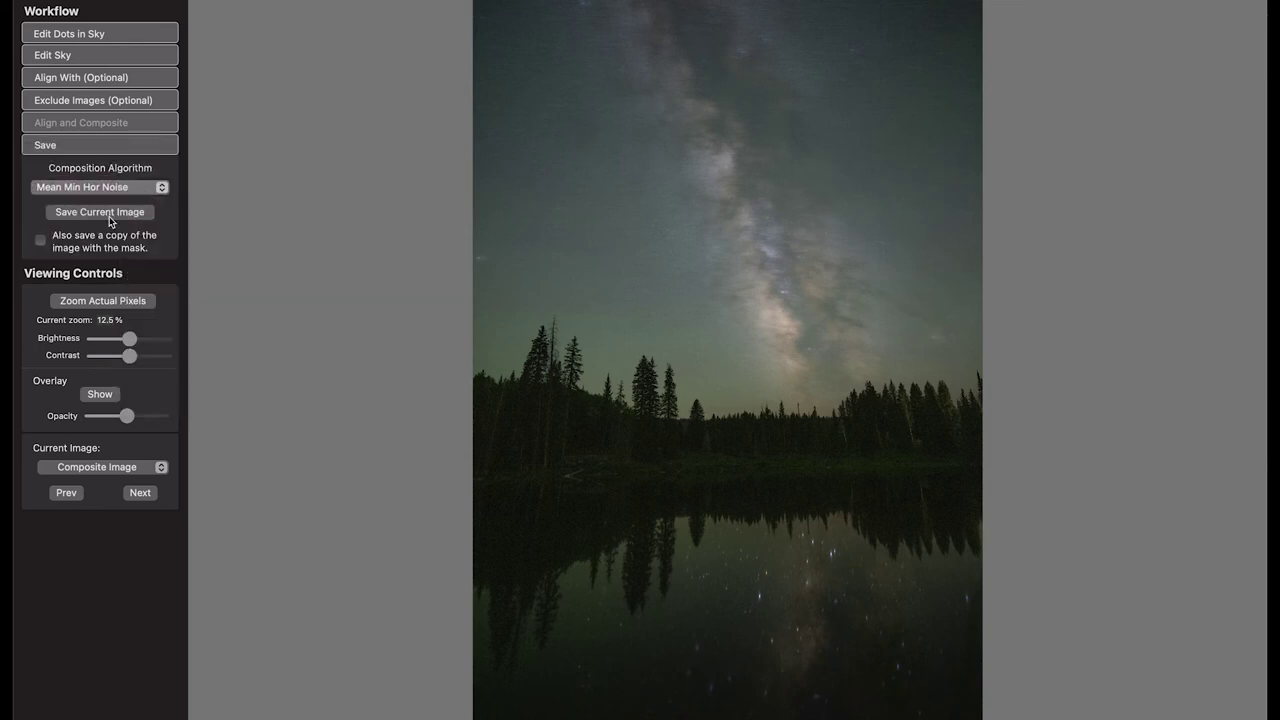
{"action": "left_click", "coordinate": [124, 216]}
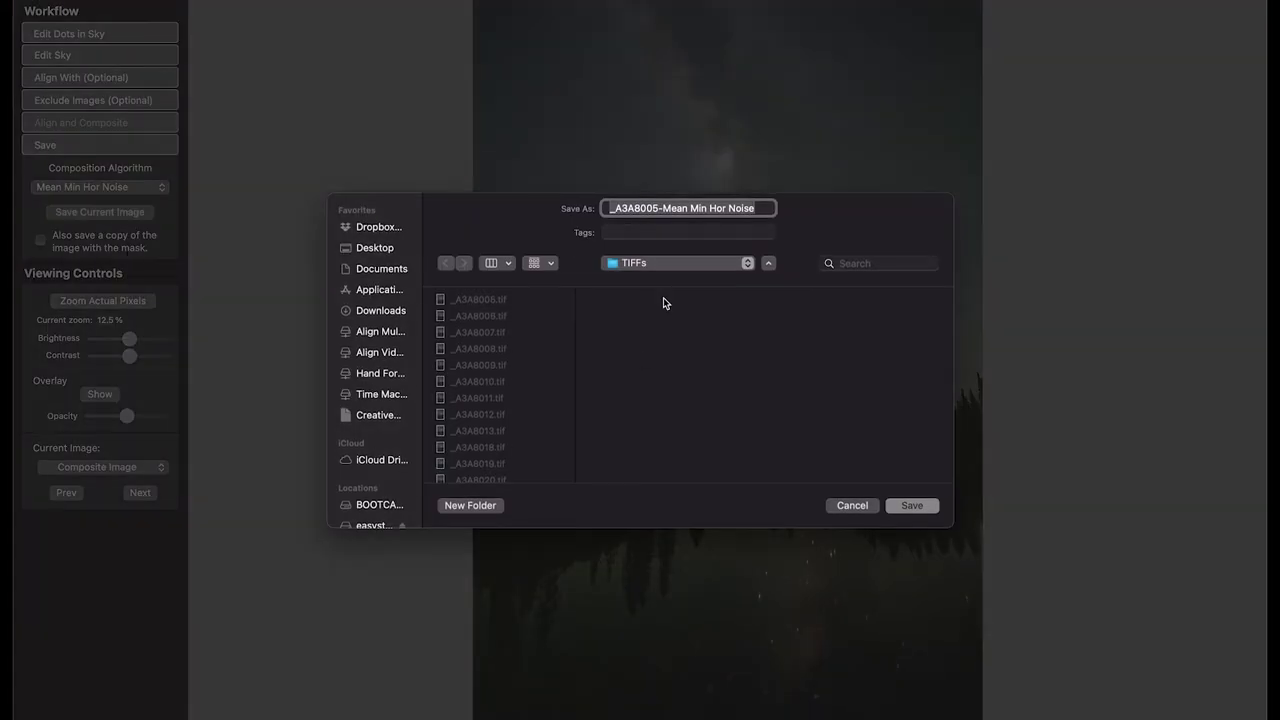
{"action": "scroll", "coordinate": [505, 450], "scroll_direction": "down", "scroll_amount": 3}
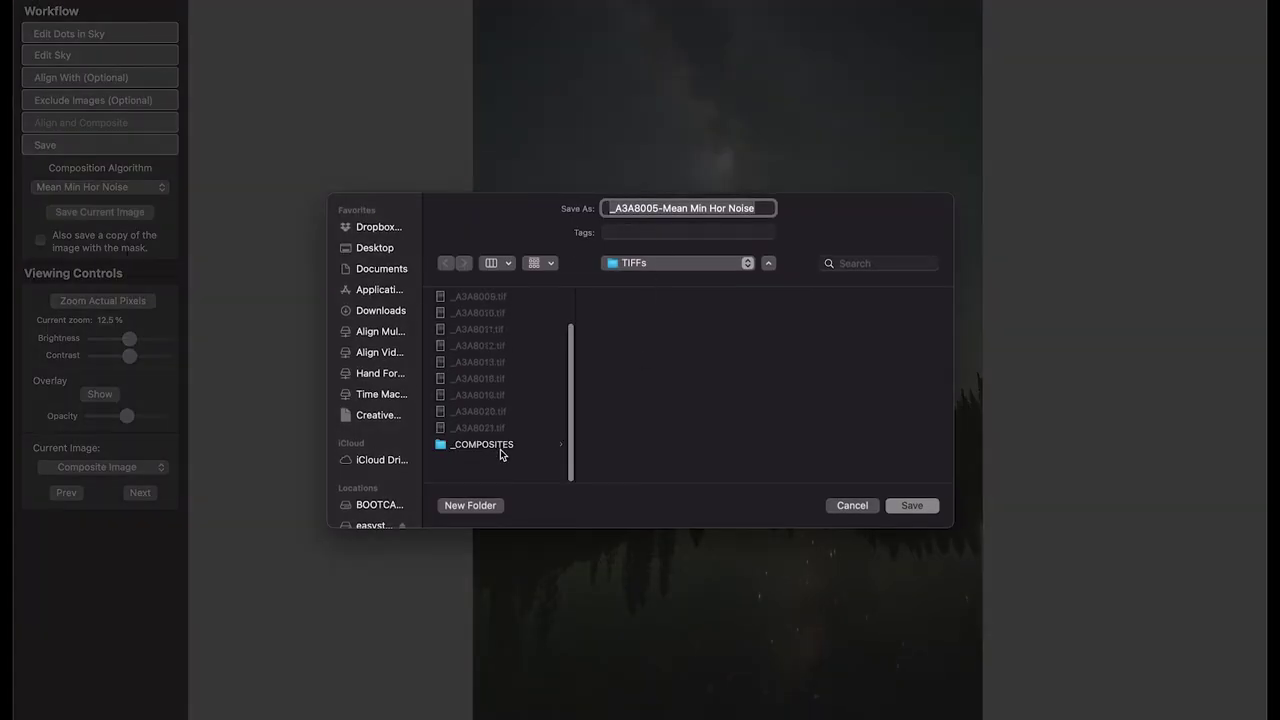
{"action": "left_click", "coordinate": [487, 470]}
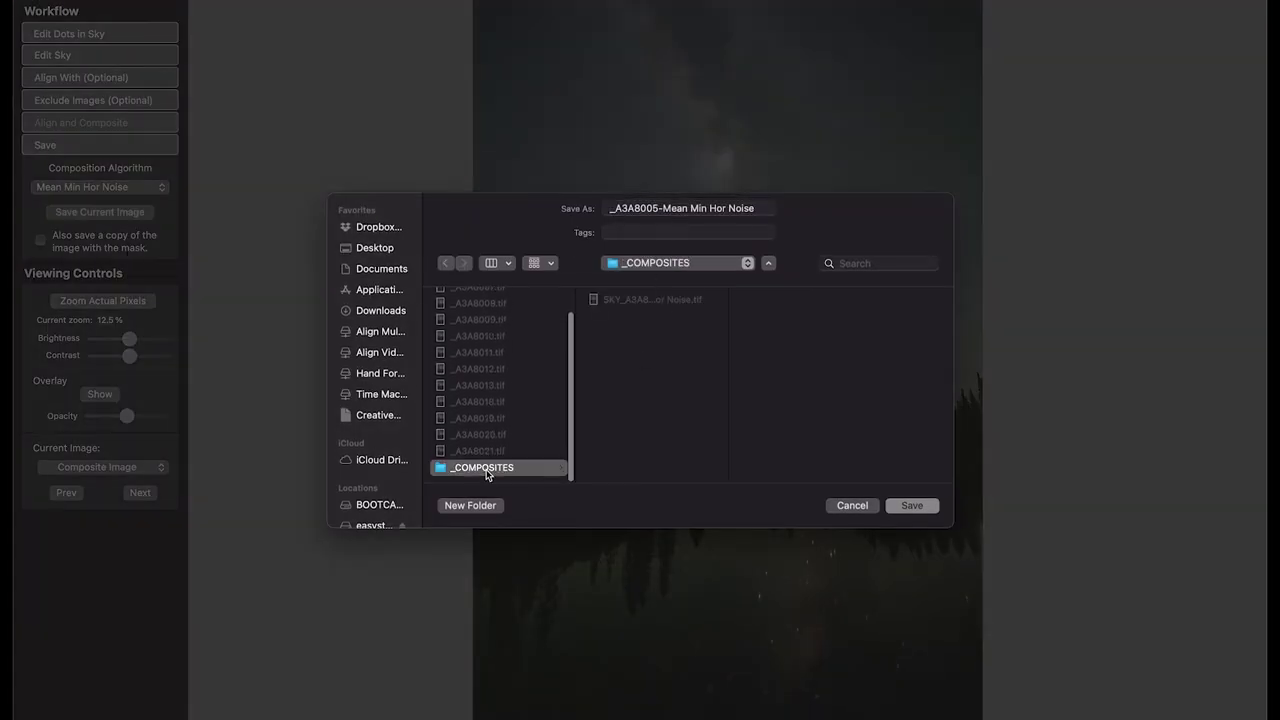
{"action": "left_click", "coordinate": [607, 208]}
{"action": "key", "text": "Left"}
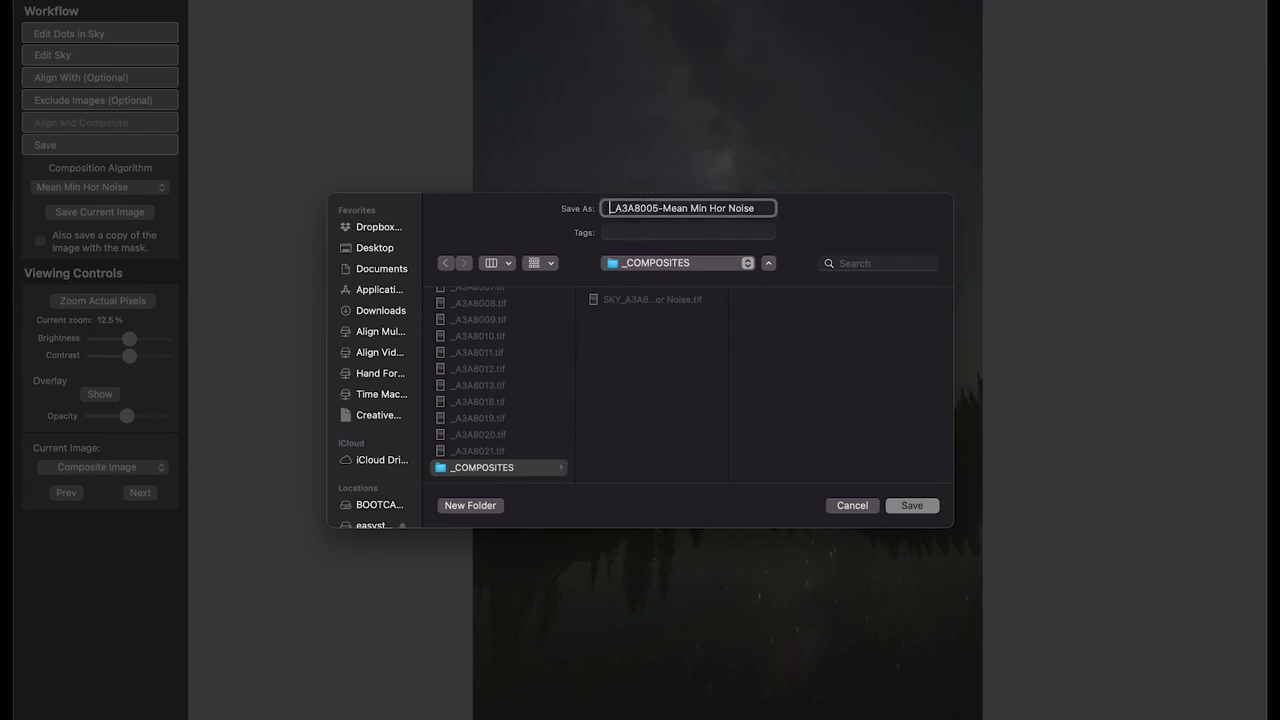
{"action": "type", "text": "RE"}
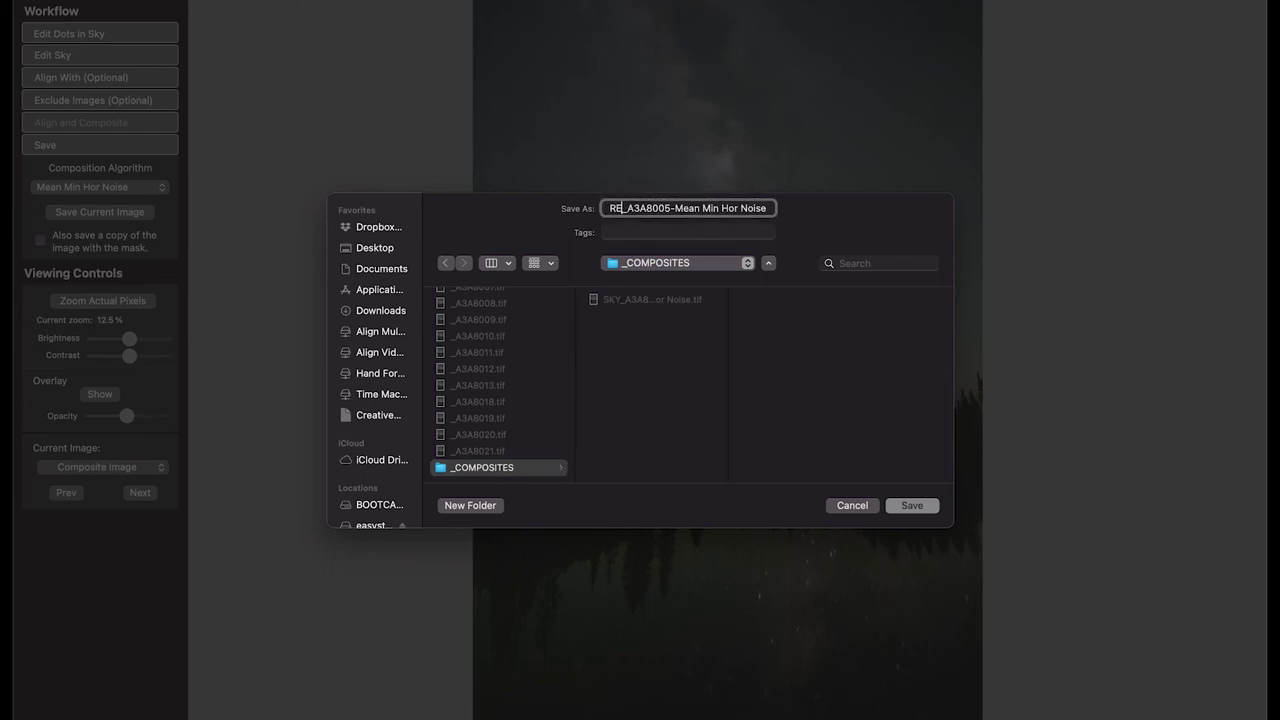
{"action": "type", "text": "FLEC"}
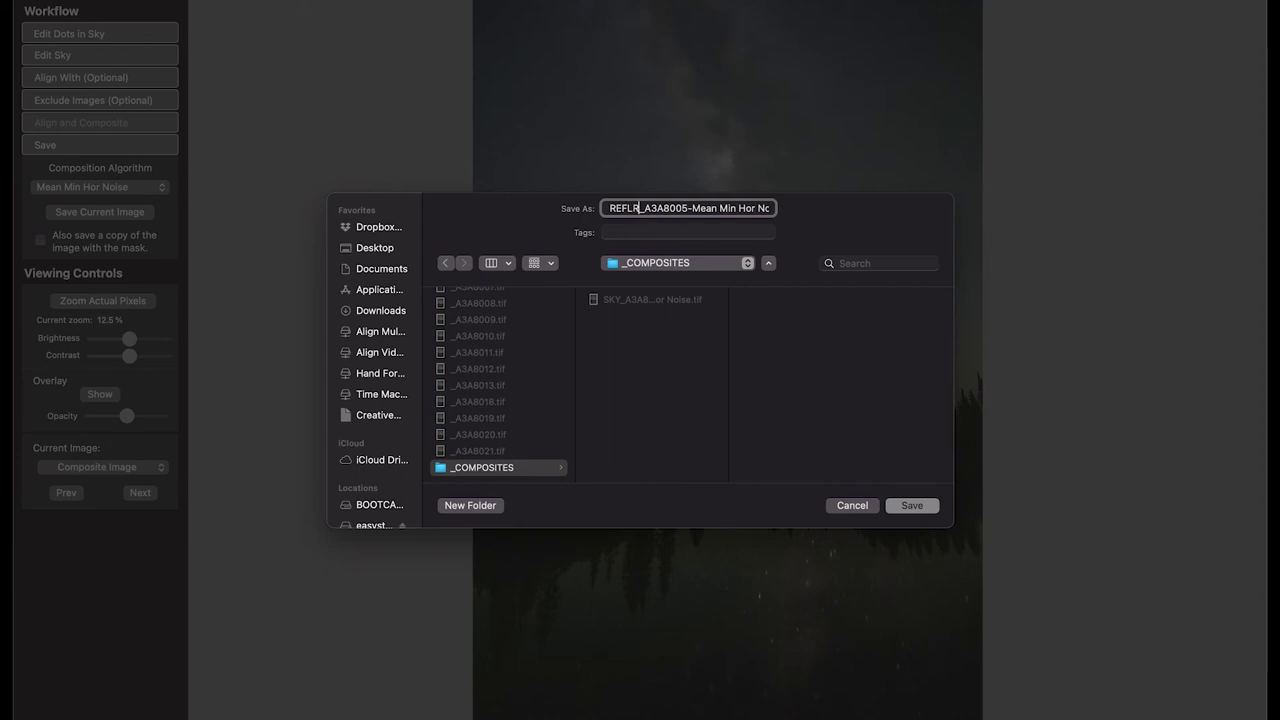
{"action": "type", "text": "TION"}
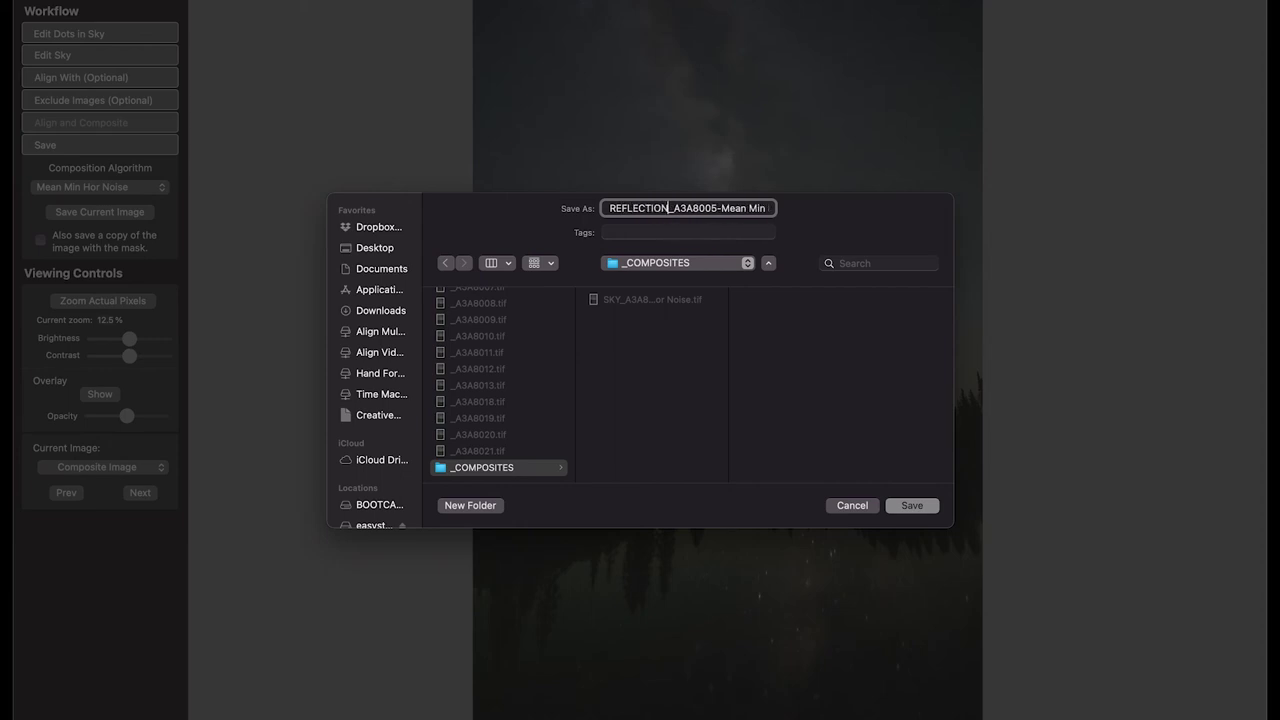
{"action": "left_click", "coordinate": [906, 508]}
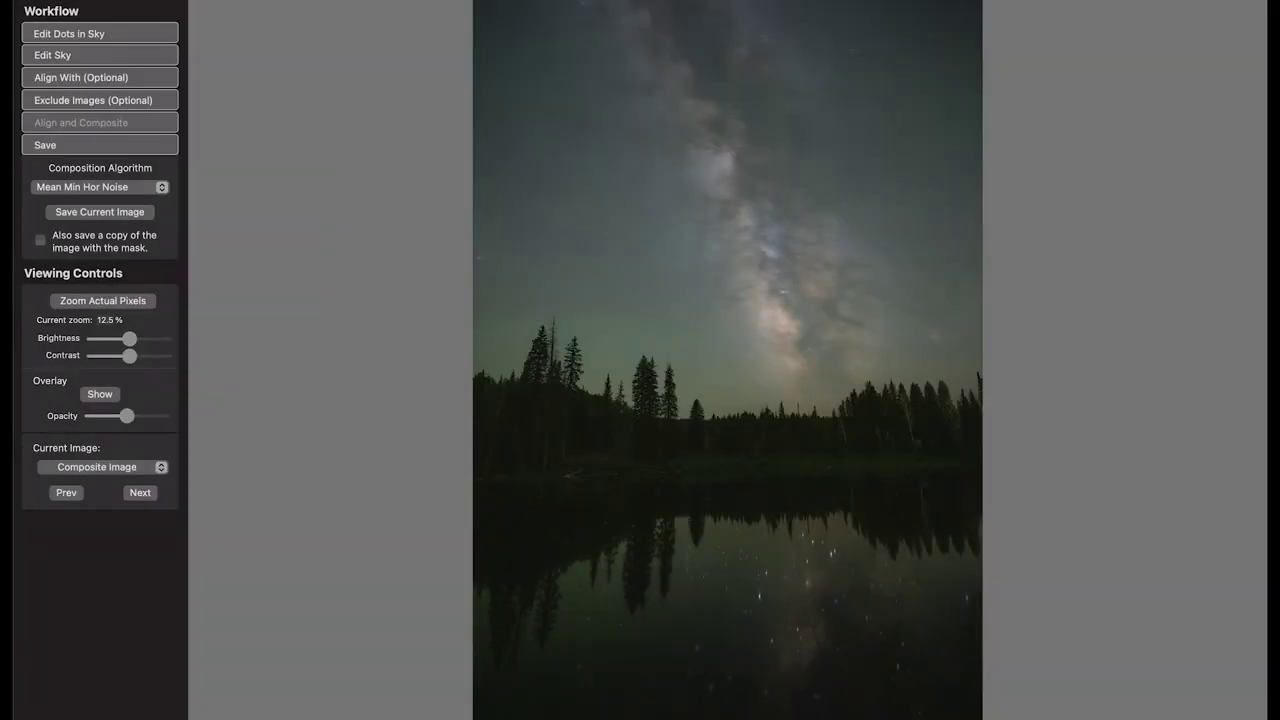
Quit Starry Landscape Stacker and return to Lightroom's Library grid with no photos selected
{"action": "left_click", "coordinate": [130, 2]}
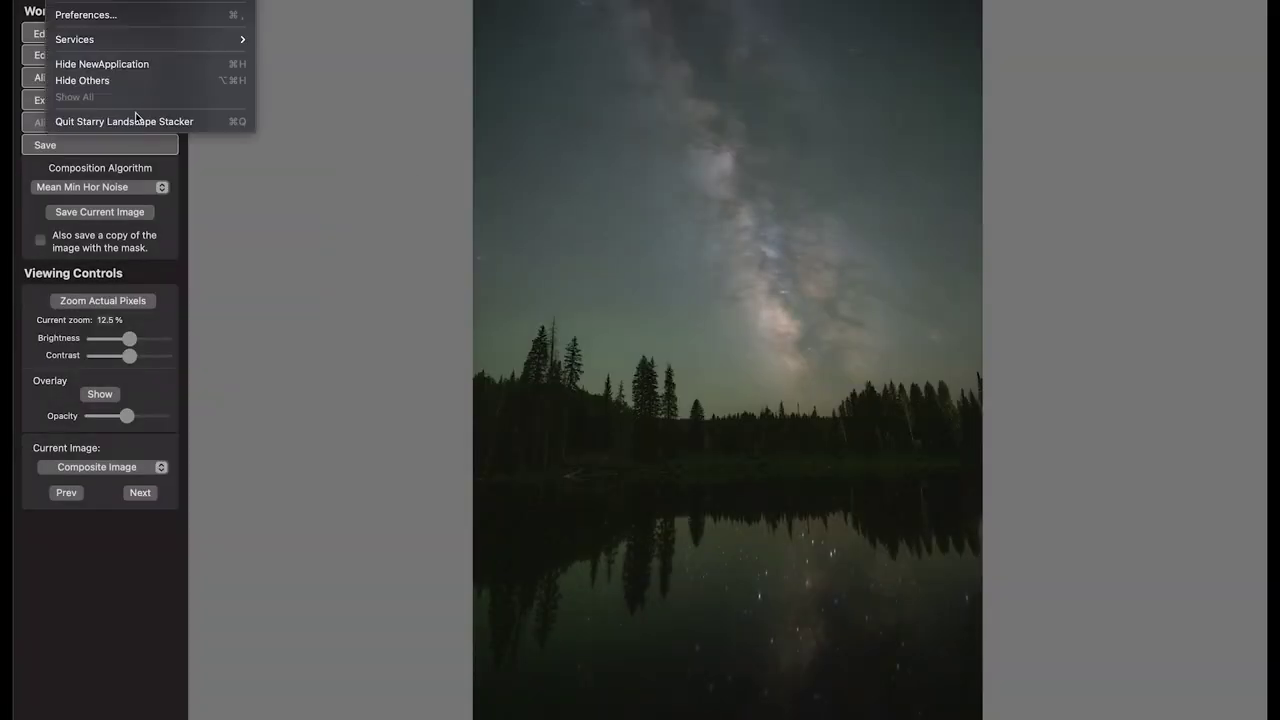
{"action": "left_click", "coordinate": [125, 122]}
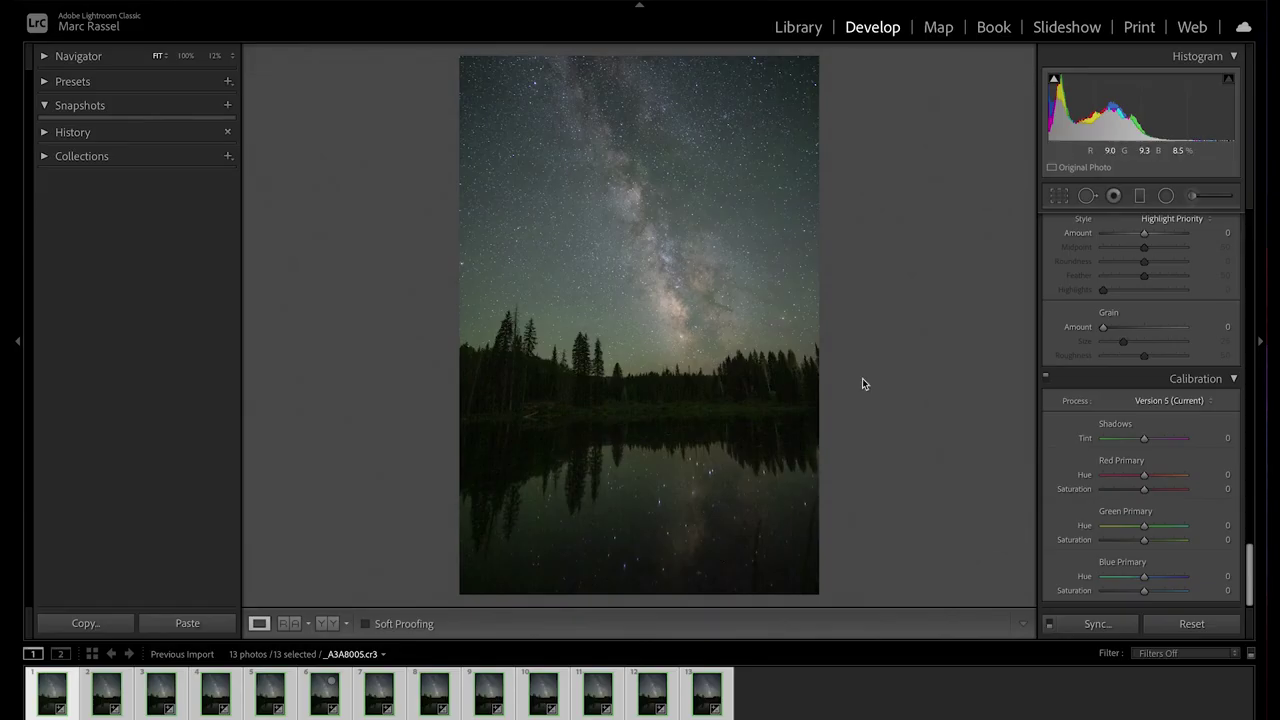
{"action": "left_click", "coordinate": [798, 28]}
{"action": "left_click", "coordinate": [523, 478]}
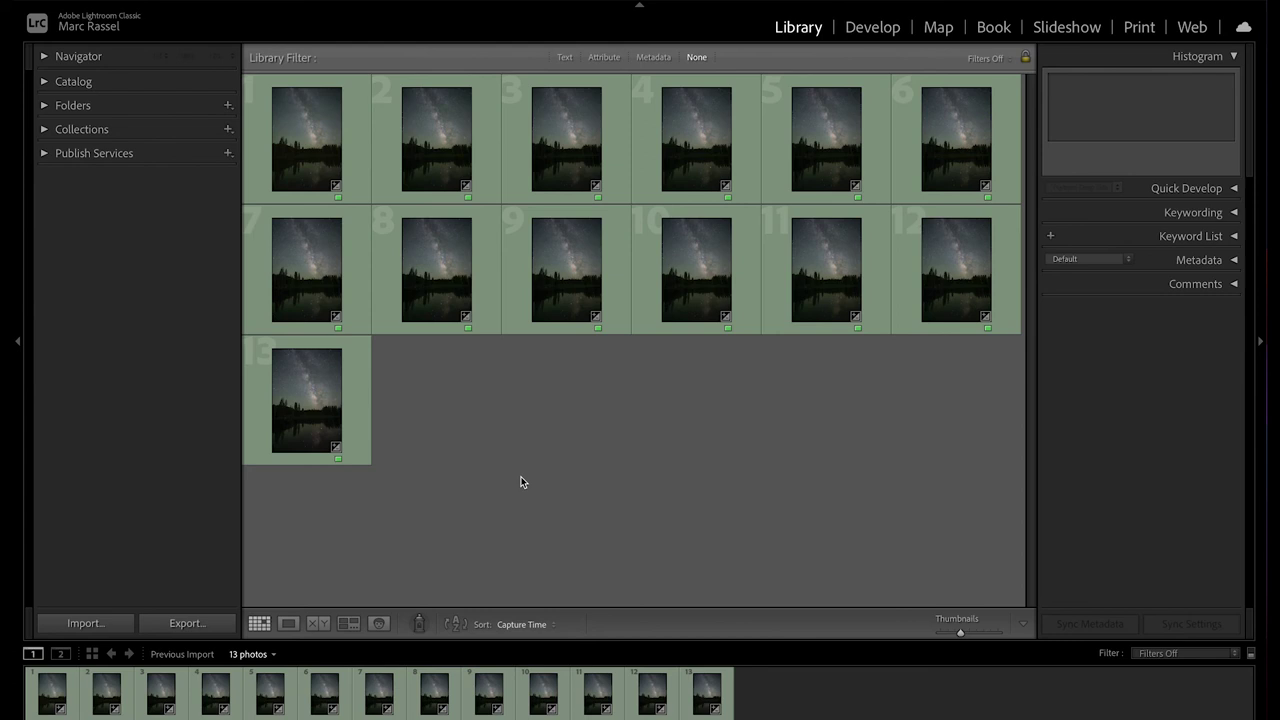
Drag the SKY and REFLECTION TIFFs from Finder's TIFFs > _COMPOSITES into Lightroom to import them
{"action": "key", "text": "super+Tab"}
{"action": "key", "text": "super+Tab"}
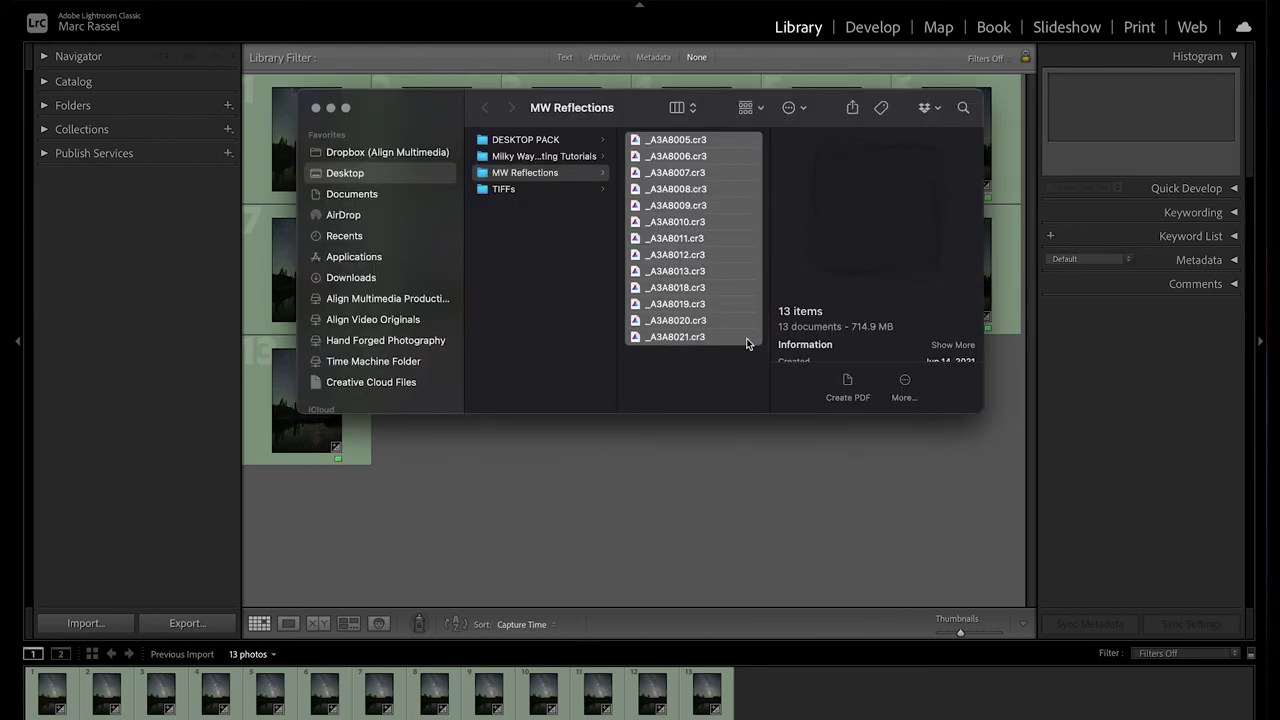
{"action": "left_click", "coordinate": [675, 394]}
{"action": "left_click", "coordinate": [543, 190]}
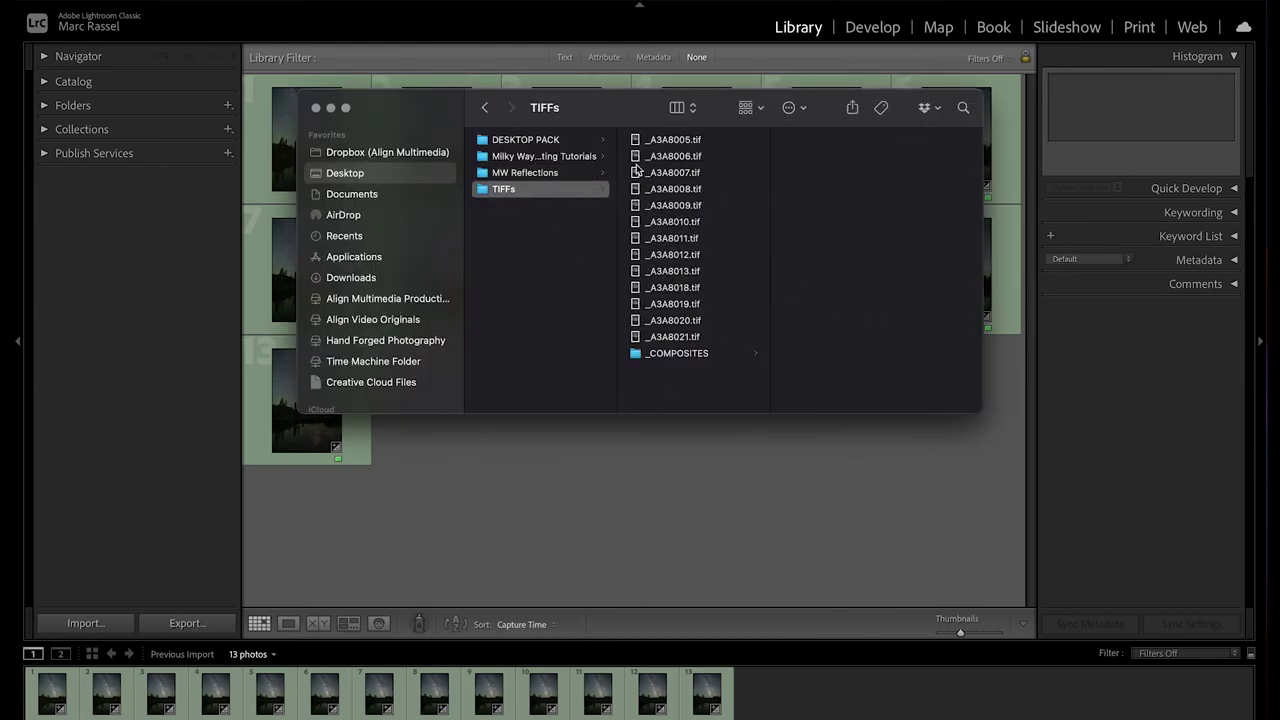
{"action": "left_click", "coordinate": [674, 351]}
{"action": "left_click_drag", "start_coordinate": [826, 198], "coordinate": [826, 145]}
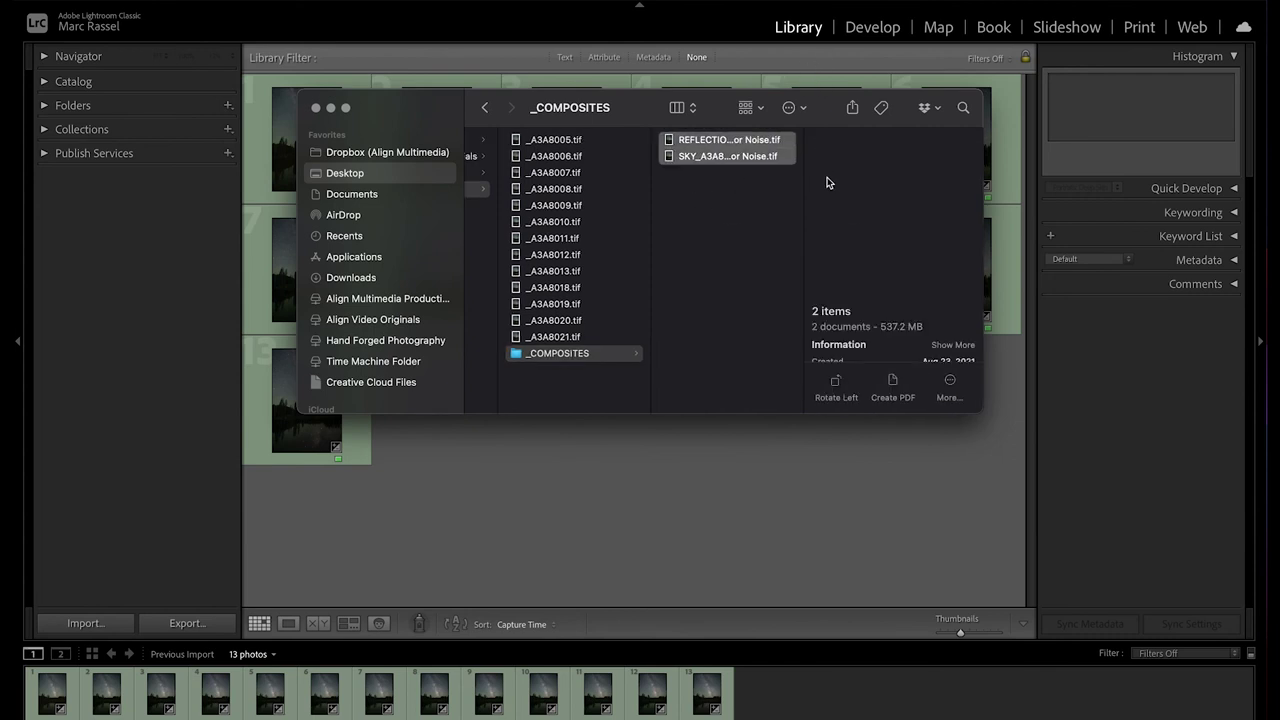
{"action": "left_click_drag", "start_coordinate": [703, 160], "coordinate": [745, 530]}
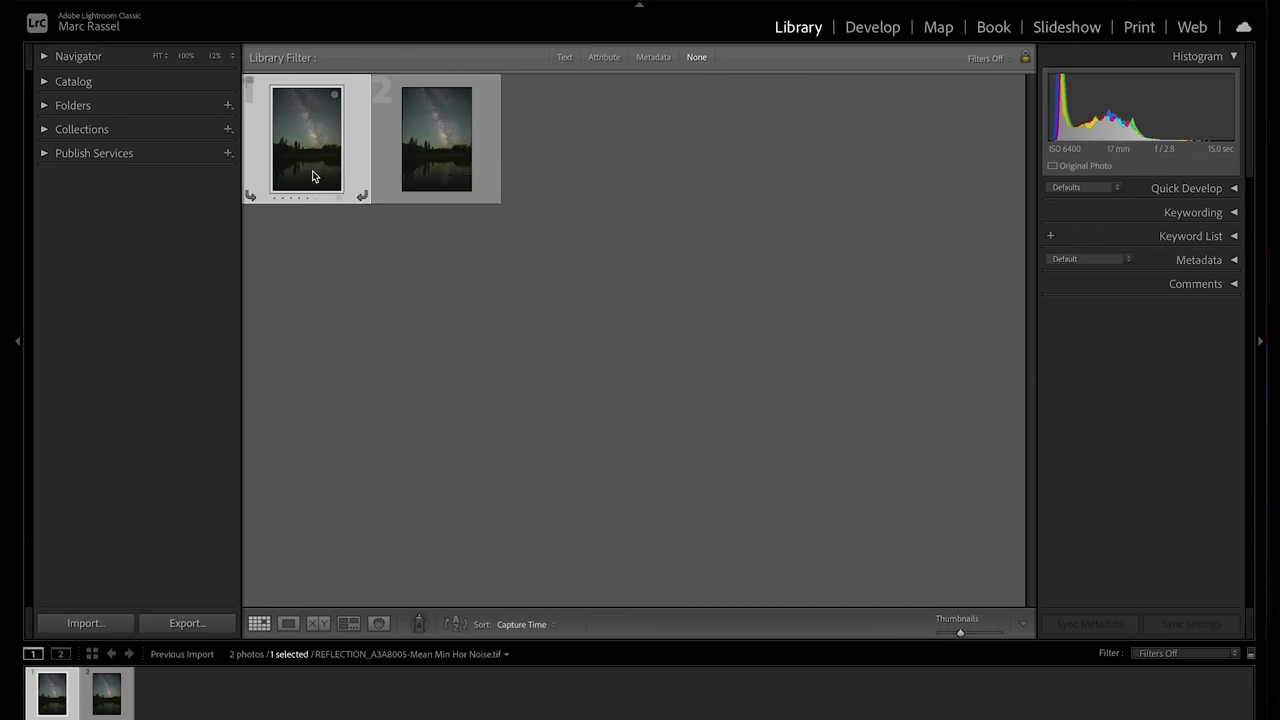
View the composites full size in Loupe view, starting with the SKY composite
{"action": "key", "text": "e"}
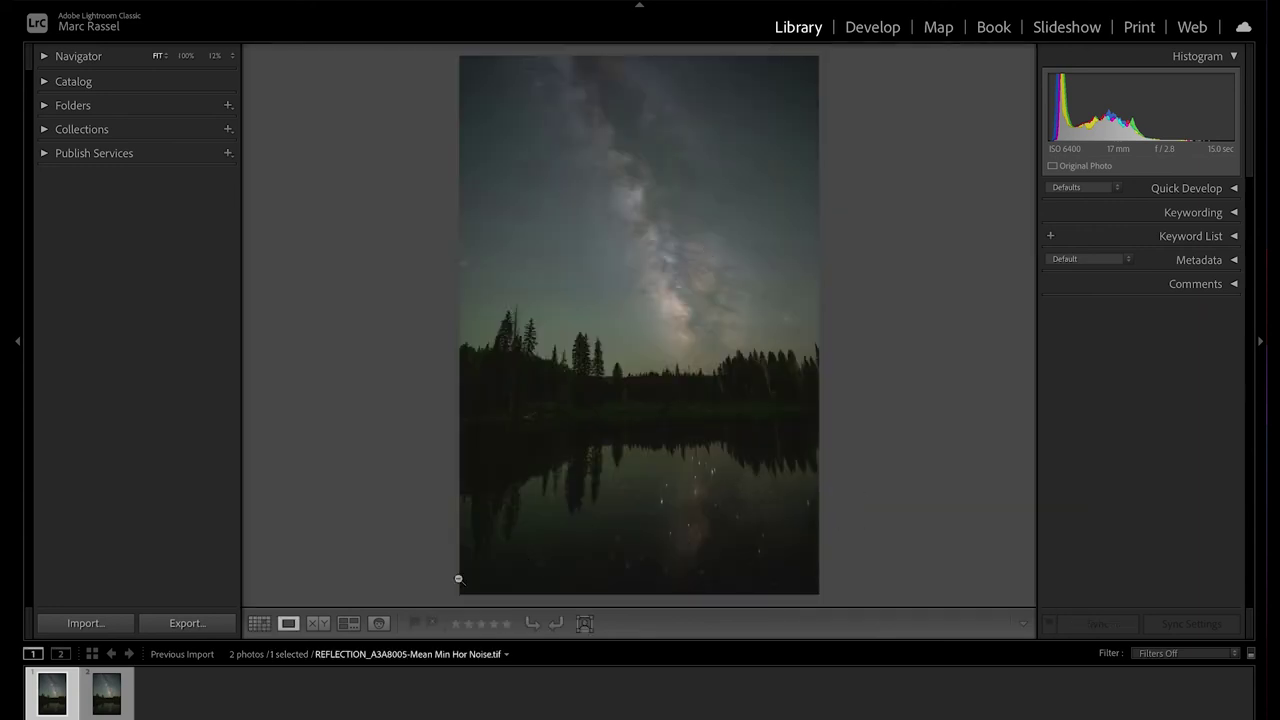
{"action": "left_click", "coordinate": [106, 694]}
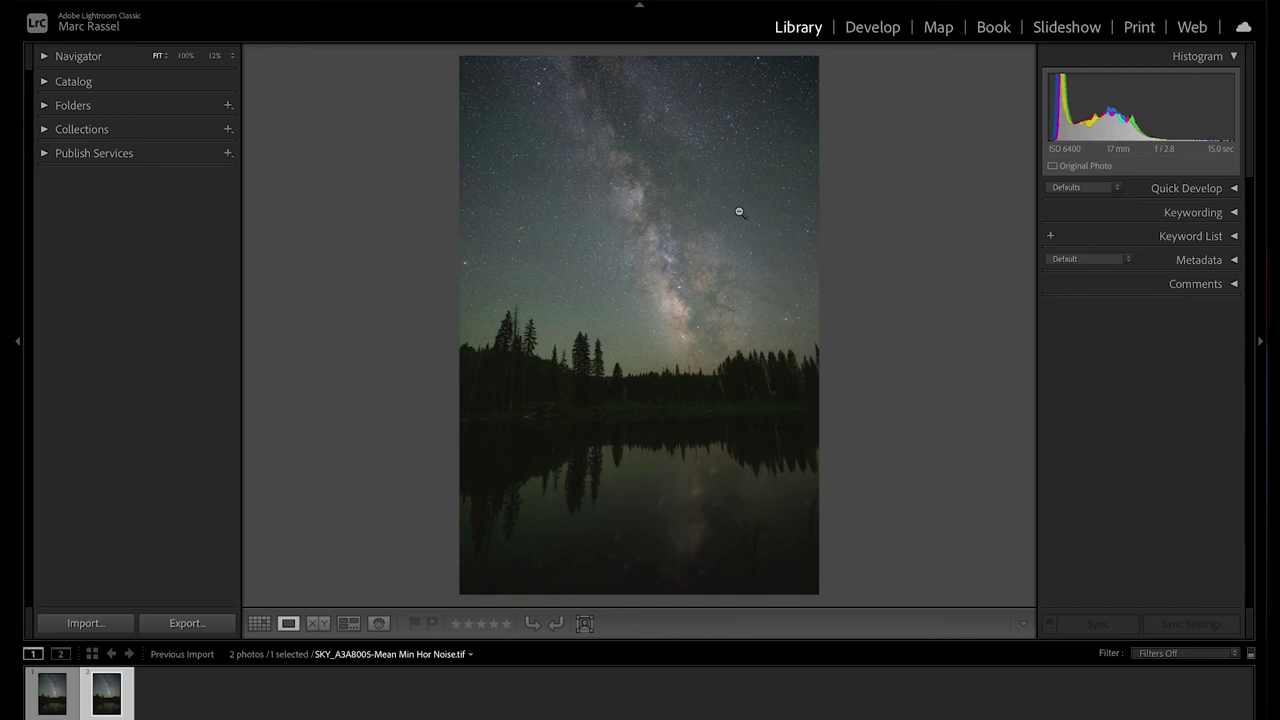
Select both composites and open them via Edit In > Open as Layers in Photoshop
{"action": "left_click", "coordinate": [50, 706]}
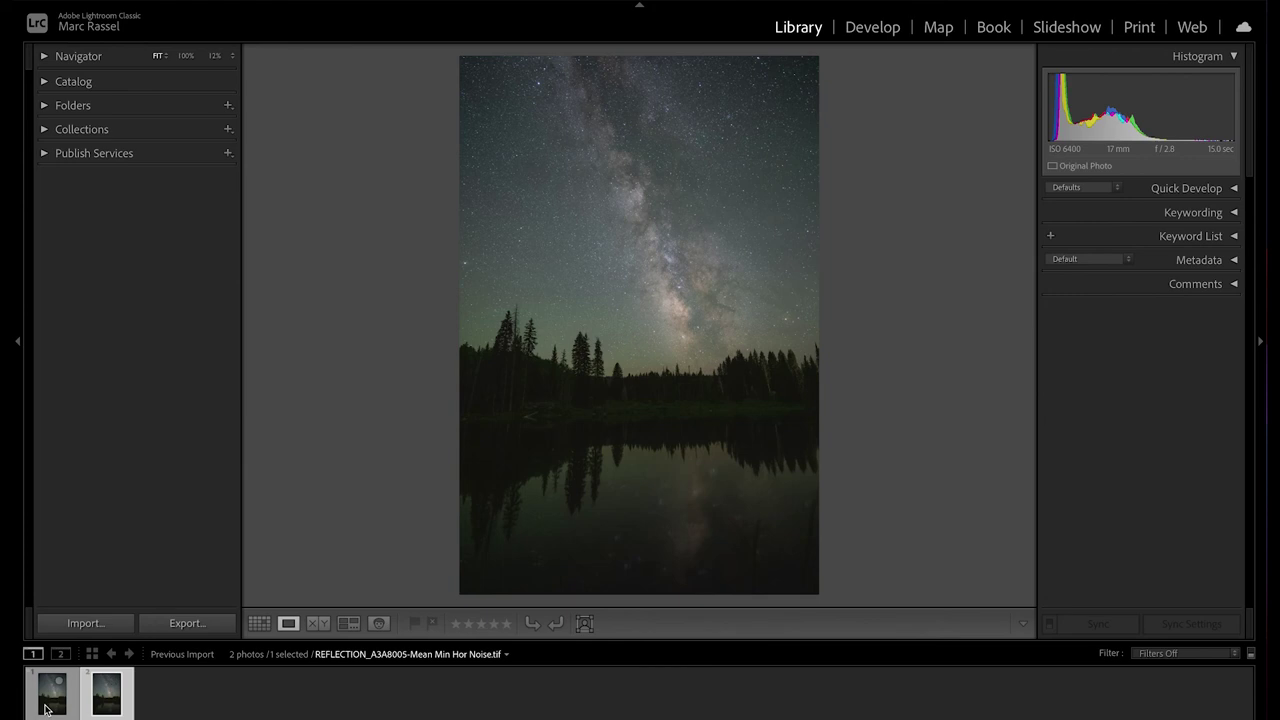
{"action": "key", "text": "ctrl+a"}
{"action": "left_click", "coordinate": [100, 705]}
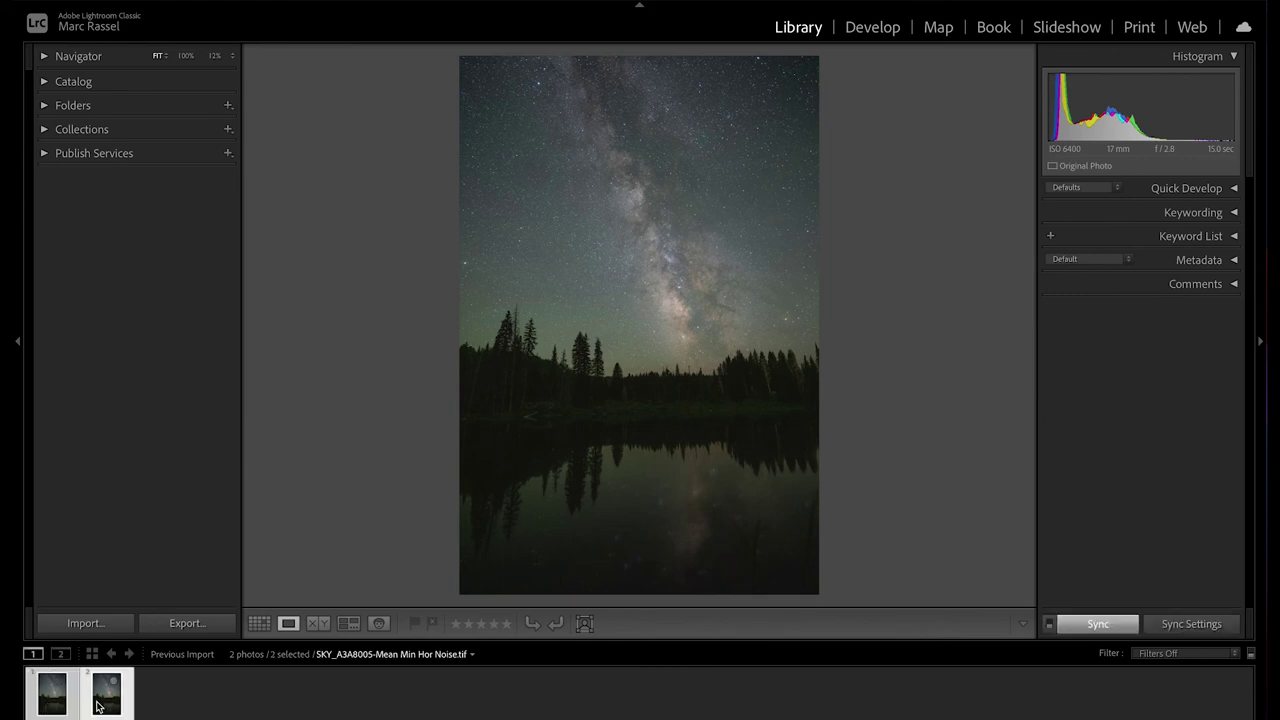
{"action": "left_click", "coordinate": [72, 704]}
{"action": "left_click", "coordinate": [97, 704]}
{"action": "right_click", "coordinate": [110, 703]}
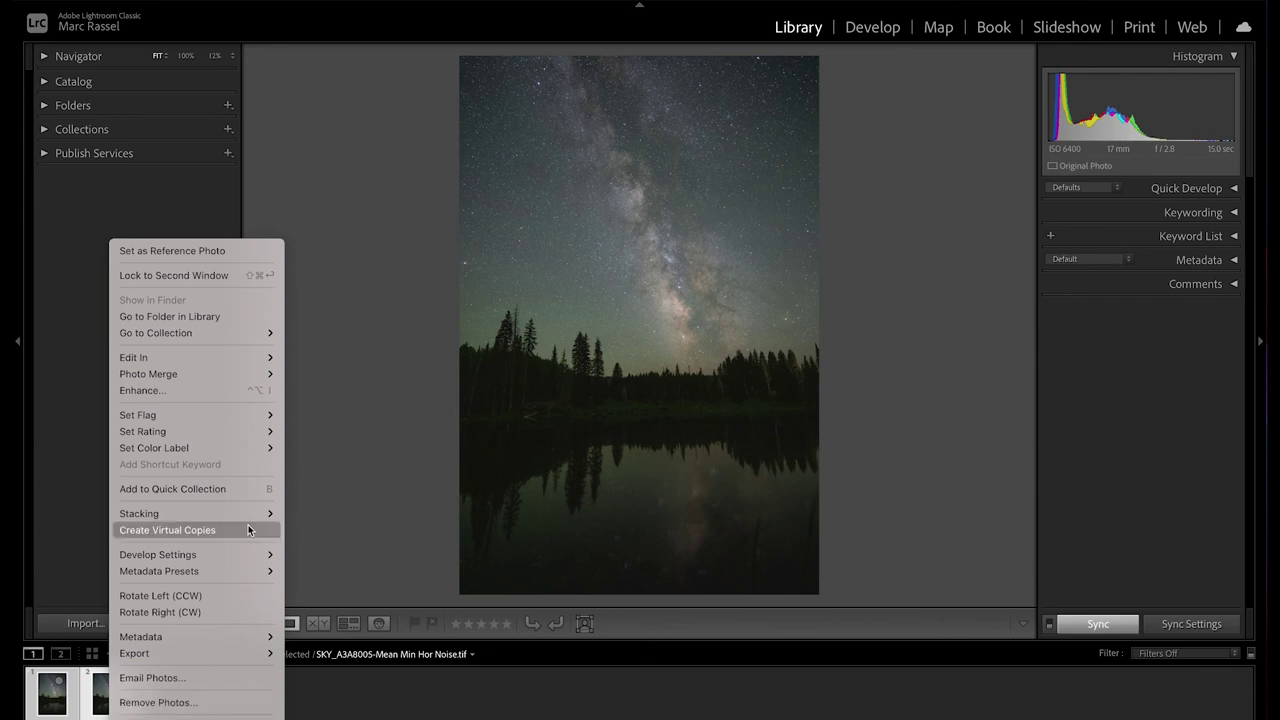
{"action": "mouse_move", "coordinate": [236, 364]}
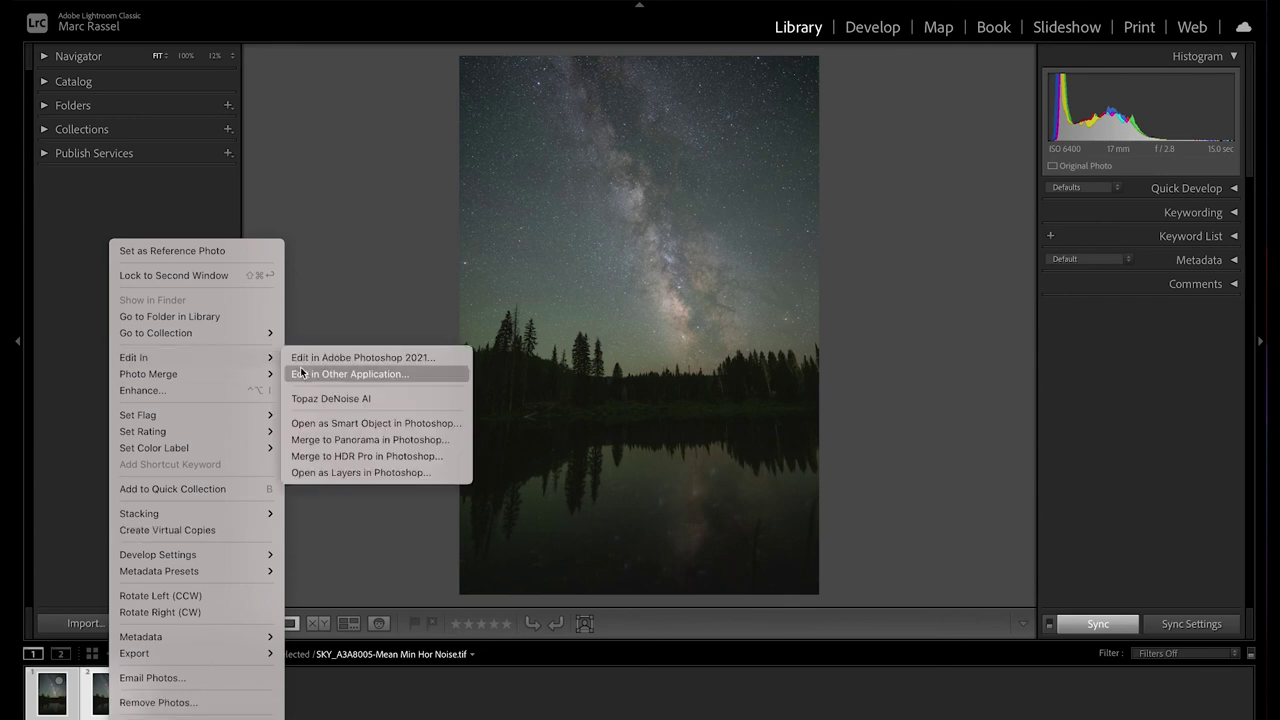
{"action": "left_click", "coordinate": [398, 474]}
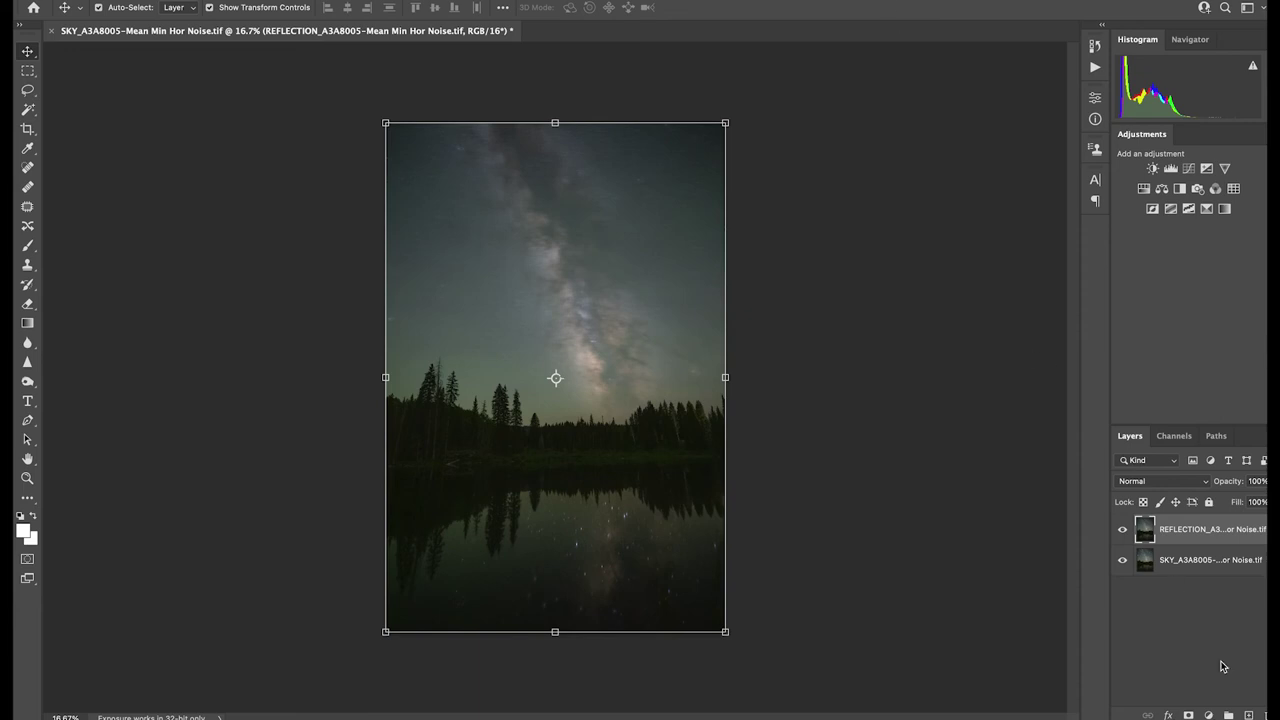
{"action": "left_click", "coordinate": [1195, 624]}
{"action": "left_click", "coordinate": [1122, 530]}
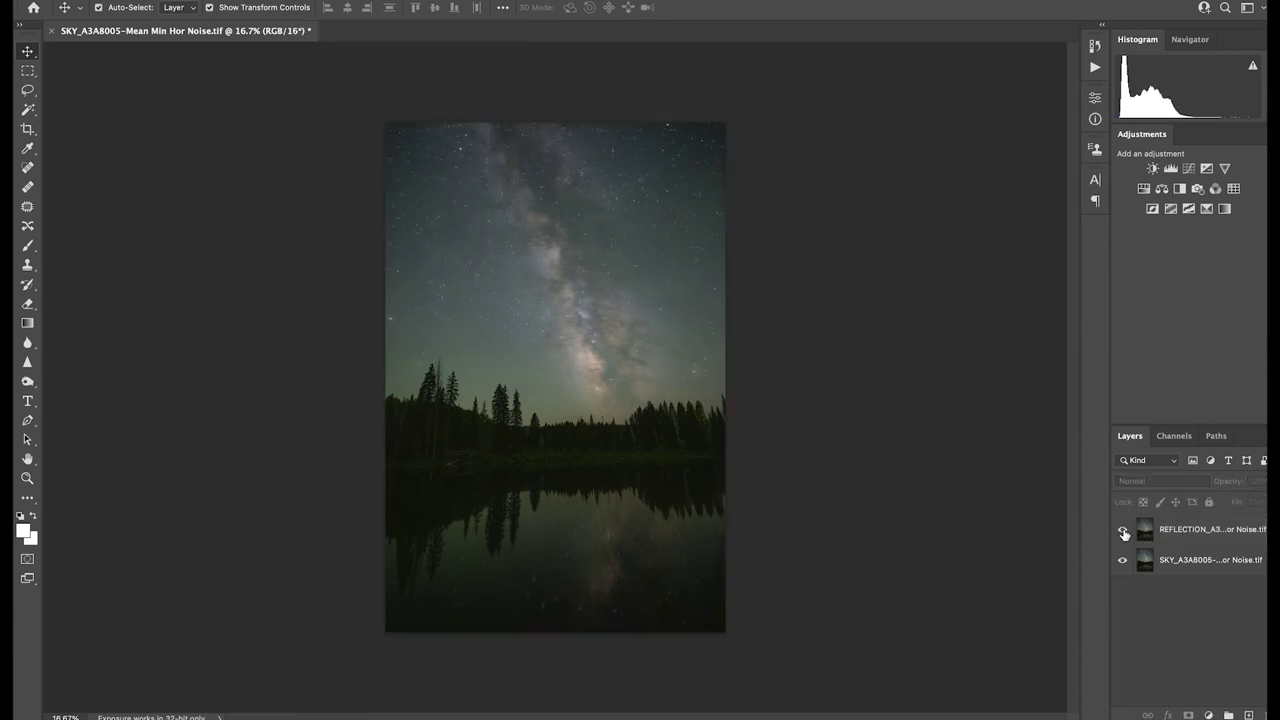
{"action": "left_click", "coordinate": [1122, 560]}
{"action": "left_click", "coordinate": [1122, 560]}
{"action": "left_click", "coordinate": [1123, 532]}
{"action": "left_click", "coordinate": [1123, 532]}
{"action": "left_click", "coordinate": [1119, 533]}
{"action": "left_click", "coordinate": [1121, 535]}
{"action": "left_click", "coordinate": [1188, 541]}
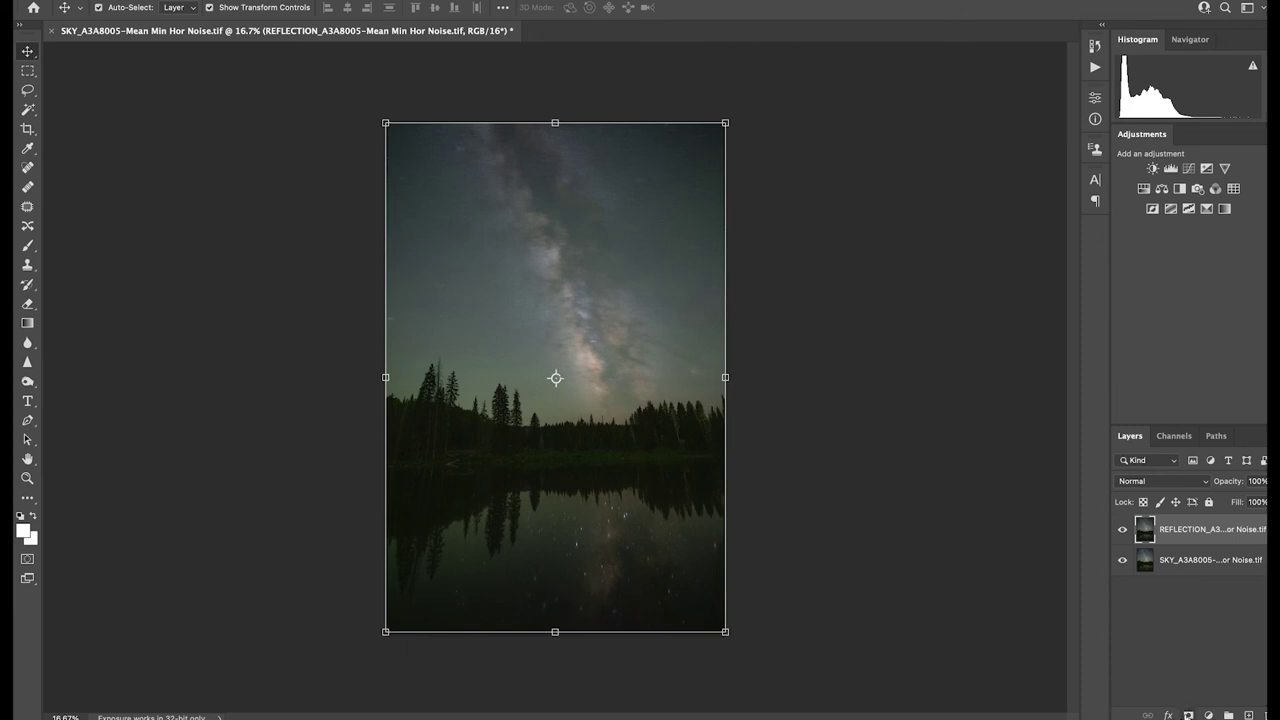
Add a white mask to the REFLECTION layer and set a black 1040 px brush at 0% hardness
{"action": "left_click", "coordinate": [1188, 716]}
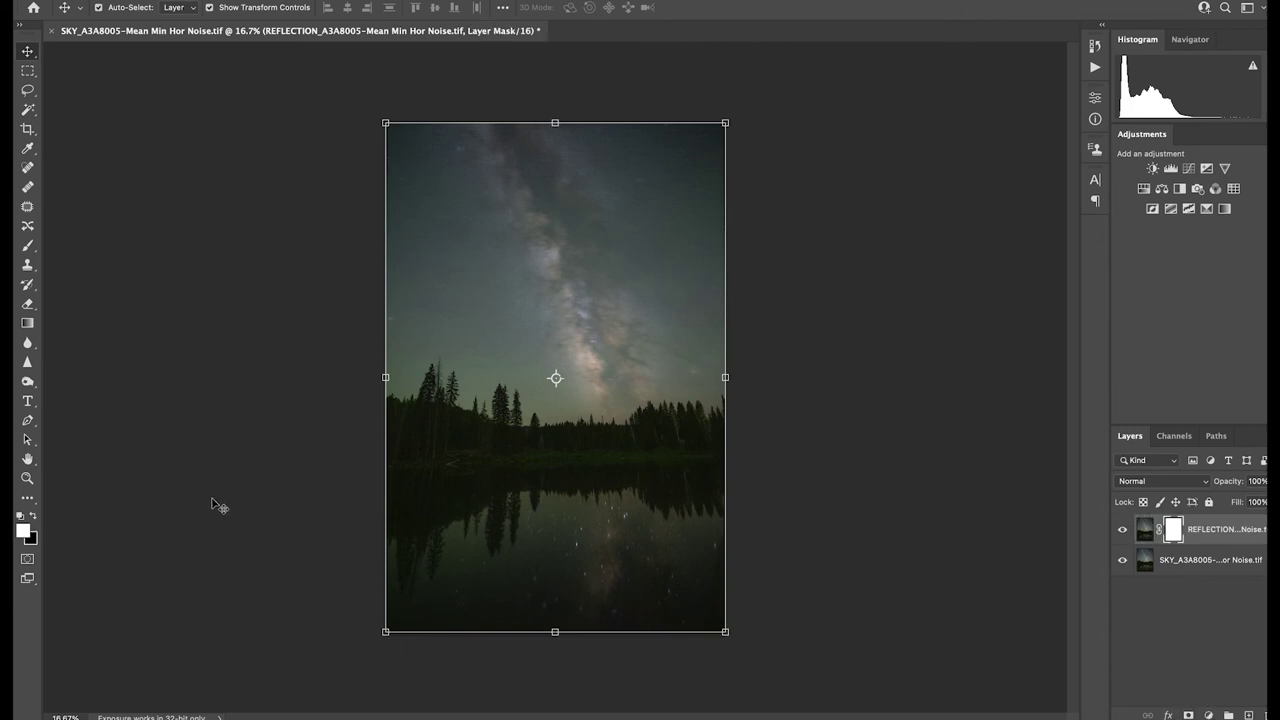
{"action": "left_click", "coordinate": [28, 246]}
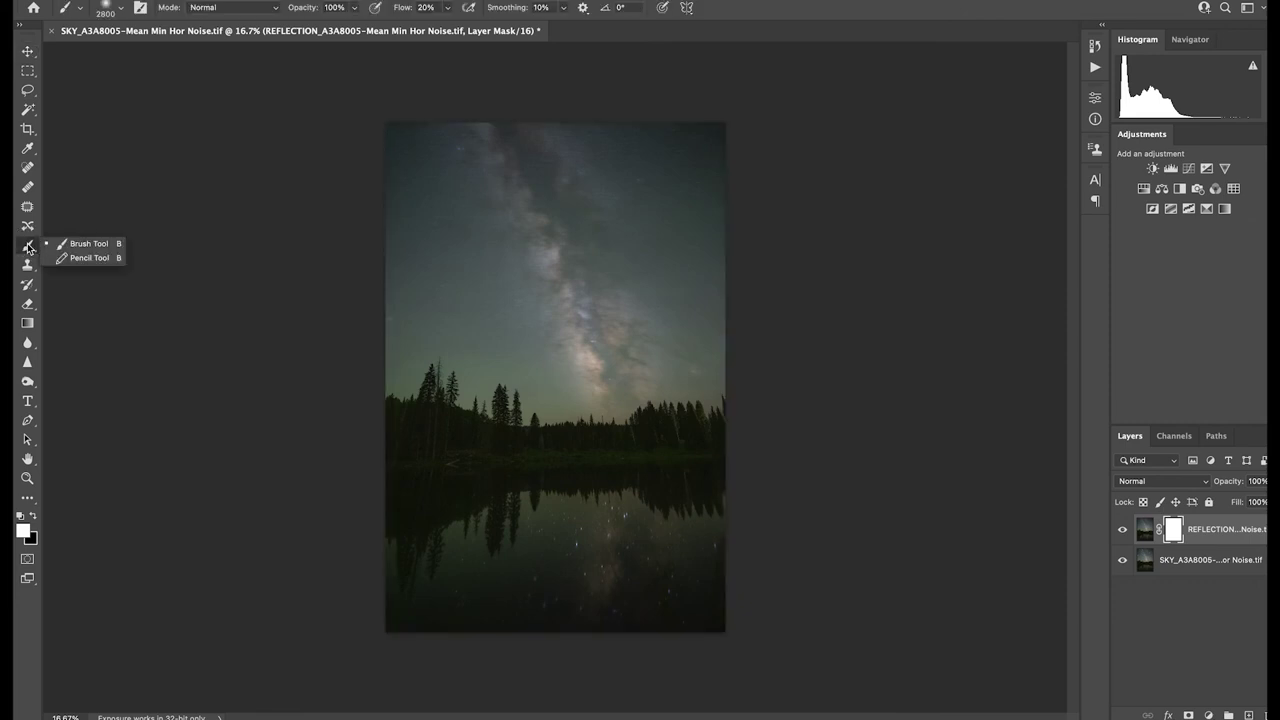
{"action": "right_click", "coordinate": [506, 340]}
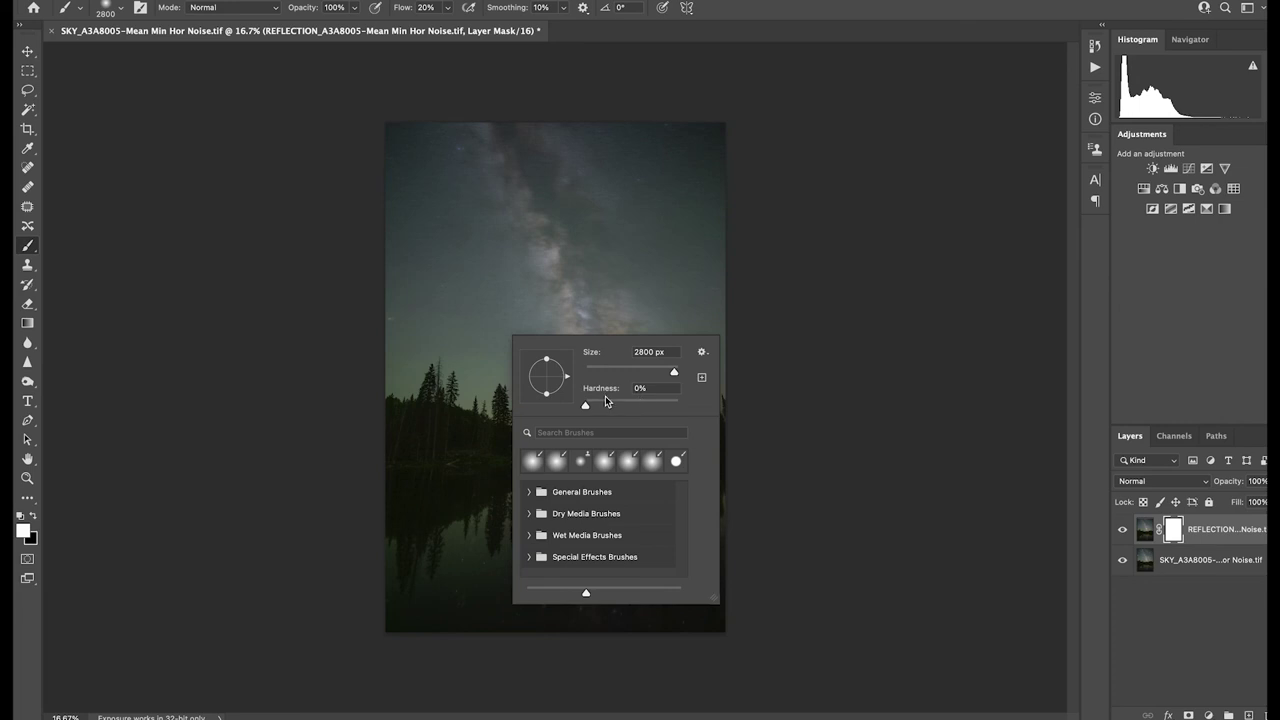
{"action": "key", "text": "Tab"}
{"action": "mouse_move", "coordinate": [678, 374]}
{"action": "left_mouse_down"}
{"action": "mouse_move", "coordinate": [630, 372]}
{"action": "mouse_move", "coordinate": [670, 372]}
{"action": "left_mouse_up"}
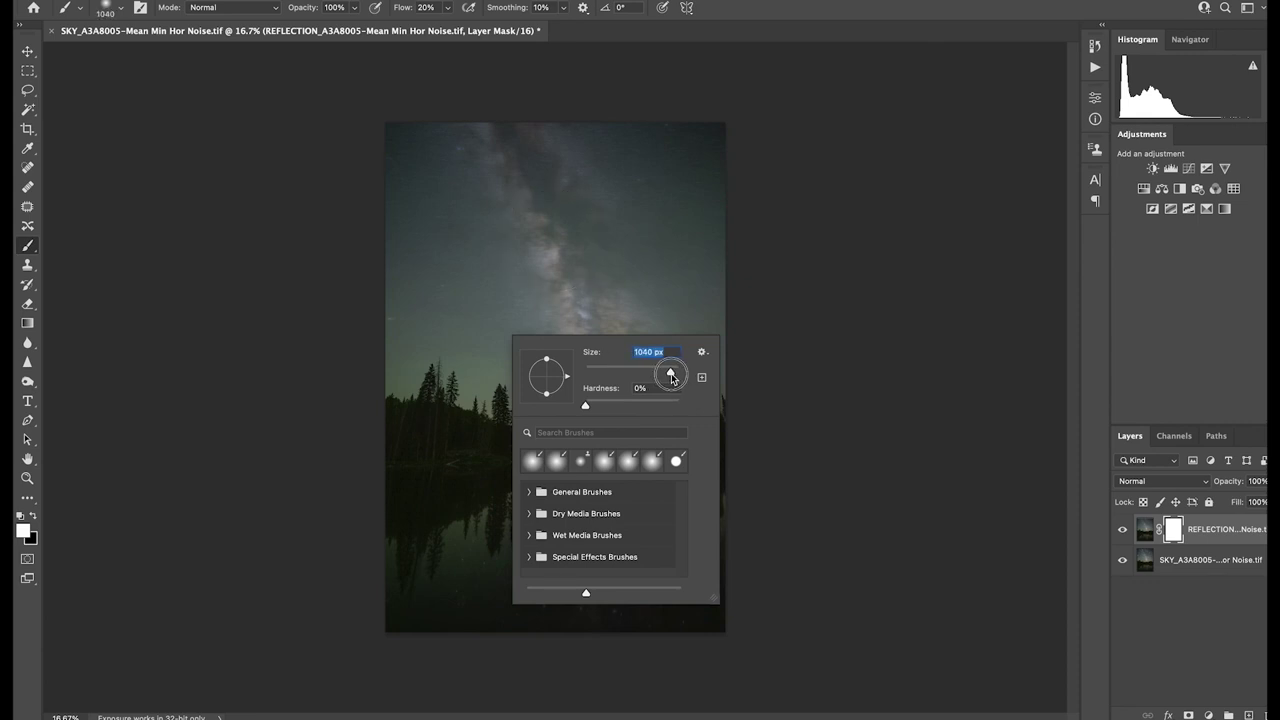
{"action": "left_click", "coordinate": [804, 285]}
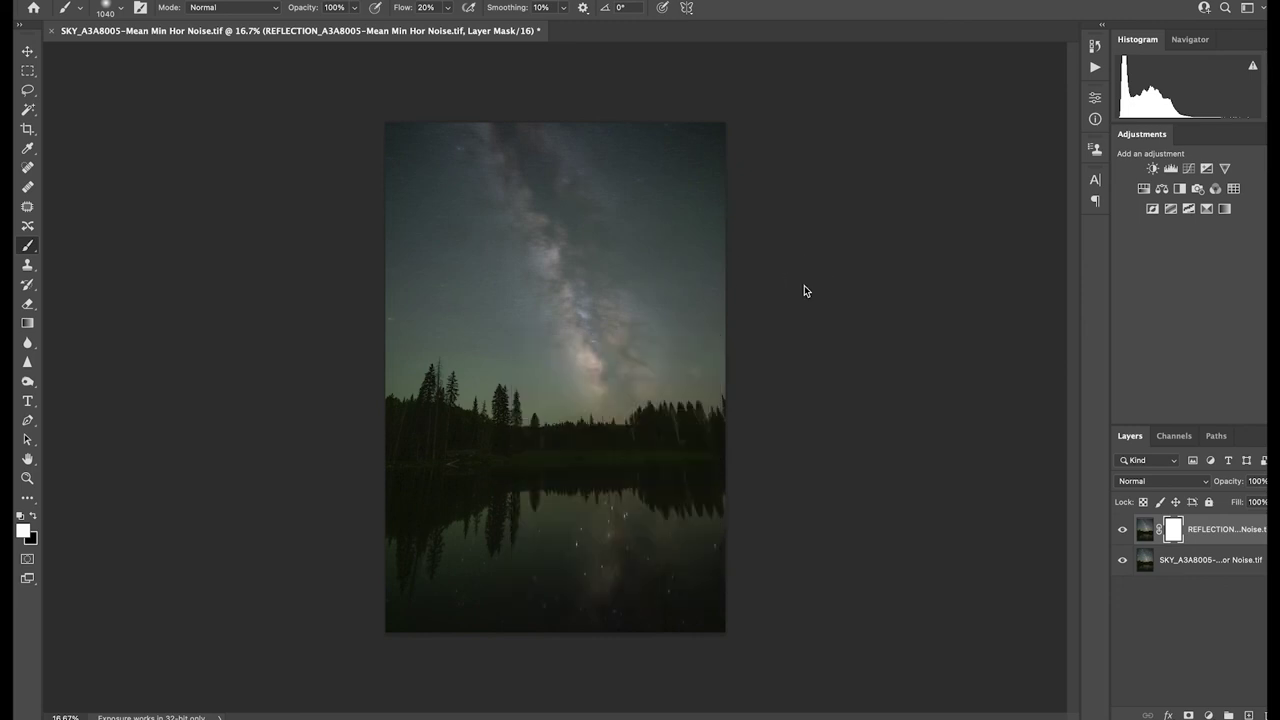
{"action": "left_click", "coordinate": [33, 516]}
Paint black on the REFLECTION mask above the treeline to reveal the stars, then zoom out to fit
{"action": "key", "text": "ctrl+plus"}
{"action": "key", "text": "ctrl+plus"}
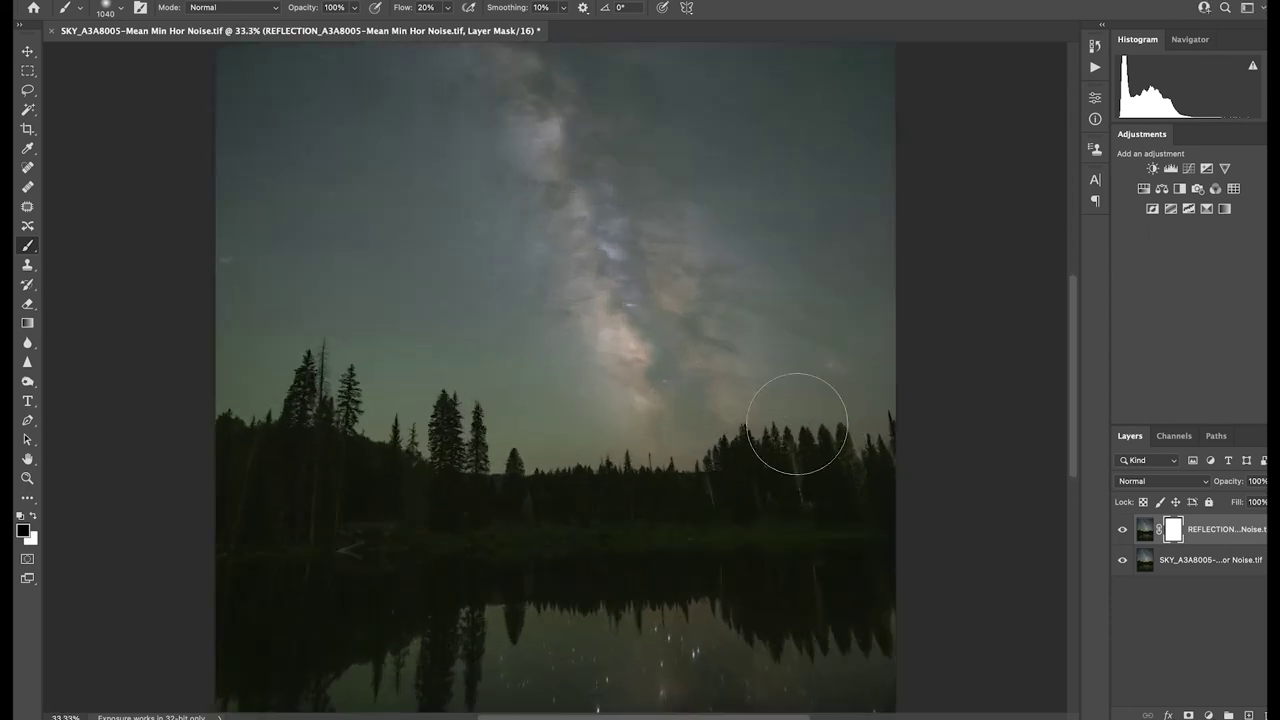
{"action": "mouse_move", "coordinate": [797, 423]}
{"action": "left_mouse_down"}
{"action": "mouse_move", "coordinate": [695, 413]}
{"action": "mouse_move", "coordinate": [866, 425]}
{"action": "mouse_move", "coordinate": [644, 427]}
{"action": "mouse_move", "coordinate": [948, 418]}
{"action": "mouse_move", "coordinate": [547, 432]}
{"action": "mouse_move", "coordinate": [438, 426]}
{"action": "mouse_move", "coordinate": [495, 427]}
{"action": "mouse_move", "coordinate": [360, 381]}
{"action": "mouse_move", "coordinate": [125, 378]}
{"action": "mouse_move", "coordinate": [147, 344]}
{"action": "mouse_move", "coordinate": [593, 375]}
{"action": "mouse_move", "coordinate": [761, 363]}
{"action": "mouse_move", "coordinate": [702, 337]}
{"action": "left_mouse_up"}
{"action": "scroll", "coordinate": [903, 306], "scroll_direction": "up", "scroll_amount": 5}
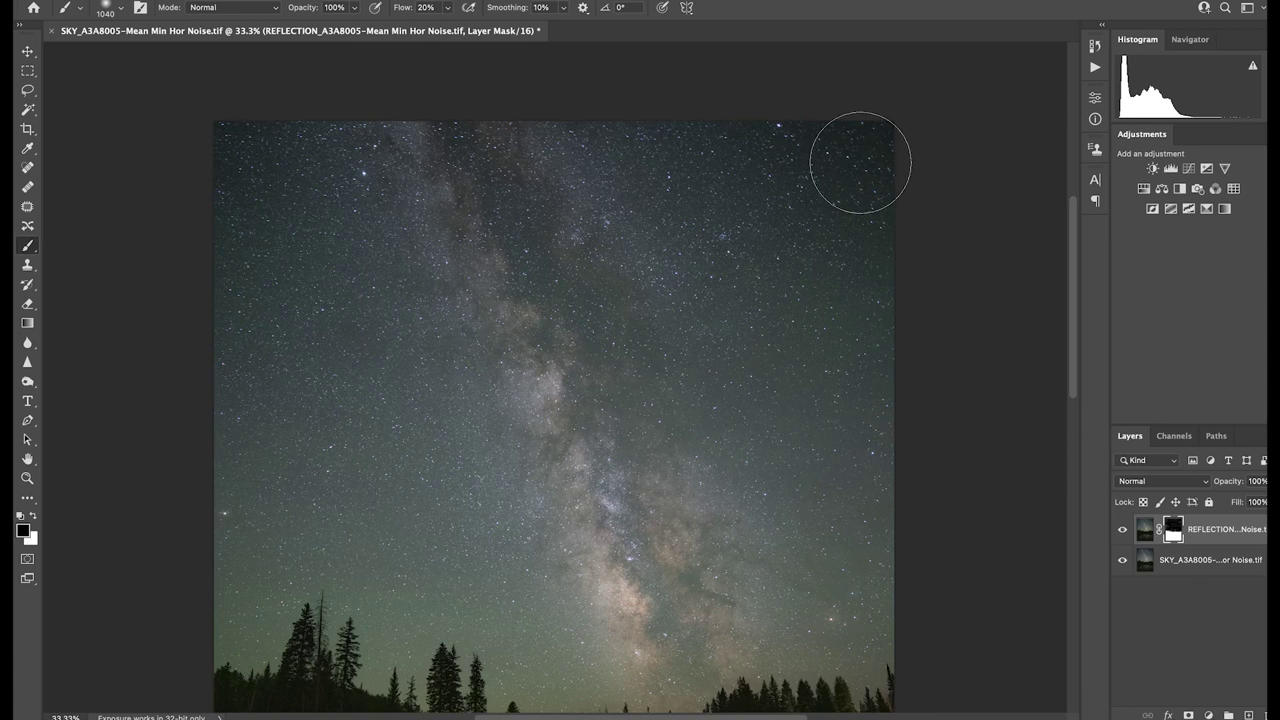
{"action": "key", "text": "super+minus"}
{"action": "scroll", "coordinate": [808, 289], "scroll_direction": "down", "scroll_amount": 9}
{"action": "scroll", "coordinate": [808, 289], "scroll_direction": "up", "scroll_amount": 4}
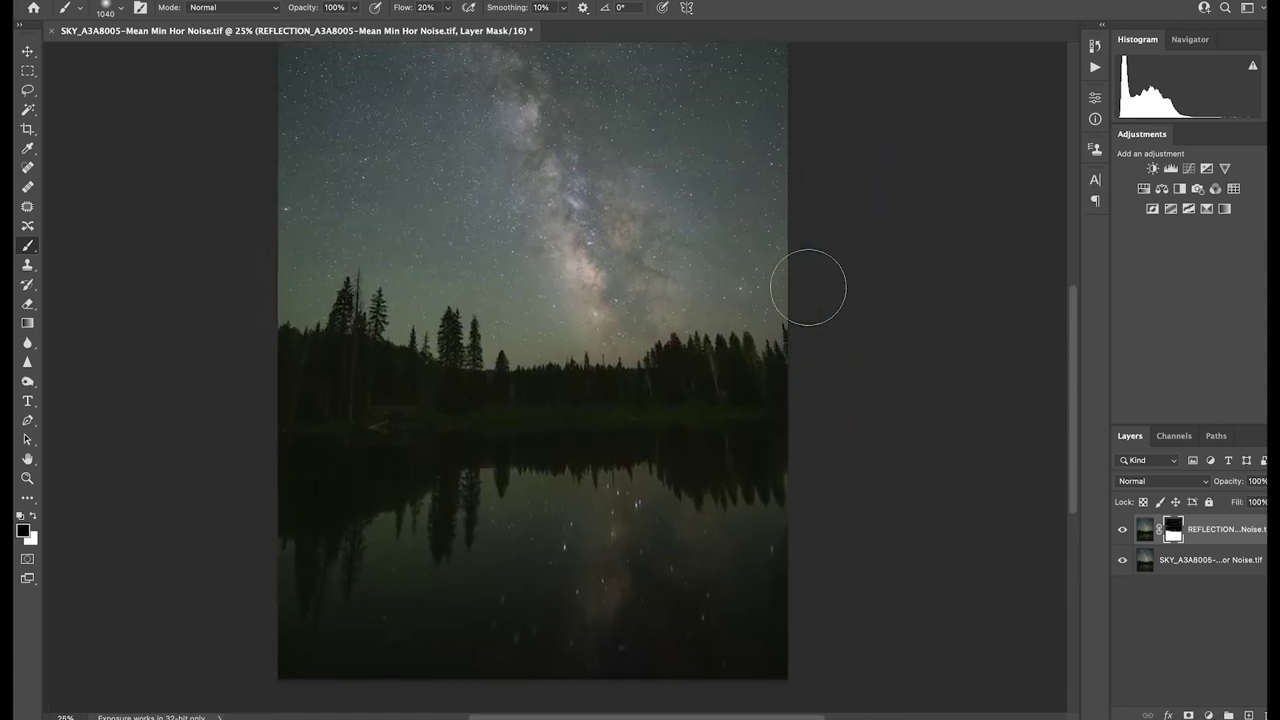
{"action": "key", "text": "super+minus"}
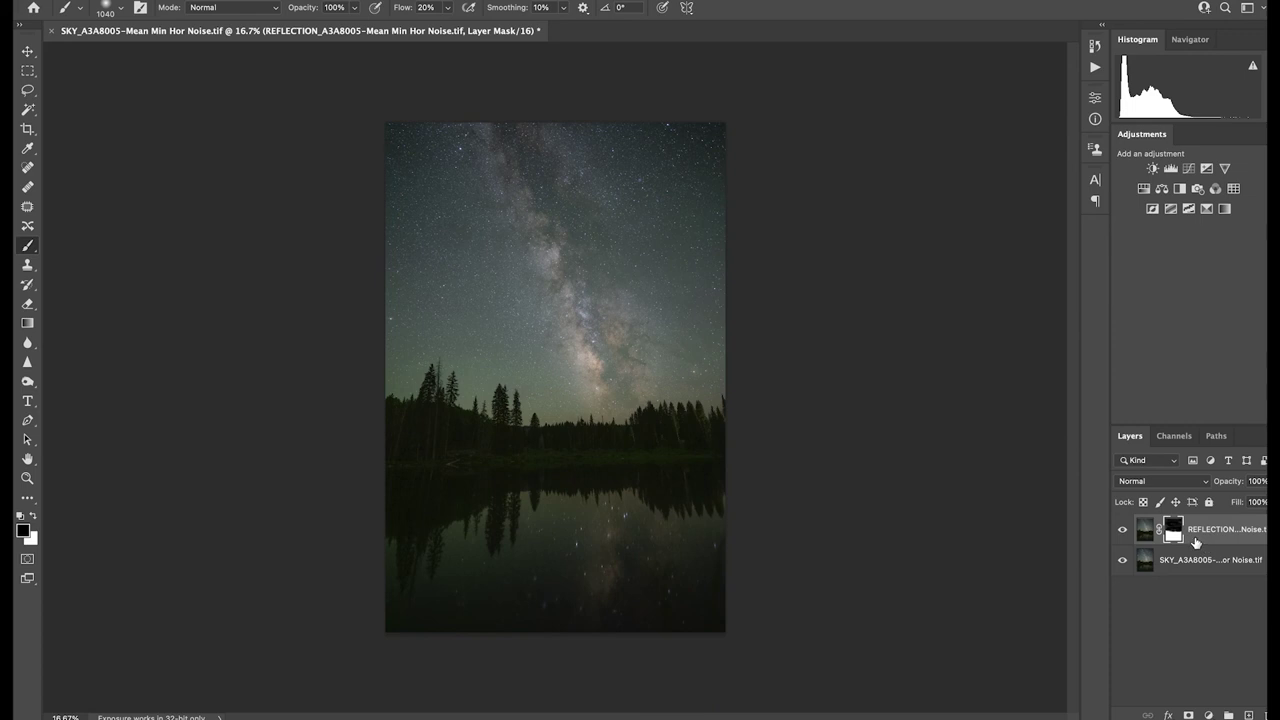
{"action": "left_click", "coordinate": [1174, 437]}
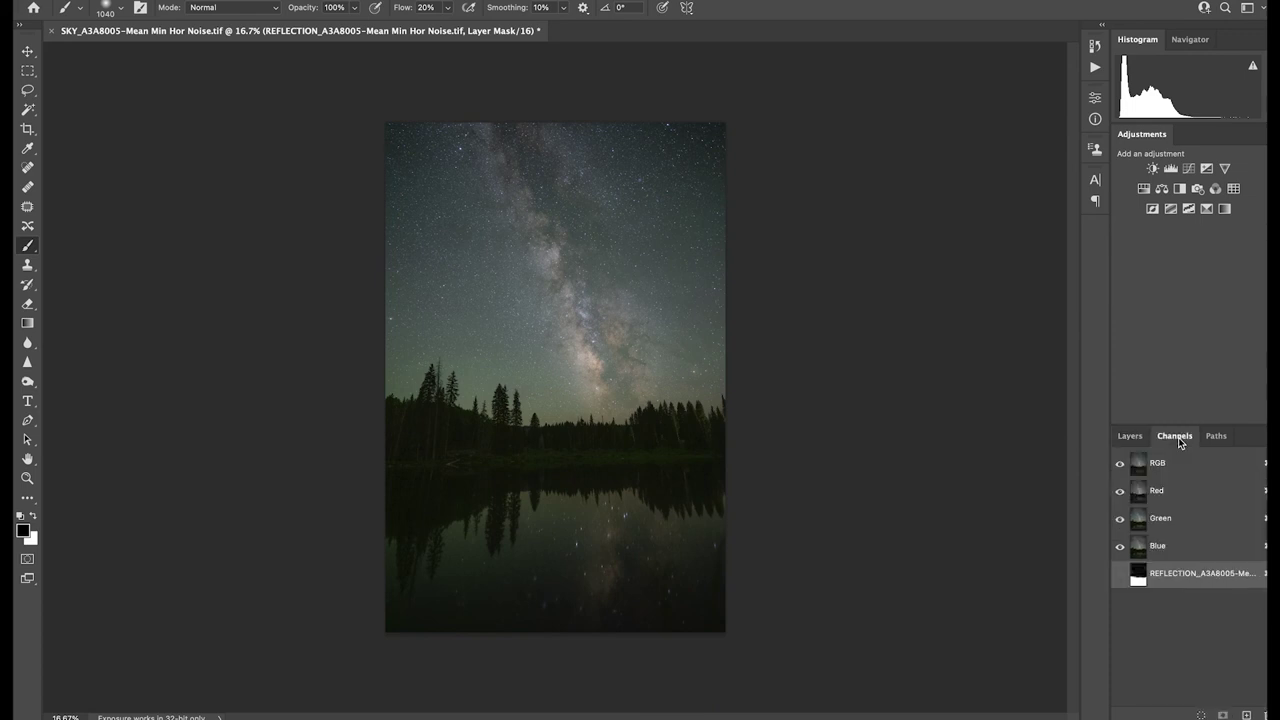
With only the mask channel visible, paint its grey sky patches solid black, then restore RGB view
{"action": "left_click", "coordinate": [1120, 578]}
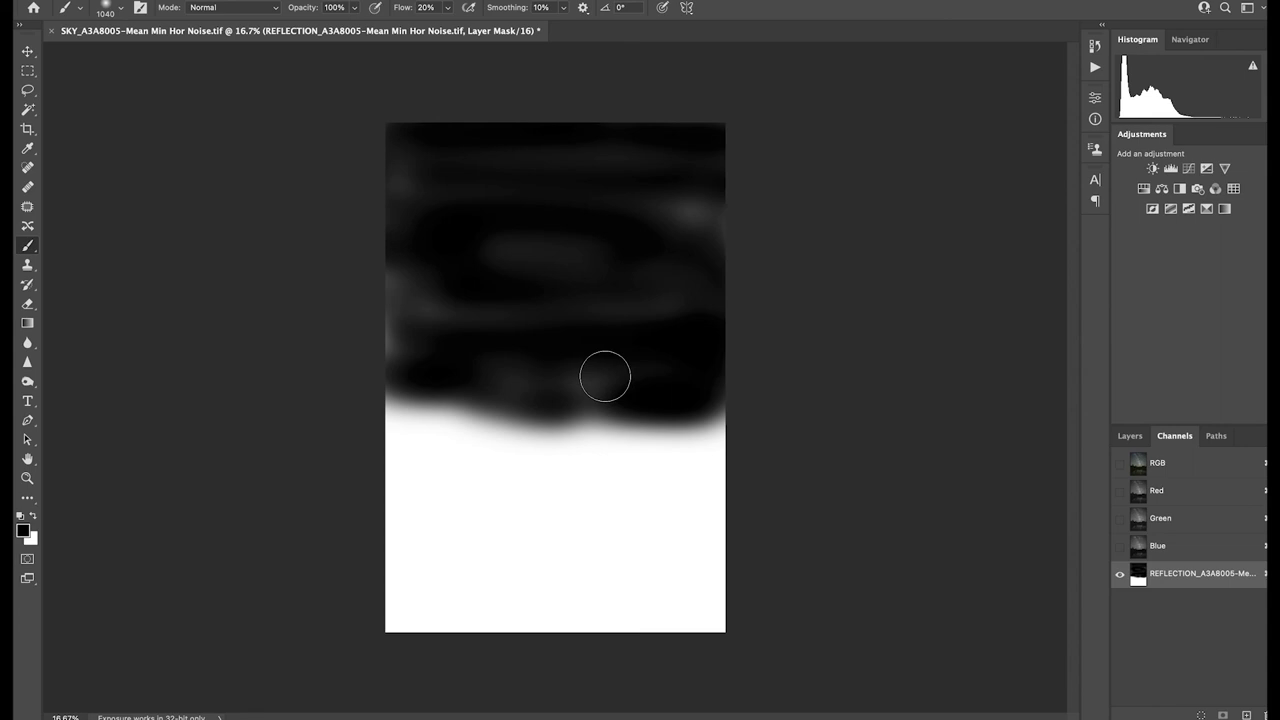
{"action": "mouse_move", "coordinate": [600, 383]}
{"action": "left_mouse_down"}
{"action": "mouse_move", "coordinate": [229, 263]}
{"action": "mouse_move", "coordinate": [431, 337]}
{"action": "mouse_move", "coordinate": [392, 292]}
{"action": "left_mouse_up"}
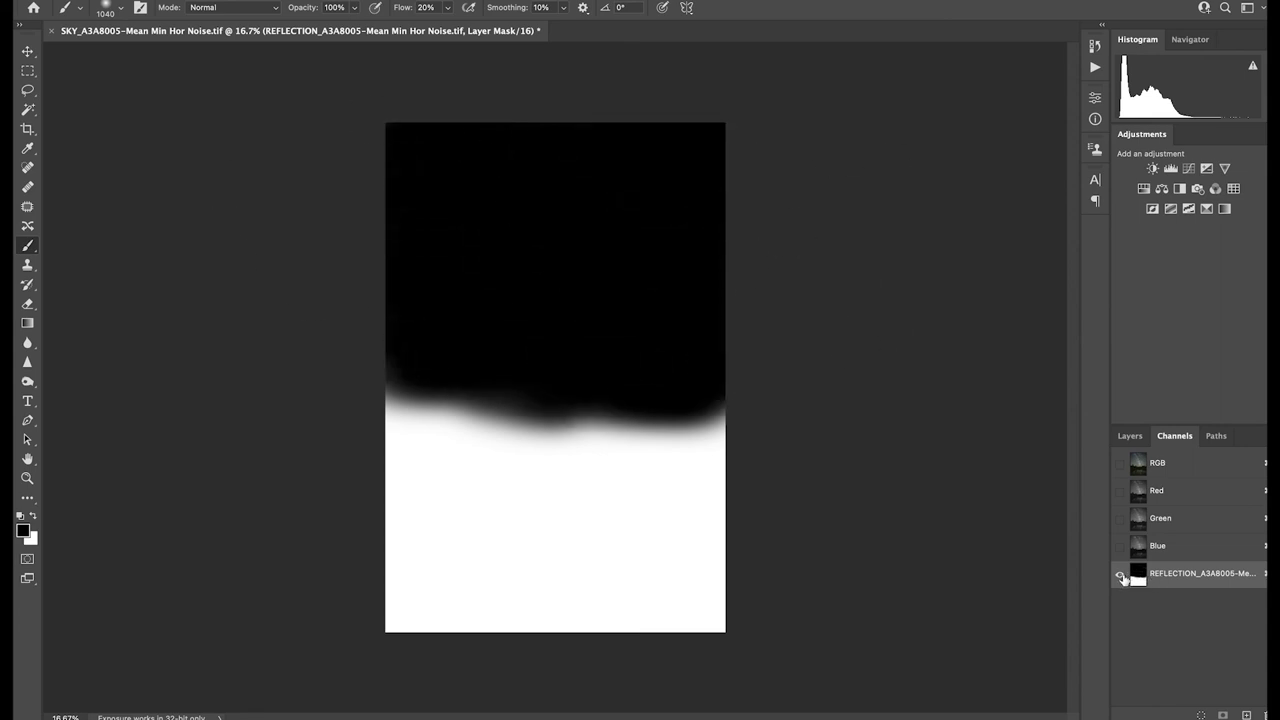
{"action": "left_click", "coordinate": [1120, 463]}
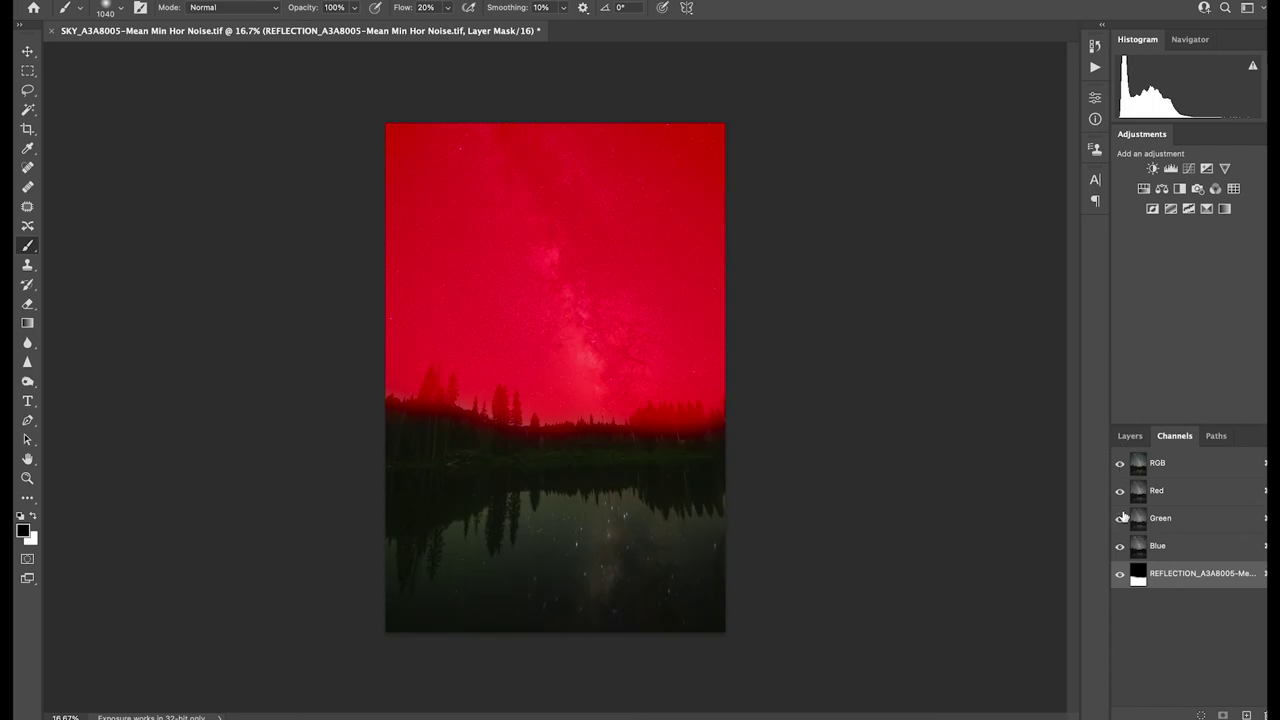
{"action": "left_click", "coordinate": [1120, 575]}
{"action": "left_click", "coordinate": [1130, 437]}
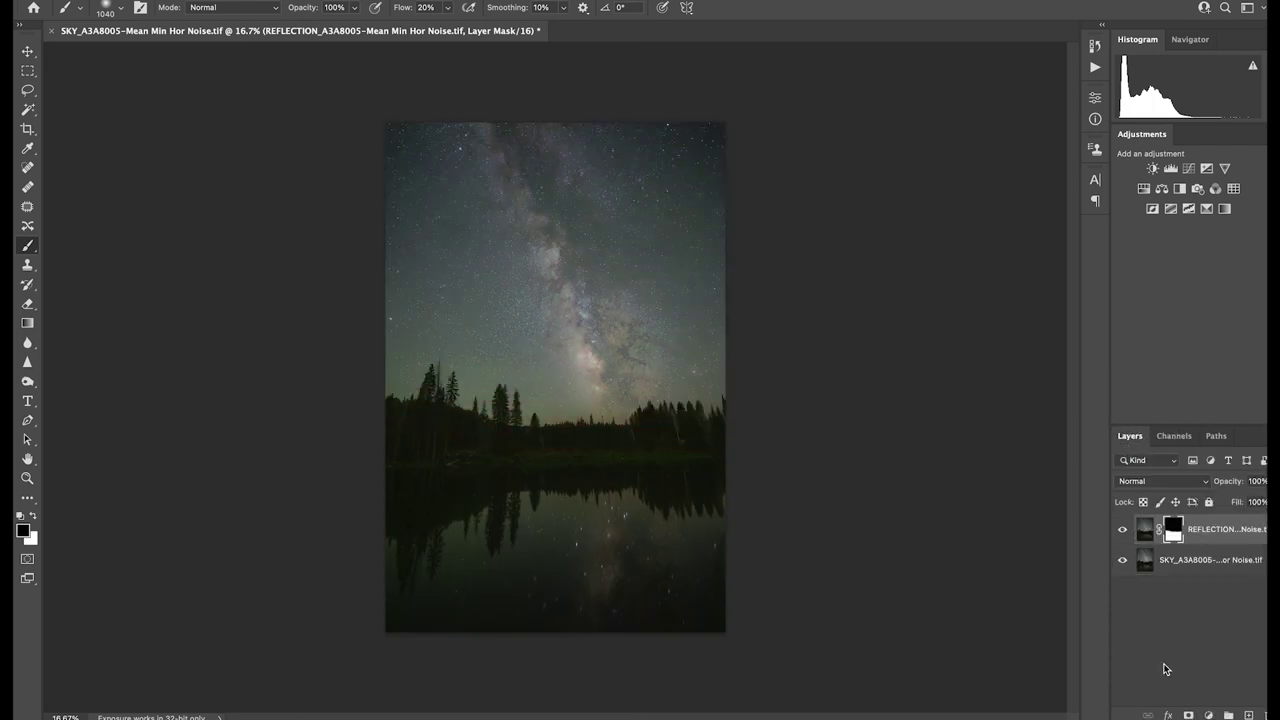
Deselect the layers, save the blend as REFLECTION_A3A8005-Mean Min Hor Noise-Edit.tif, and switch to Lightroom Classic
{"action": "left_click", "coordinate": [1164, 656]}
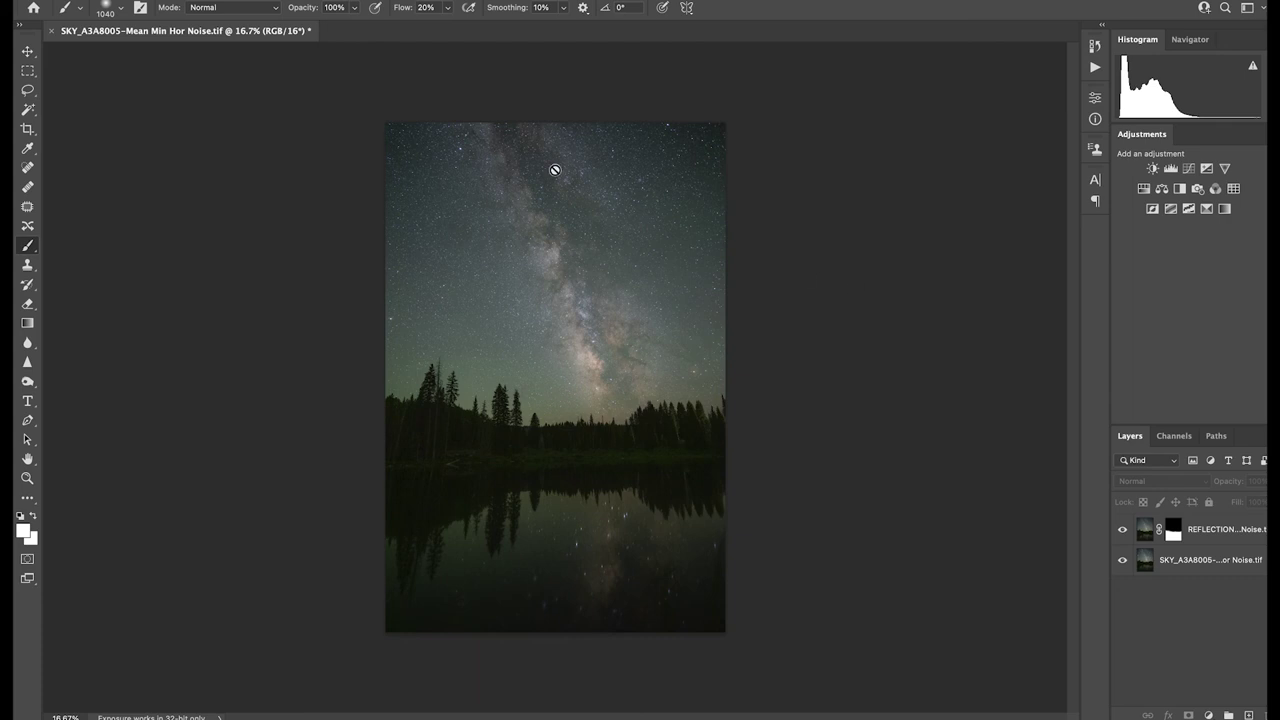
{"action": "key", "text": "ctrl+s"}
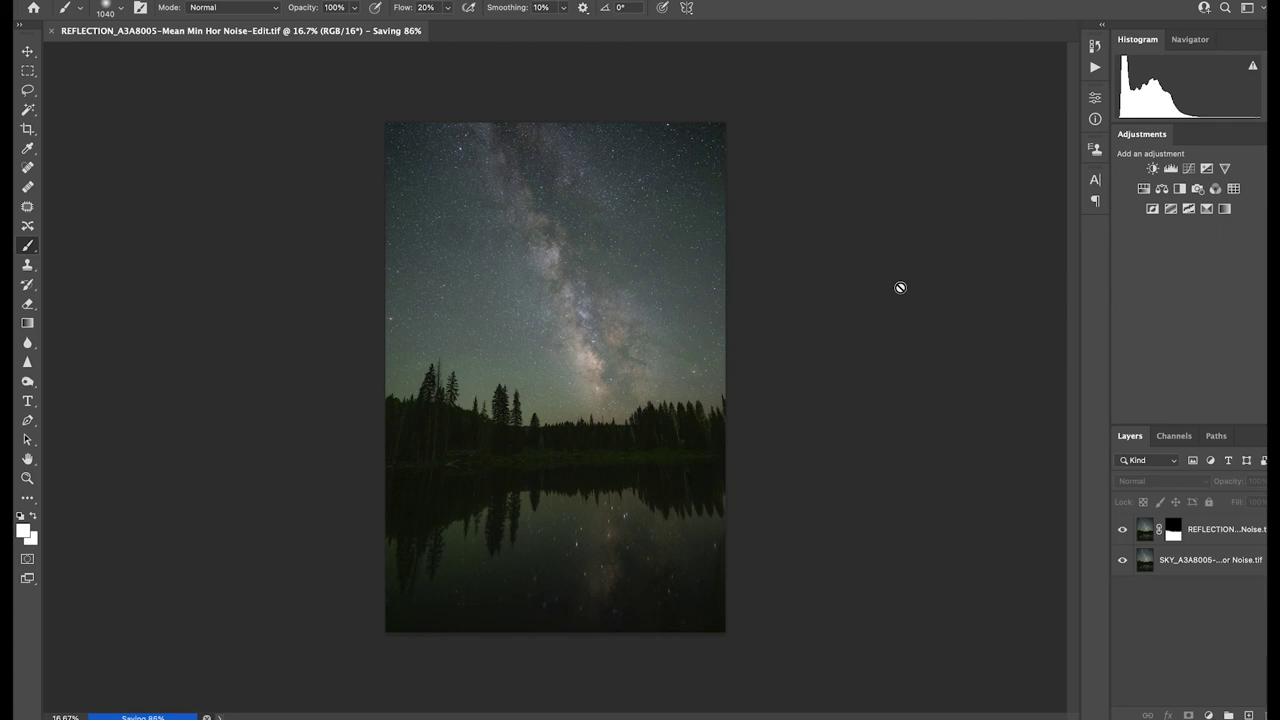
{"action": "key", "text": "super+Tab"}
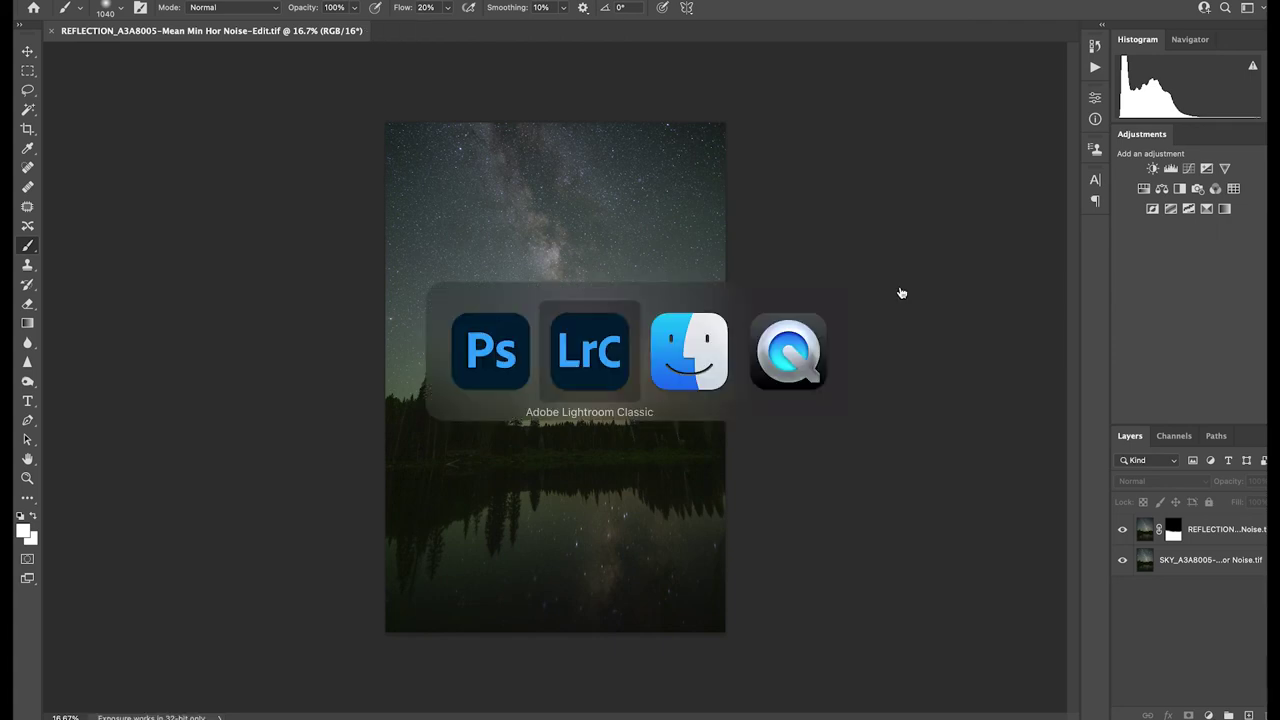
{"action": "left_click", "coordinate": [617, 374]}
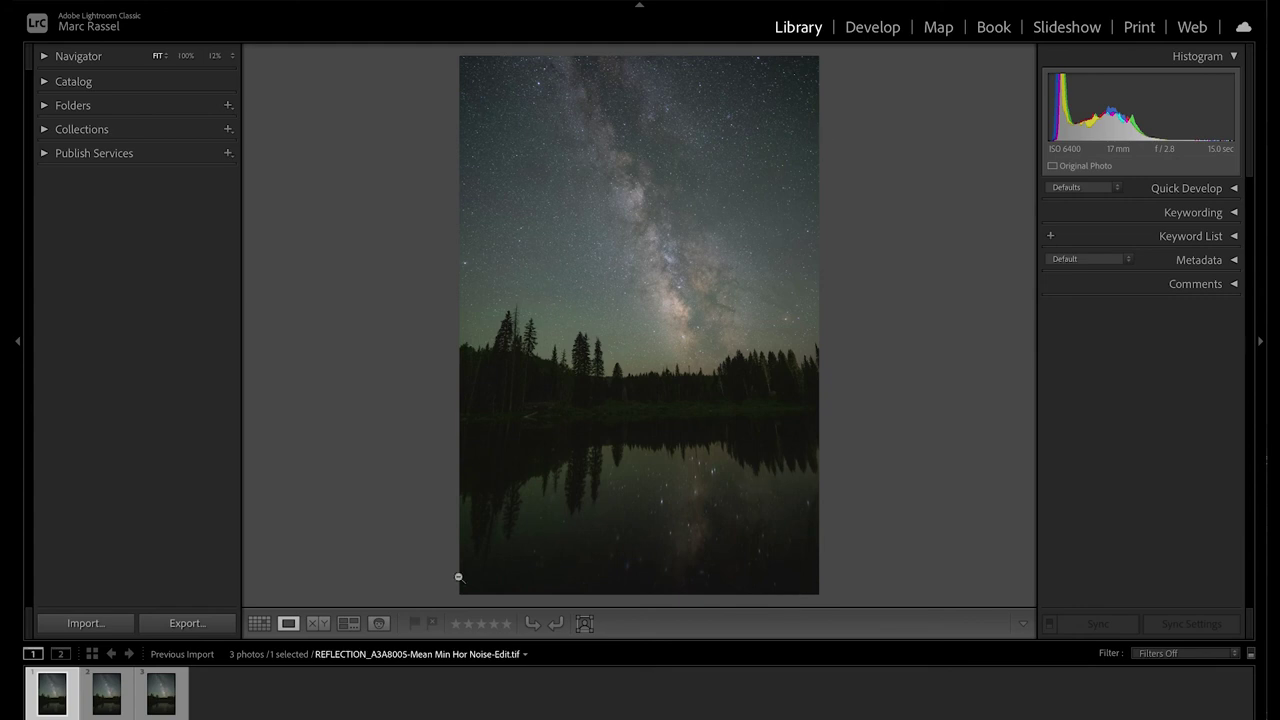
Give the edited composite thumbnail a red colour label
{"action": "right_click", "coordinate": [50, 698]}
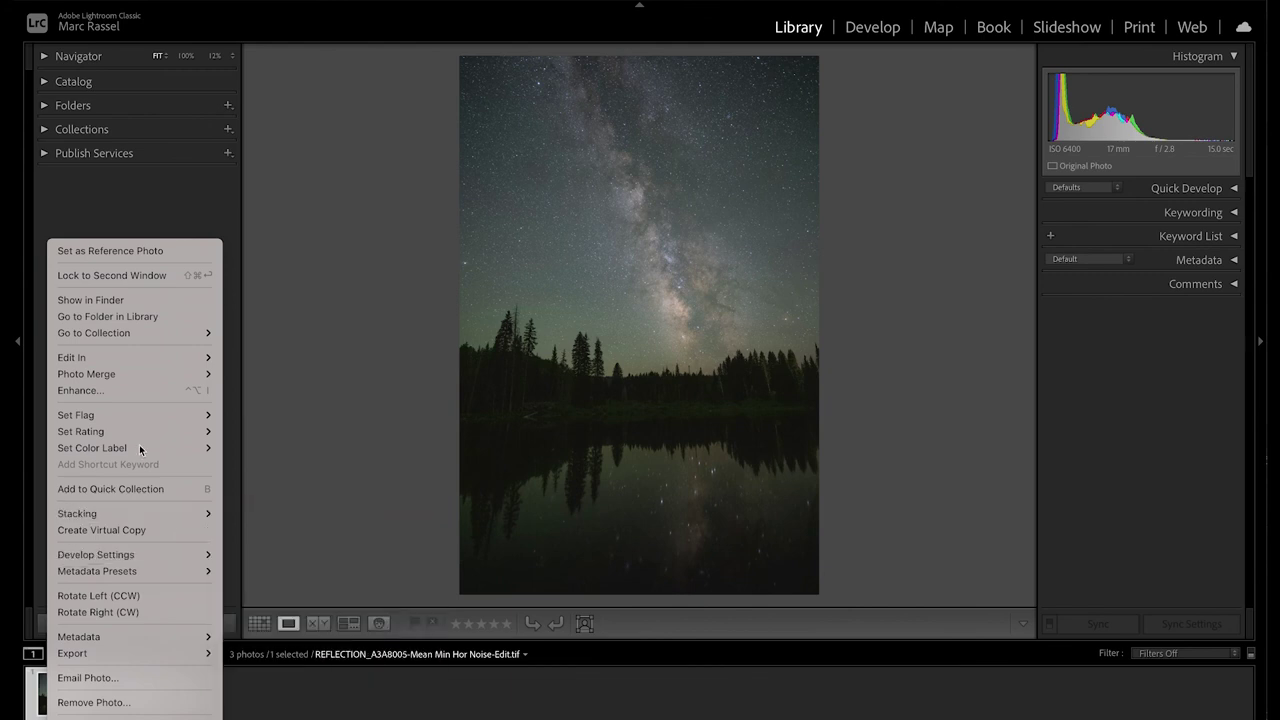
{"action": "mouse_move", "coordinate": [127, 449]}
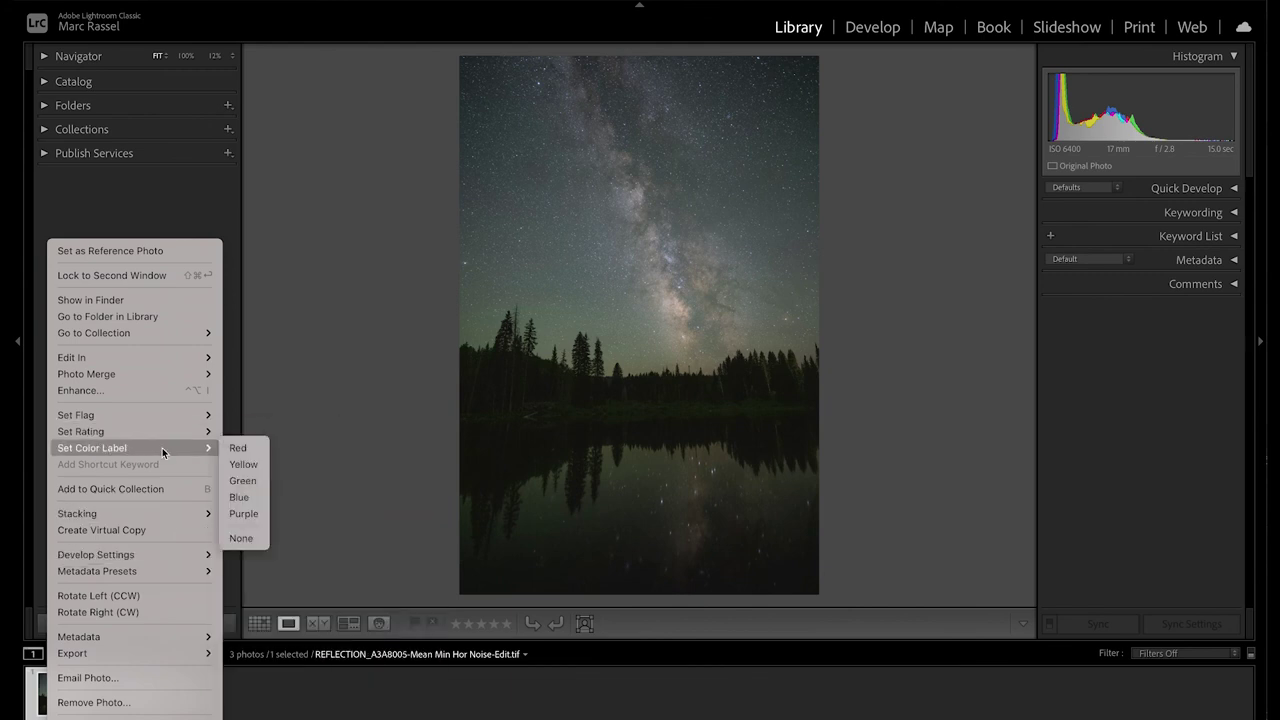
{"action": "left_click", "coordinate": [244, 452]}
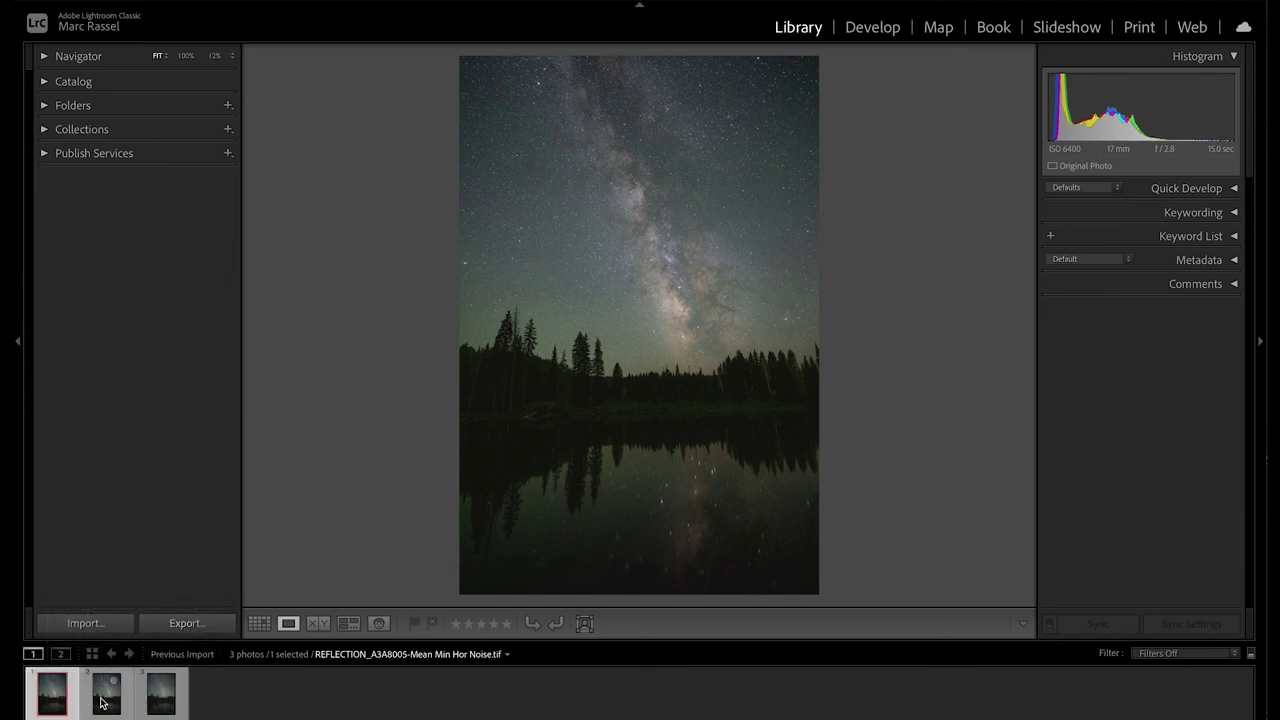
Compare the reflection and sky stack photos, then open the edited composite in Develop
{"action": "left_click", "coordinate": [117, 703]}
{"action": "left_click", "coordinate": [160, 693]}
{"action": "left_click", "coordinate": [107, 693]}
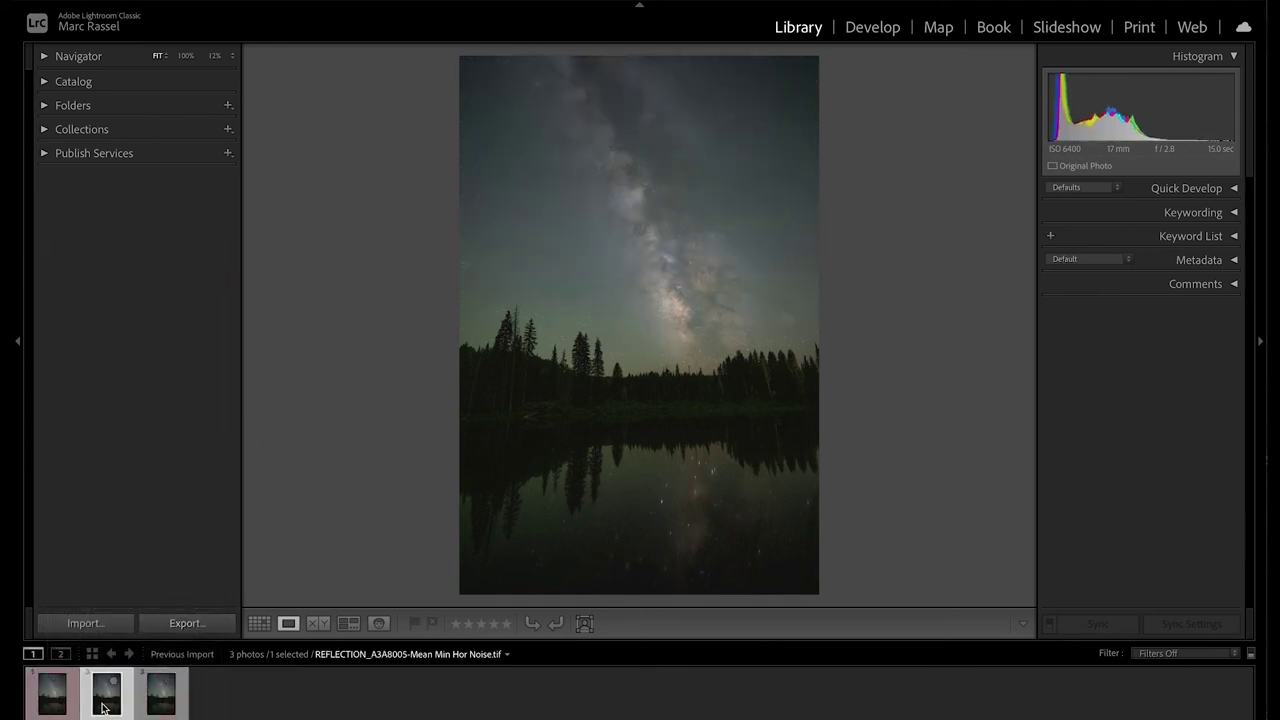
{"action": "left_click", "coordinate": [36, 700]}
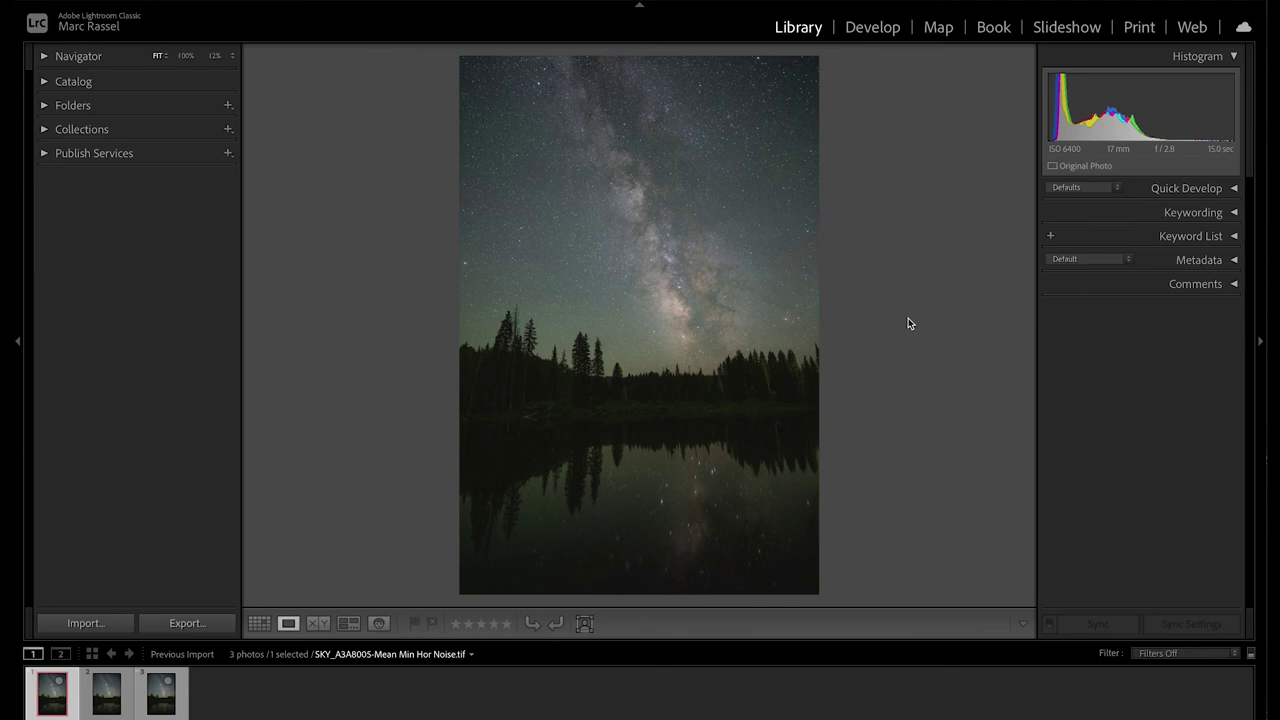
{"action": "left_click", "coordinate": [872, 27]}
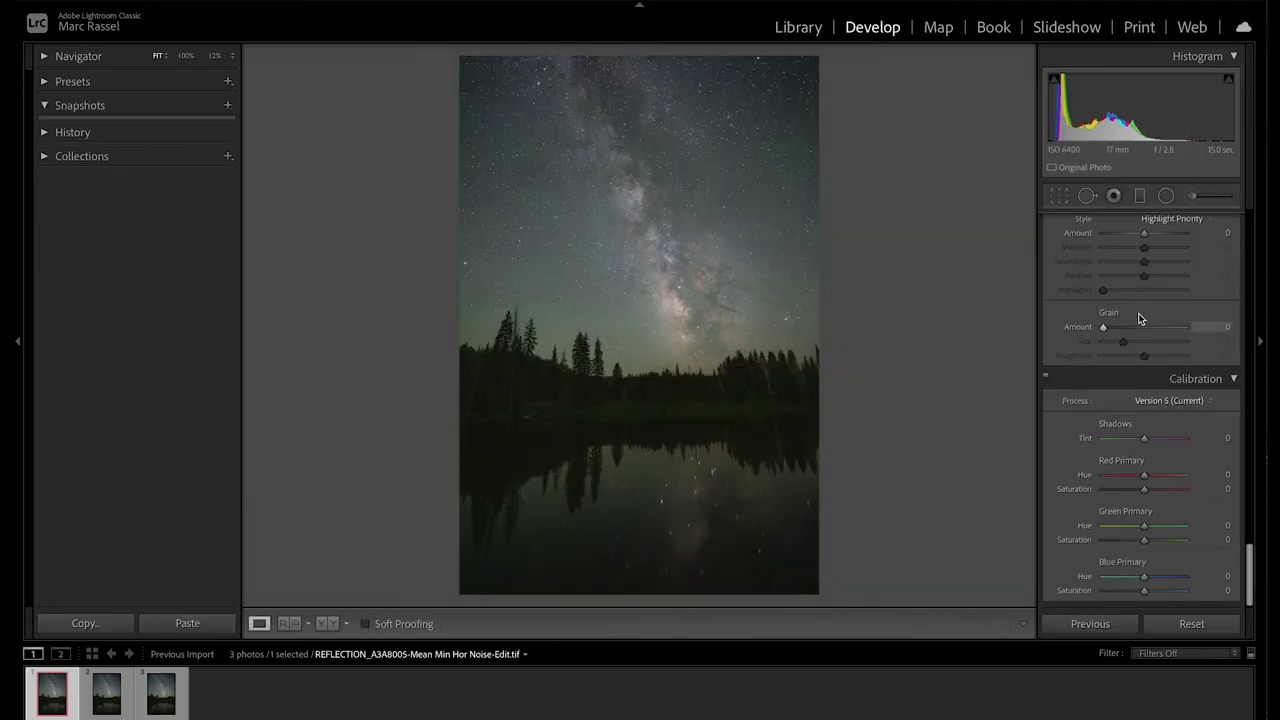
{"action": "scroll", "coordinate": [1138, 313], "scroll_direction": "up", "scroll_amount": 15}
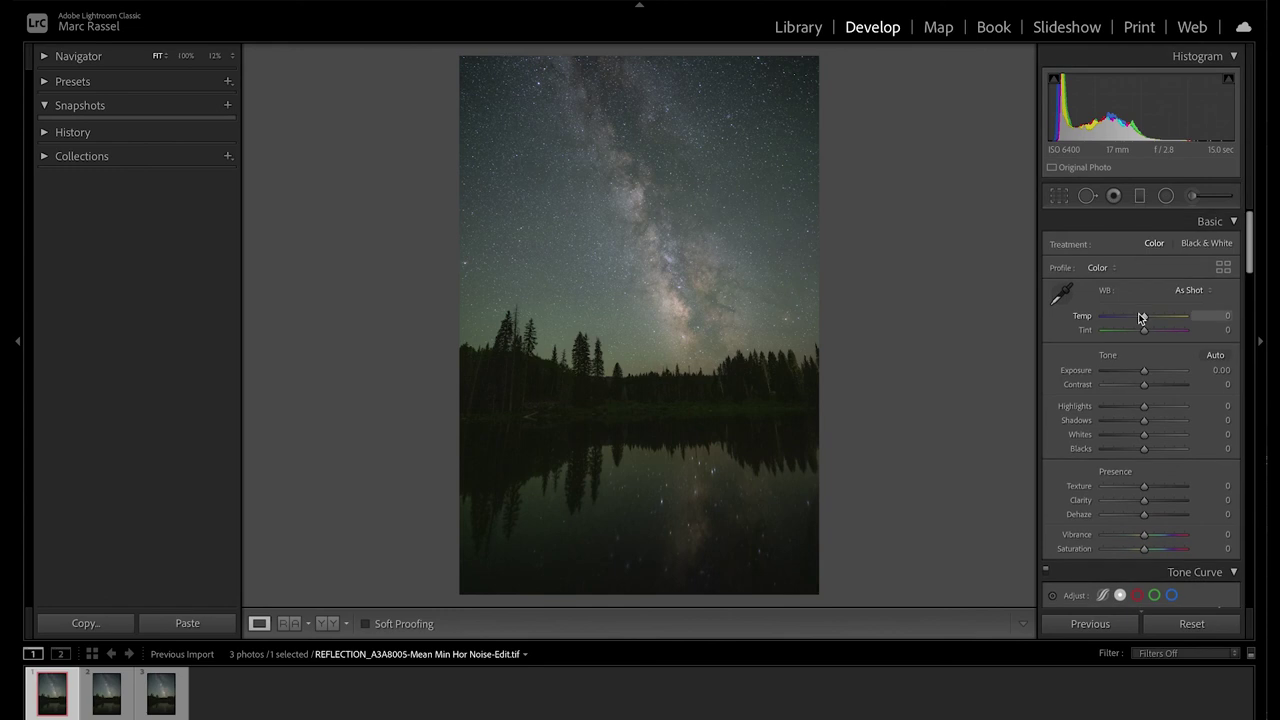